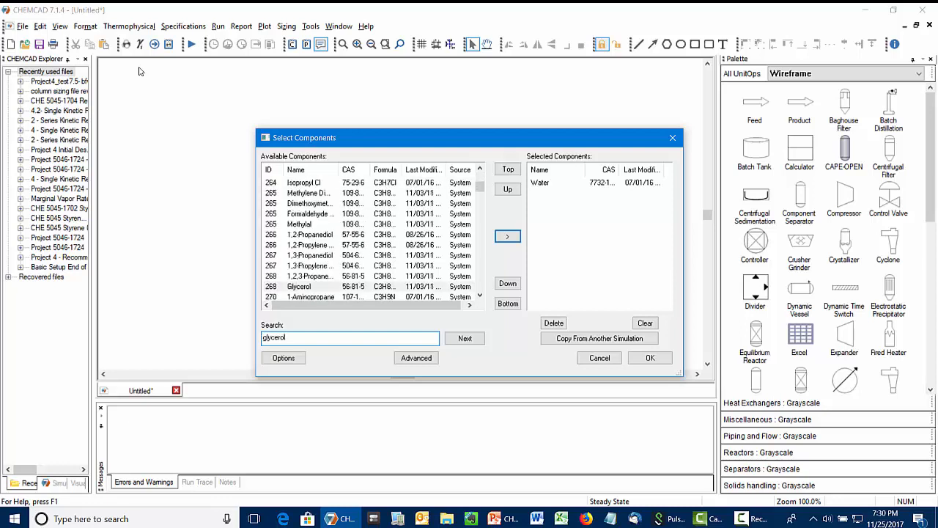
# Add glycerol to the selected components alongside water and accept the component list
pyautogui.press('Return')
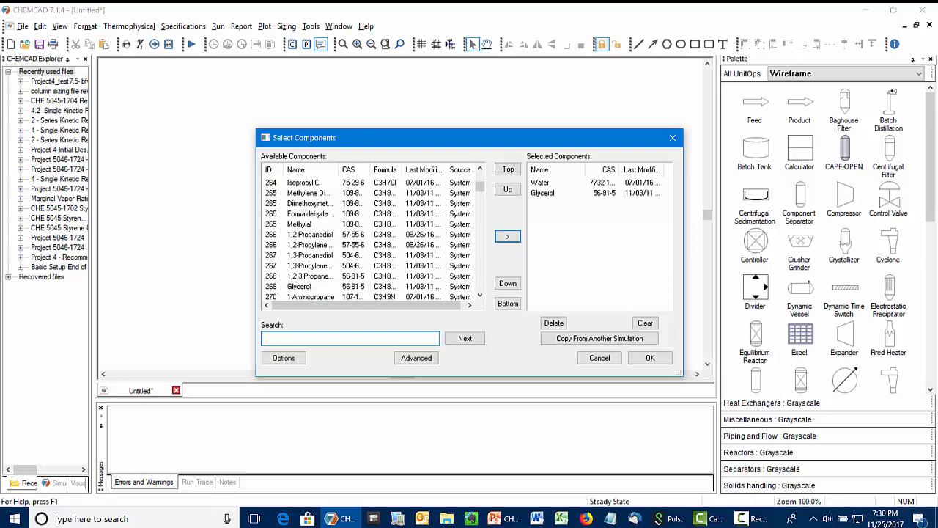
pyautogui.click(647, 360)
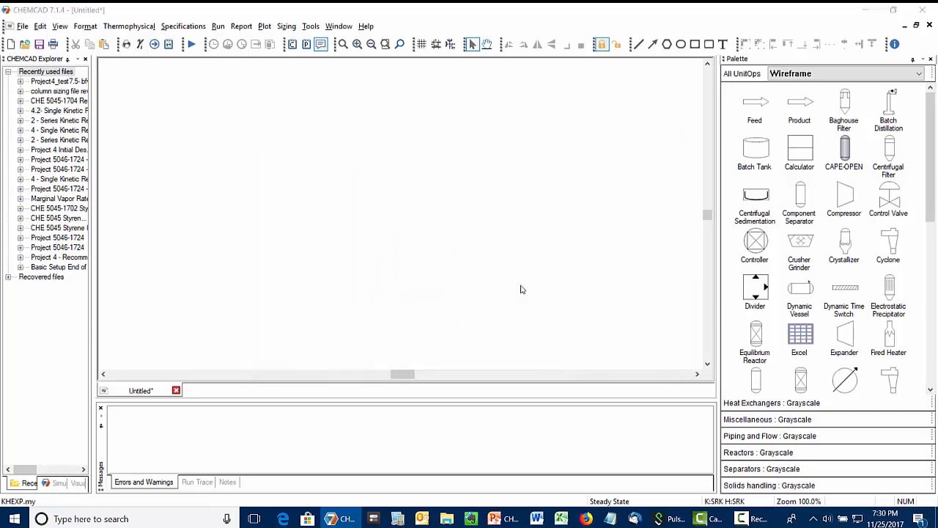
# Set the maximum process temperature to 350 F and minimum pressure to 0 psia, and accept the suggested NRTL and LATE thermodynamic models
pyautogui.press('Tab')
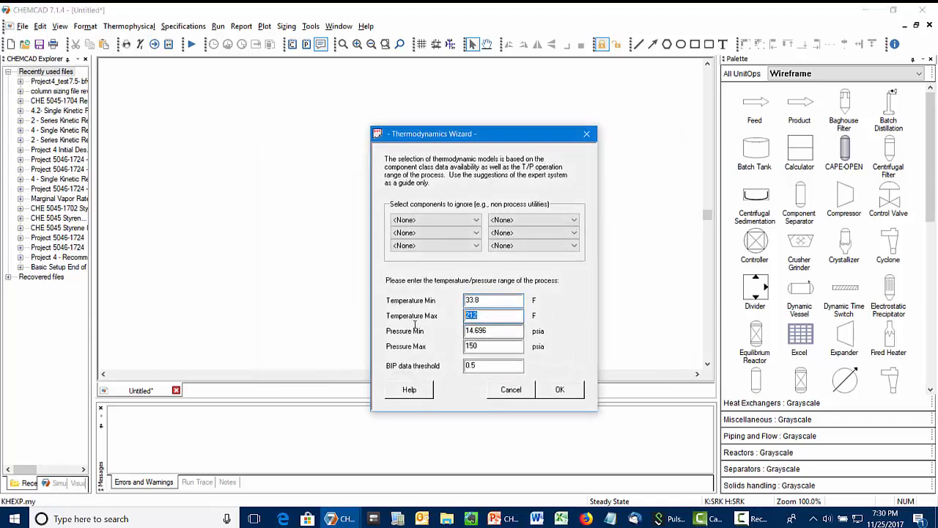
pyautogui.write('350')
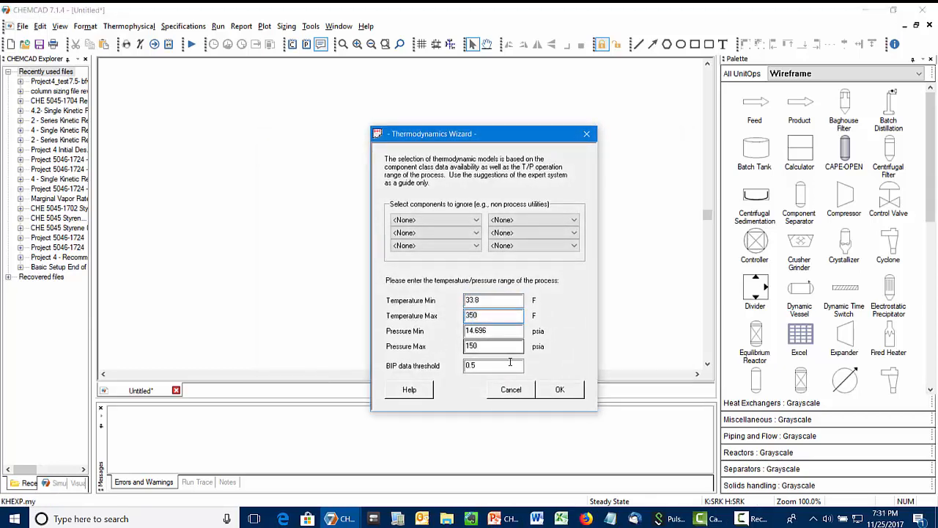
pyautogui.press('Tab')
pyautogui.write('0')
pyautogui.click(560, 389)
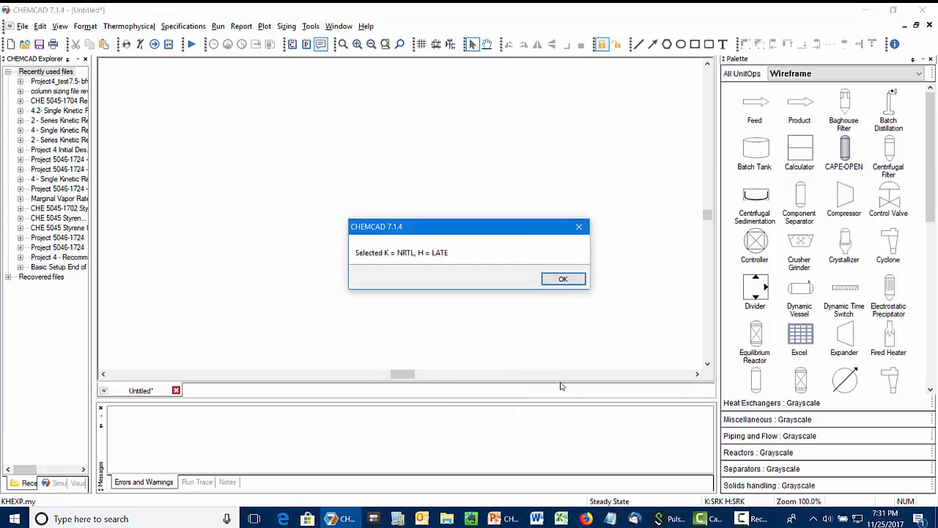
pyautogui.click(560, 281)
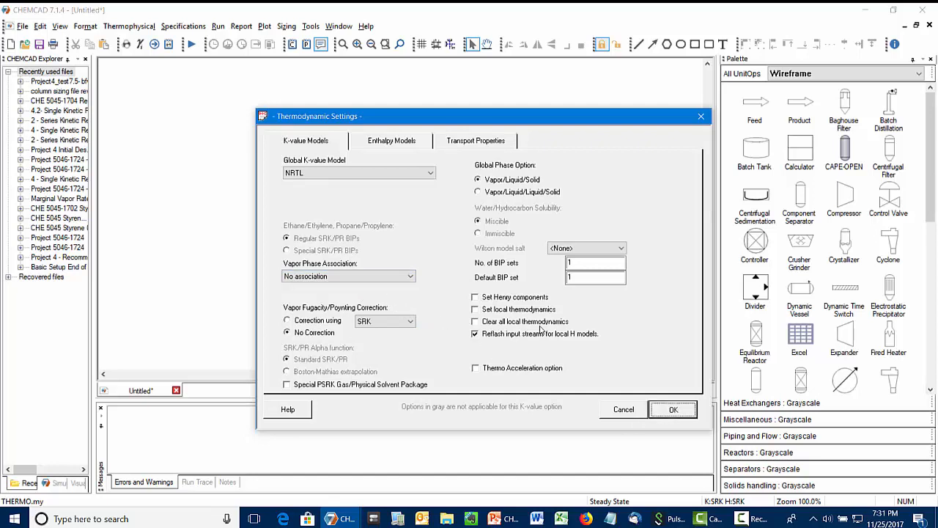
pyautogui.click(672, 409)
pyautogui.click(606, 384)
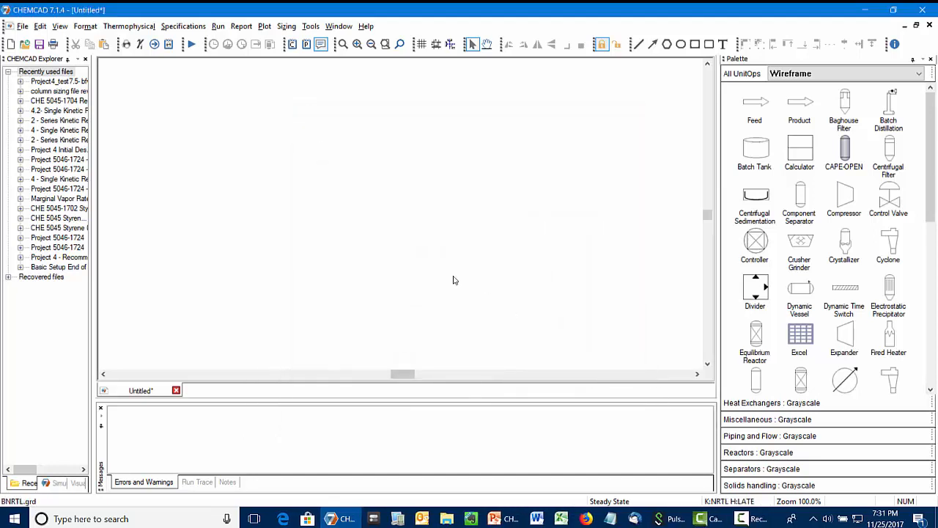
# Review the engineering units for the flowsheet and accept the English unit set
pyautogui.click(85, 27)
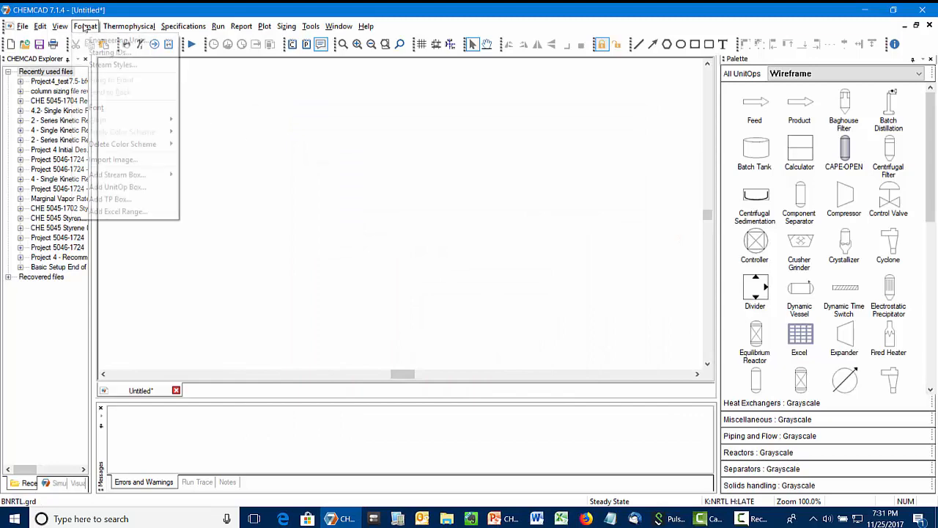
pyautogui.click(86, 39)
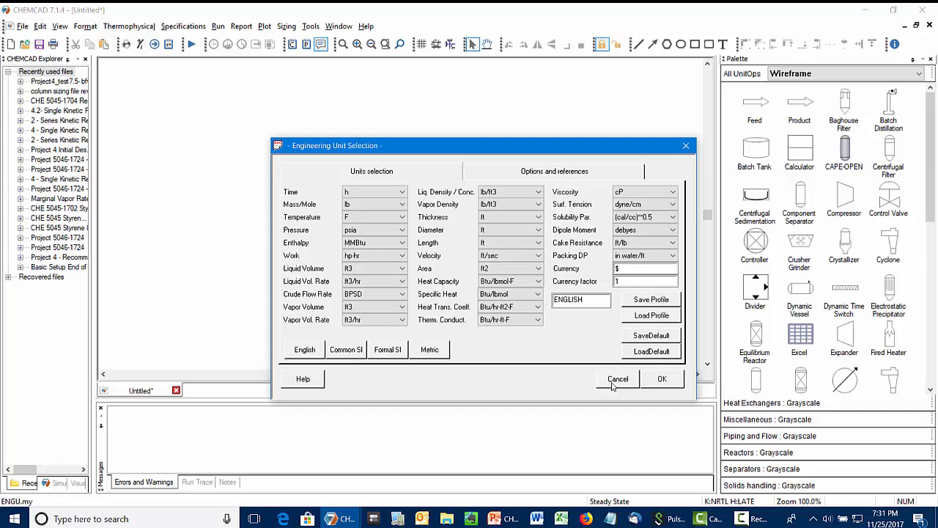
pyautogui.click(675, 381)
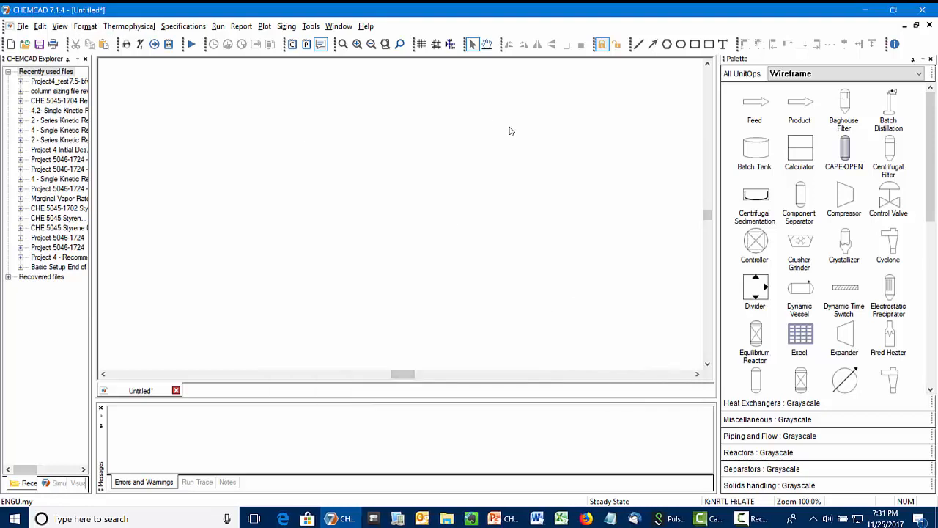
# Place two Feed symbols one above the other near the upper-left of the flowsheet
pyautogui.click(755, 105)
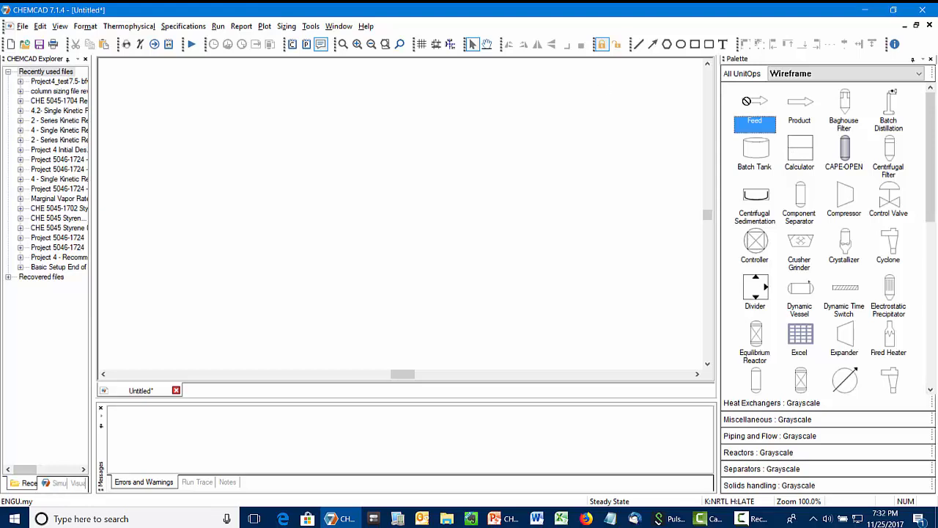
pyautogui.click(217, 106)
pyautogui.click(755, 107)
pyautogui.click(217, 167)
# Place a Mixer to the right of the two feeds, midway between them, and a Product symbol to the right of the mixer
pyautogui.scroll(-3, 818, 292)
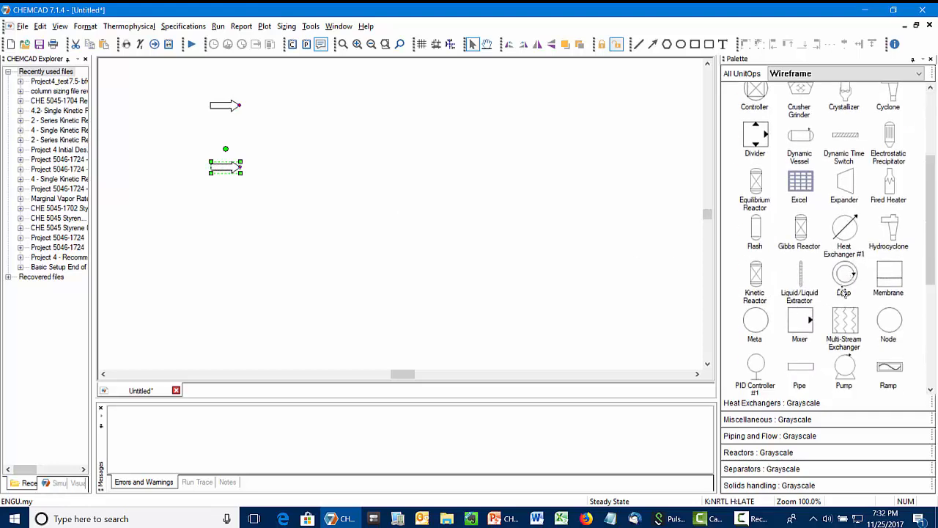
pyautogui.click(806, 322)
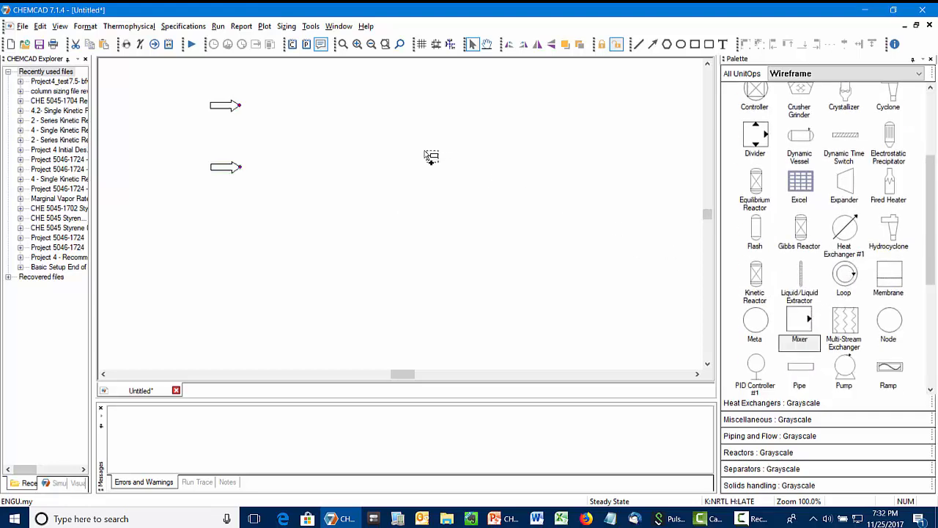
pyautogui.click(292, 131)
pyautogui.click(335, 169)
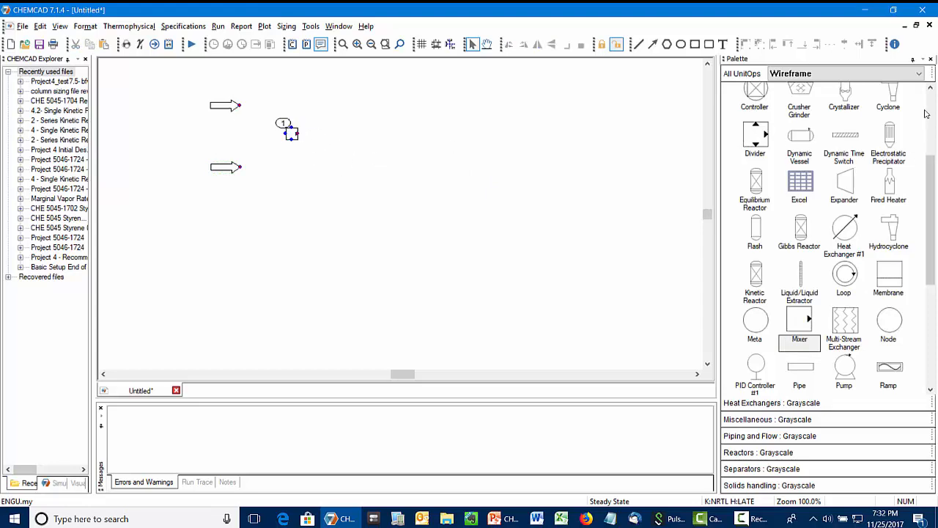
pyautogui.scroll(3, 742, 88)
pyautogui.click(799, 108)
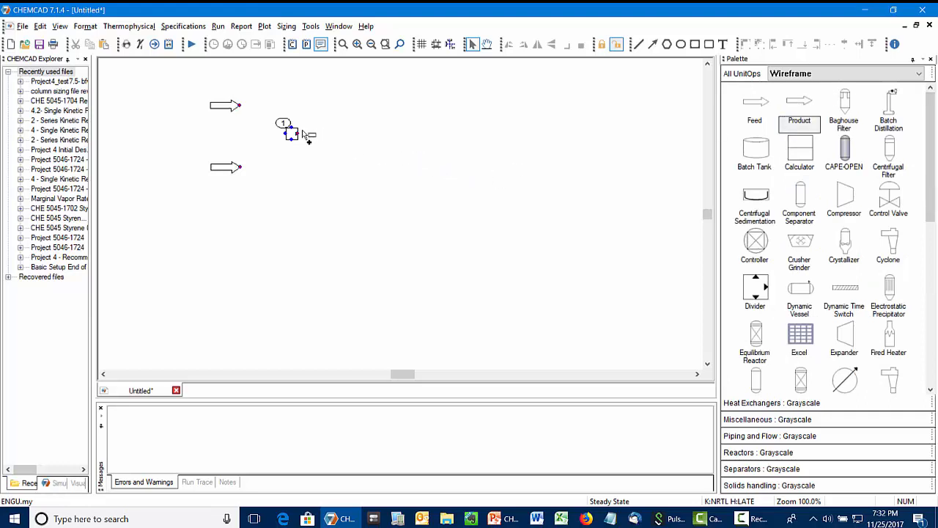
pyautogui.click(349, 140)
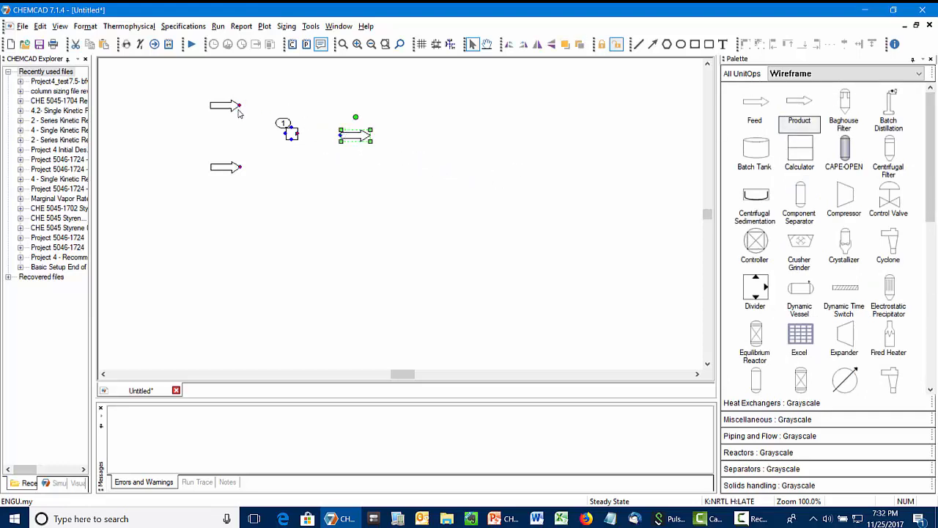
# Connect both feeds to the mixer's upper and lower inlets and the mixer's outlet to the product
pyautogui.click(240, 105)
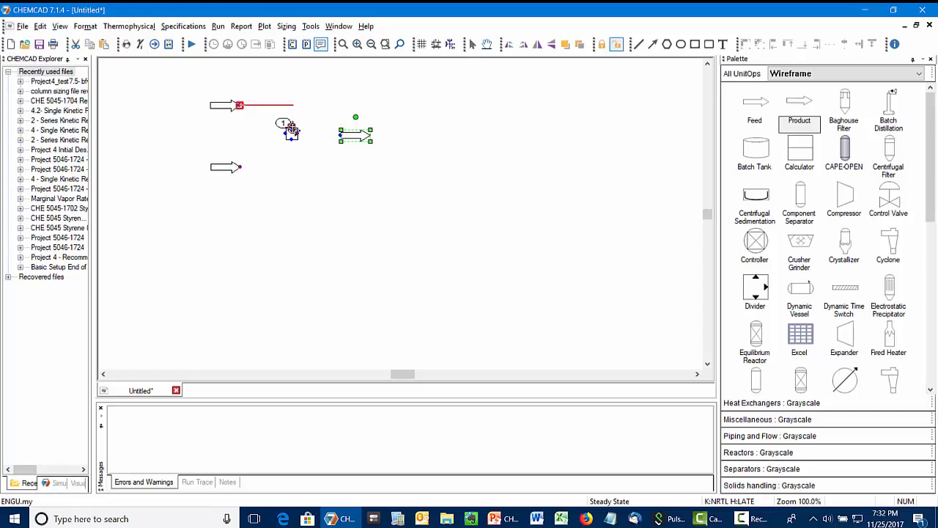
pyautogui.click(291, 127)
pyautogui.click(240, 167)
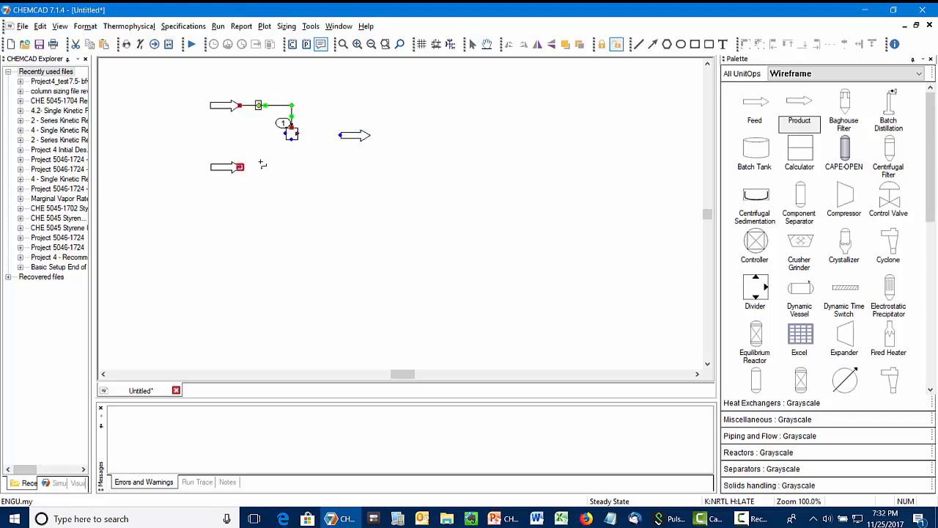
pyautogui.click(292, 139)
pyautogui.click(297, 133)
pyautogui.click(338, 137)
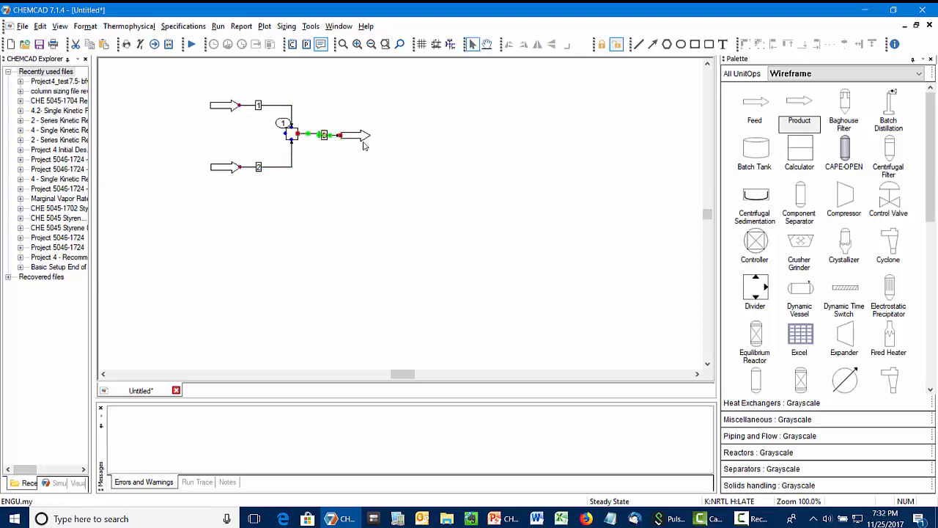
# Nudge the Product symbol upward until the stream from the mixer runs straight
pyautogui.click(367, 141)
pyautogui.press('Up')
pyautogui.press('Up')
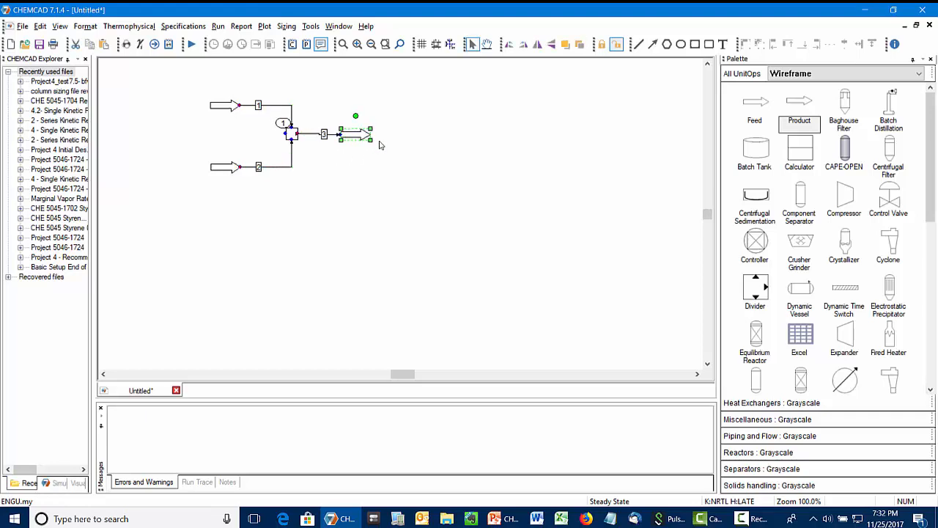
pyautogui.press('Down')
pyautogui.press('Up')
# Edit feed stream 1 and set its temperature to 200 F and its pressure to 65 psia
pyautogui.click(258, 105)
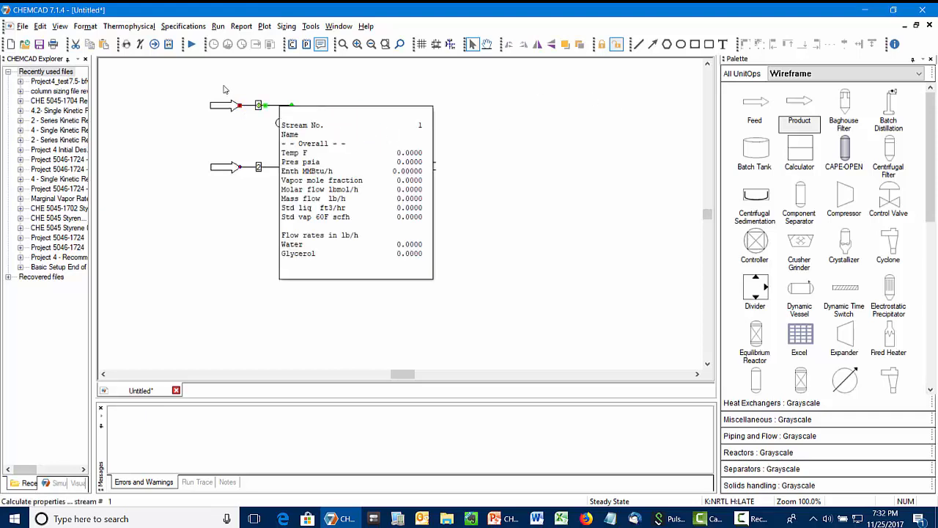
pyautogui.rightClick(288, 110)
pyautogui.click(322, 112)
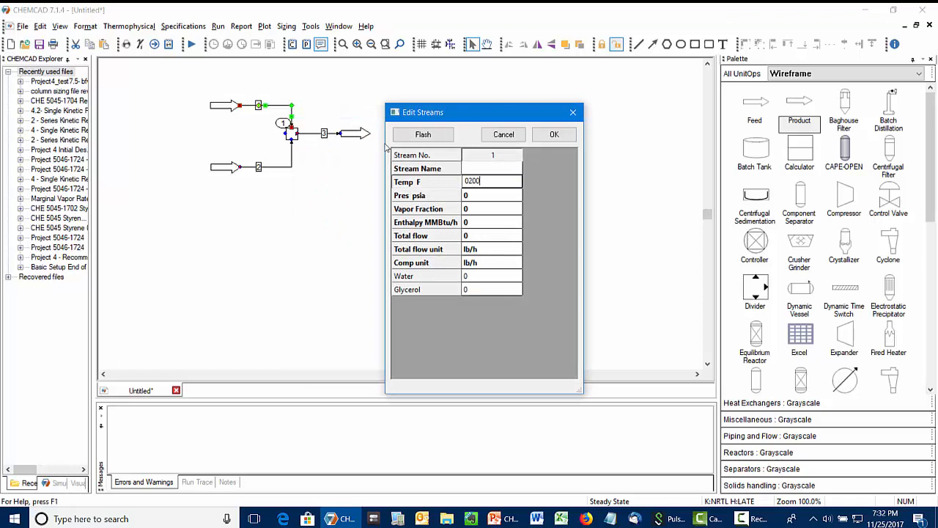
pyautogui.click(478, 194)
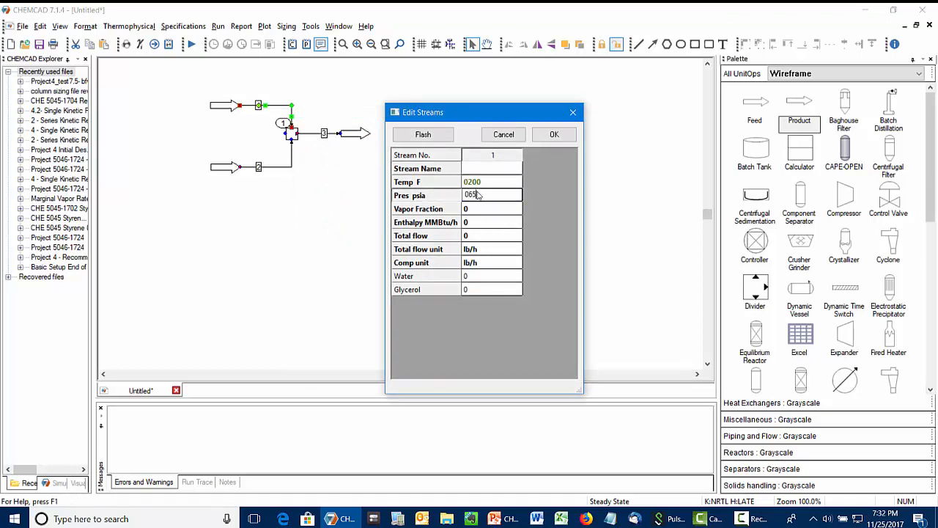
# Set stream 1's component flows to 100 lb/h water and 100 lb/h glycerol and accept the stream
pyautogui.click(502, 278)
pyautogui.write('1')
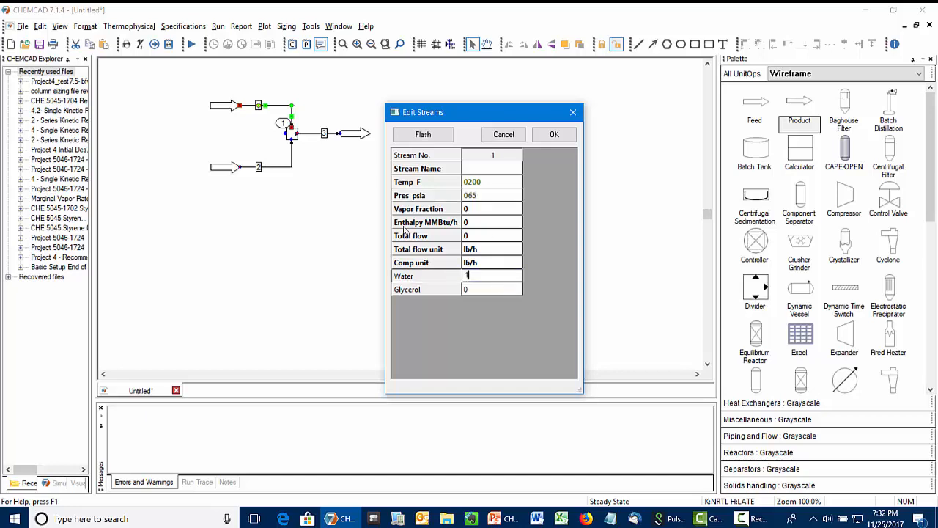
pyautogui.write('00')
pyautogui.click(510, 293)
pyautogui.write('100')
pyautogui.click(554, 134)
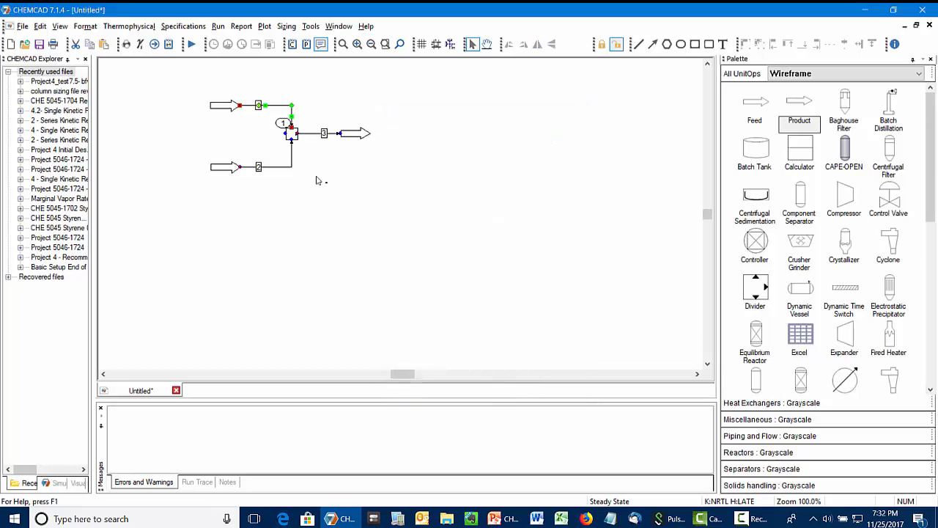
# Edit feed stream 2 and set its temperature to 100 F and its pressure to 65 psia
pyautogui.click(286, 170)
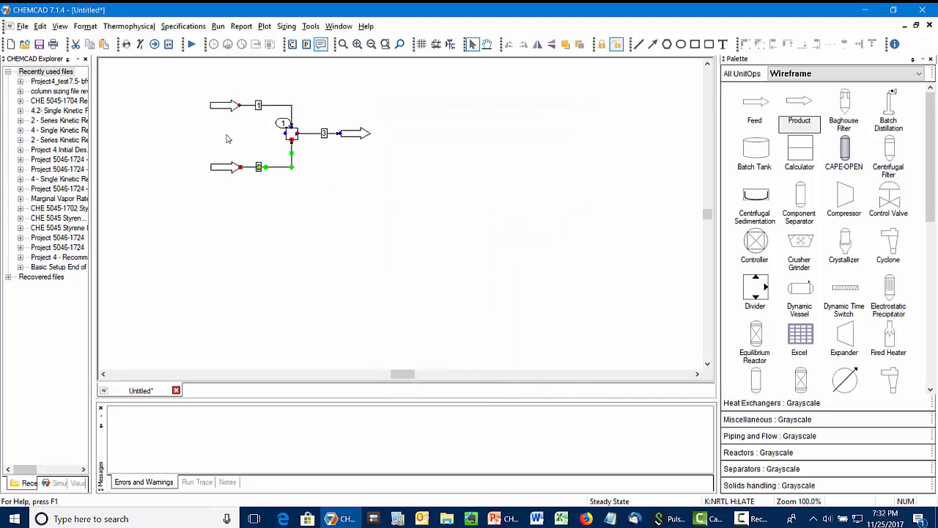
pyautogui.rightClick(293, 167)
pyautogui.click(323, 177)
pyautogui.click(480, 190)
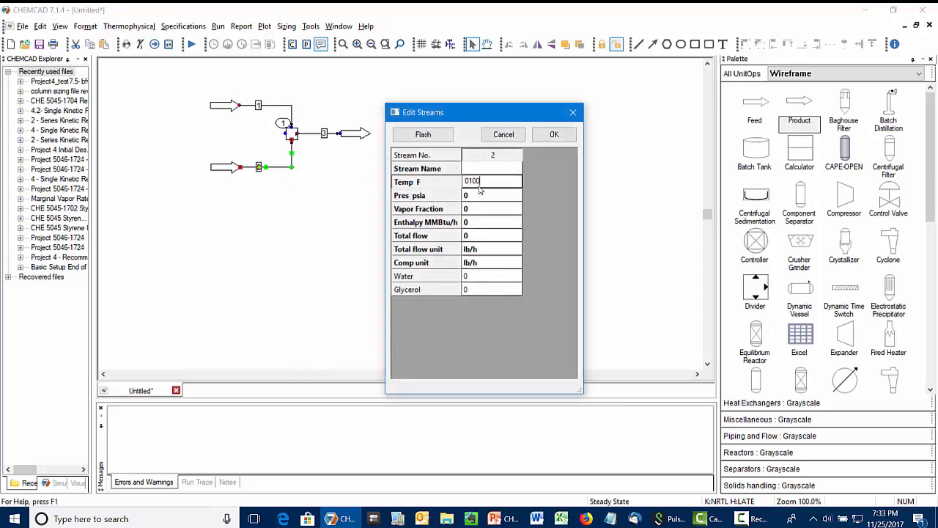
pyautogui.write('100')
pyautogui.press('Return')
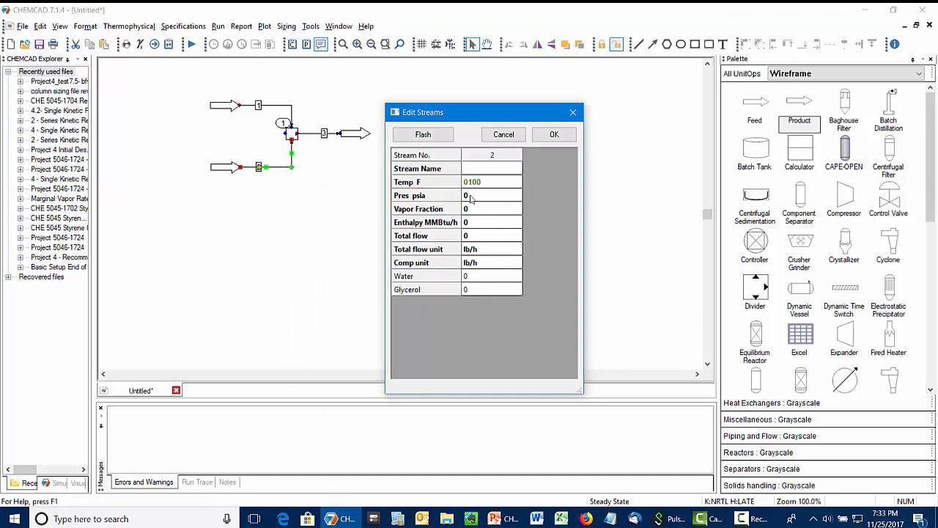
pyautogui.click(480, 196)
pyautogui.write('65')
# Set stream 2's water flow to 9000 lb/h and accept the stream
pyautogui.click(487, 277)
pyautogui.click(488, 276)
pyautogui.moveTo(493, 287); pyautogui.dragTo(489, 278)
pyautogui.click(489, 278)
pyautogui.write('9000')
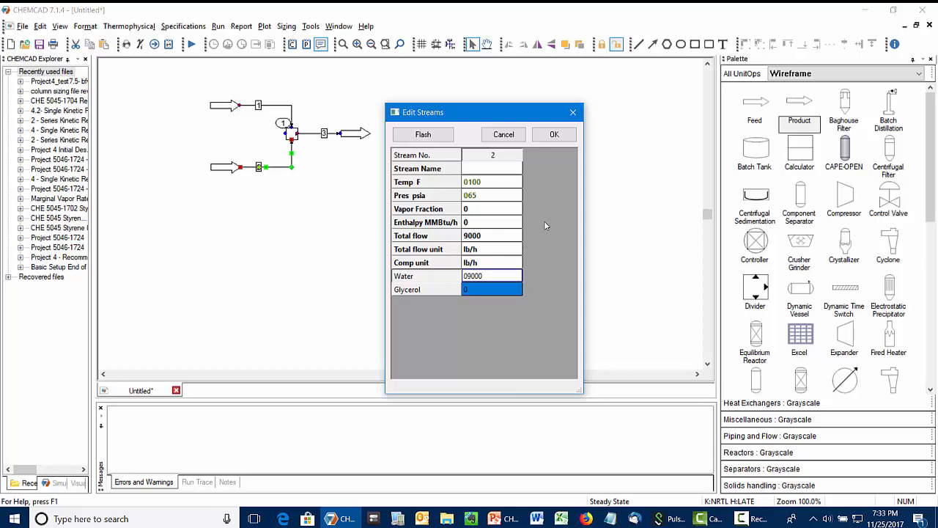
pyautogui.click(554, 135)
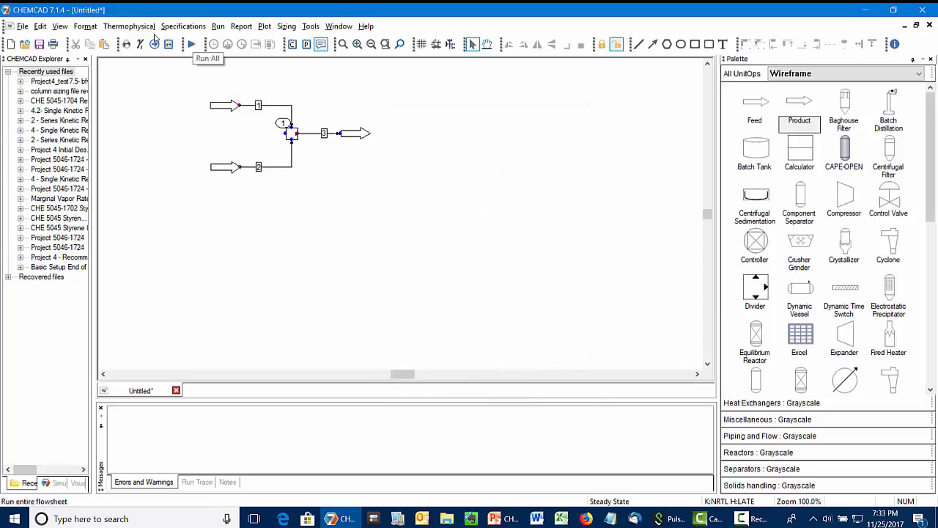
# Run the entire flowsheet and check the calculated properties of product stream 3
pyautogui.click(191, 44)
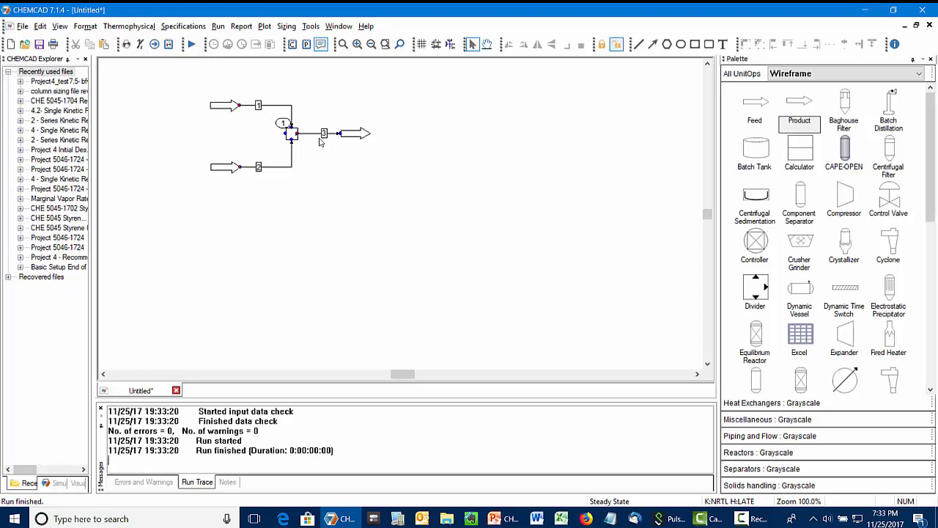
pyautogui.moveTo(317, 134)
# Add the text label "Glycerol" above the upper feed
pyautogui.click(723, 44)
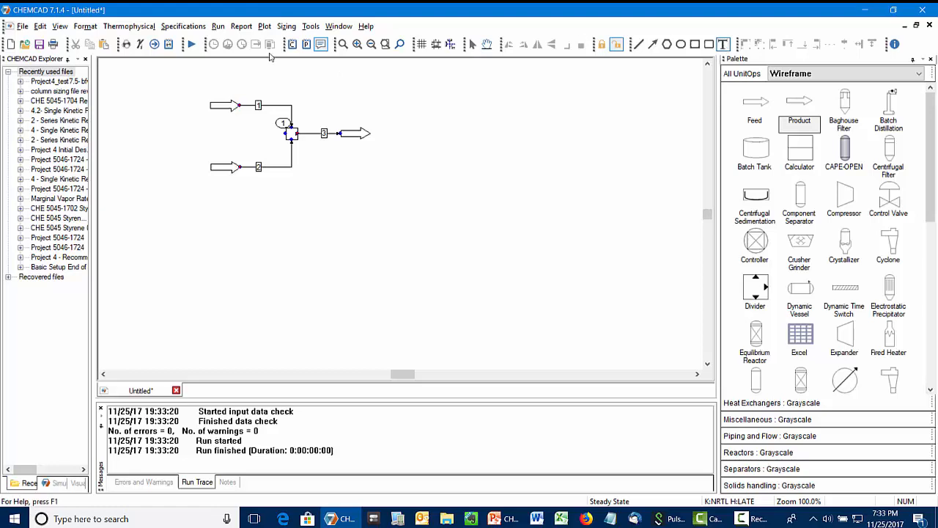
pyautogui.click(210, 85)
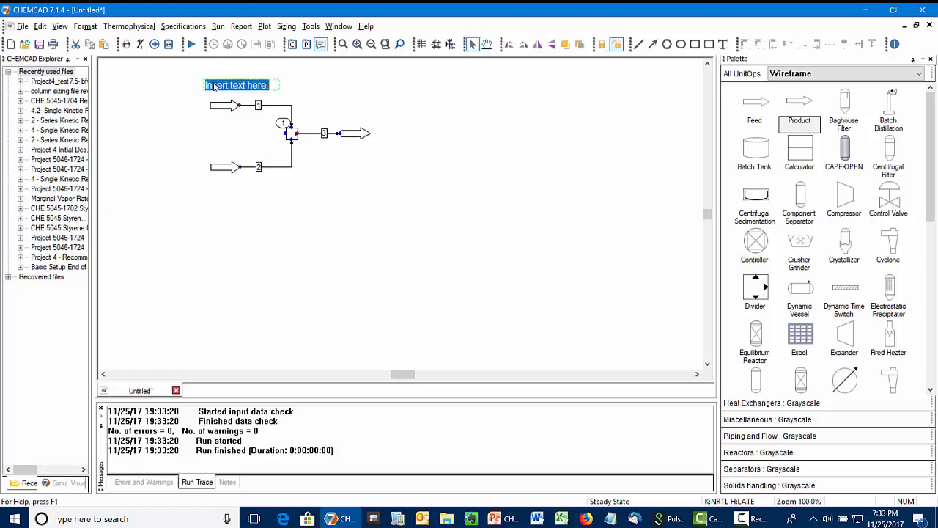
pyautogui.write('Glycerol')
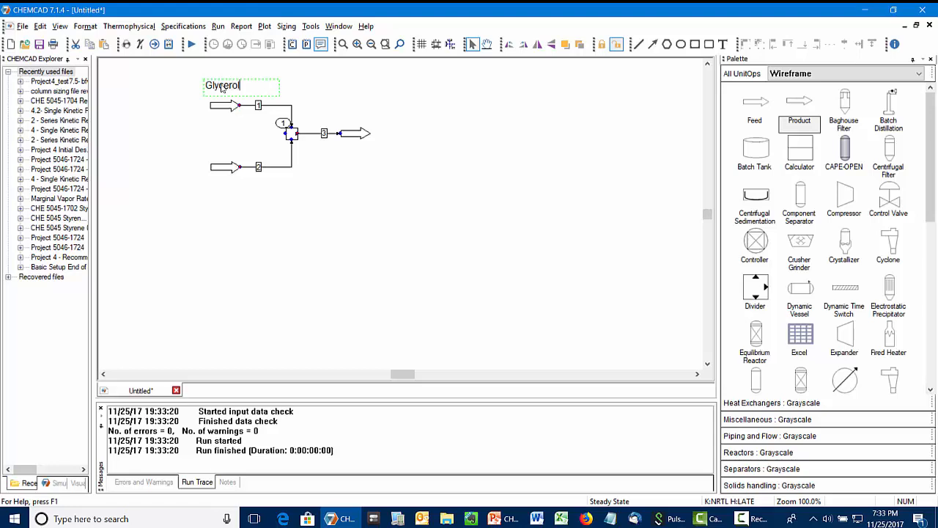
pyautogui.click(255, 153)
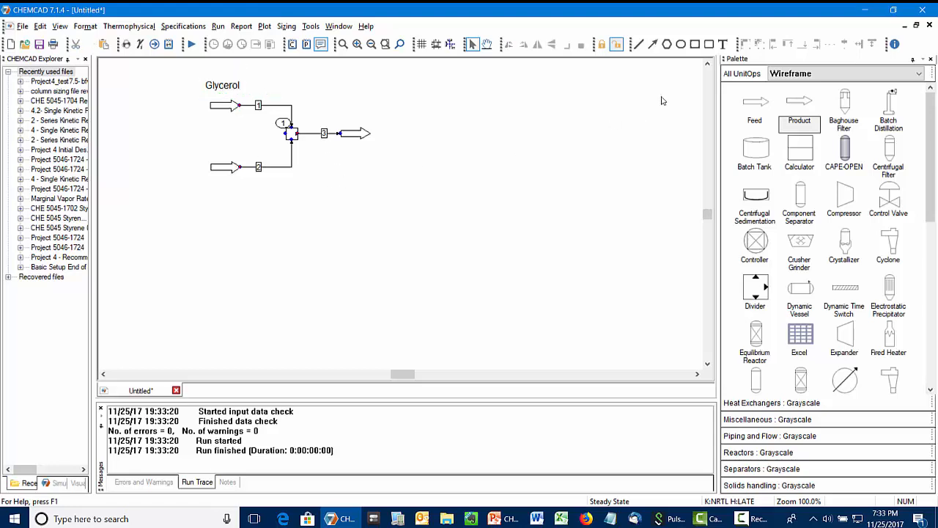
# Add the text label "Water" below the lower feed
pyautogui.click(723, 44)
pyautogui.click(211, 180)
pyautogui.write('Water')
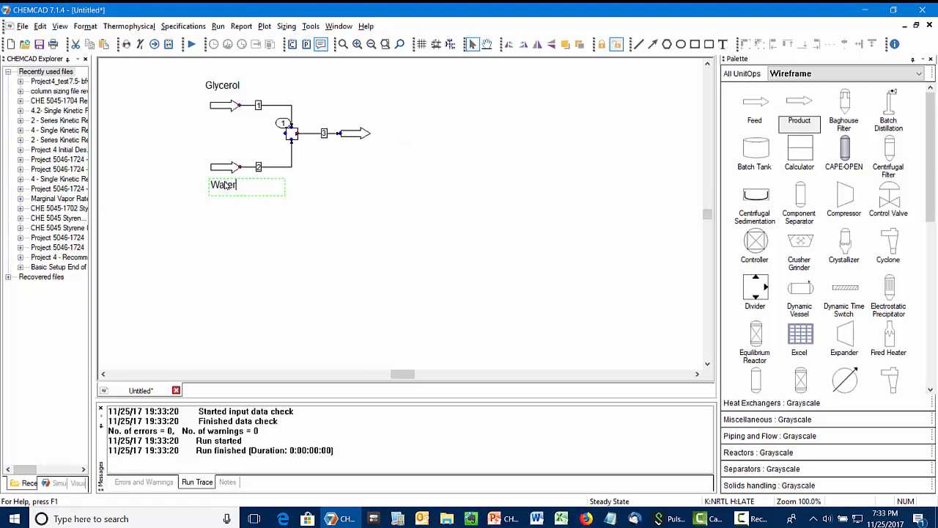
pyautogui.click(356, 230)
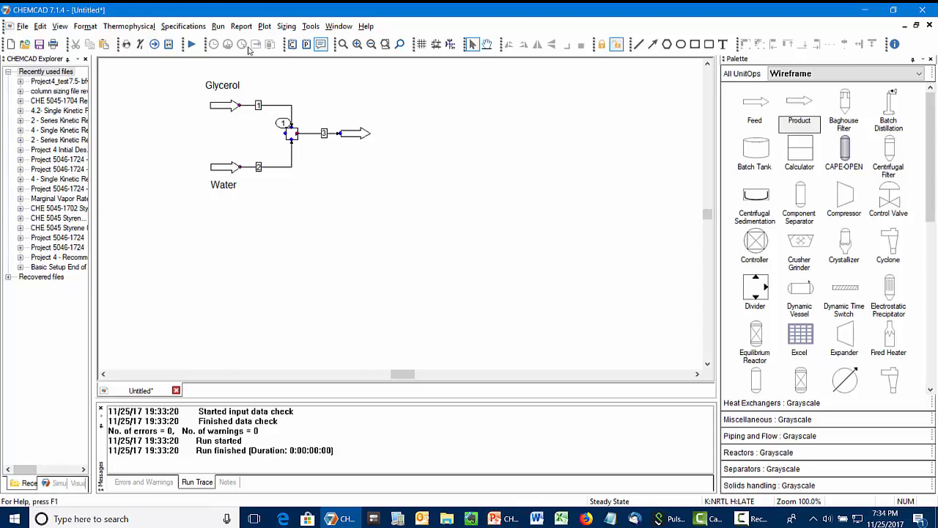
# Switch the simulation mode from steady state to Dynamics
pyautogui.click(218, 27)
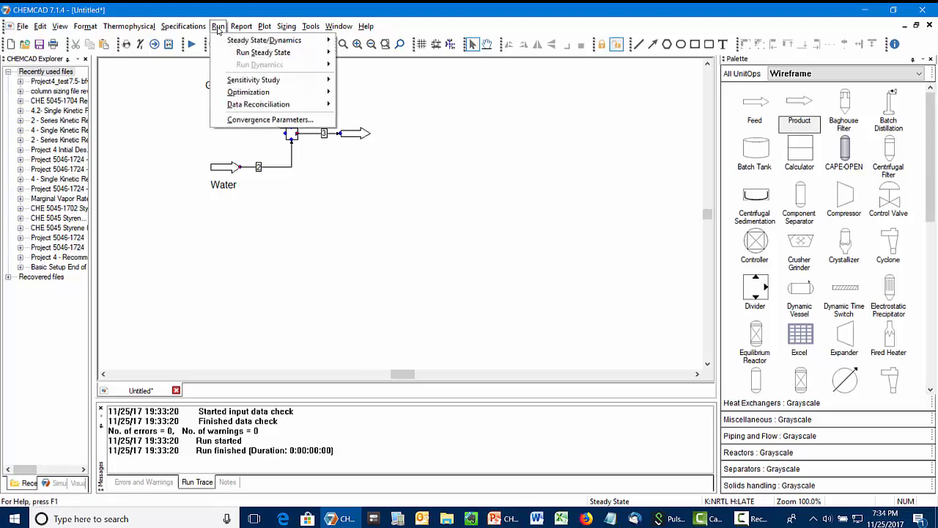
pyautogui.moveTo(233, 45)
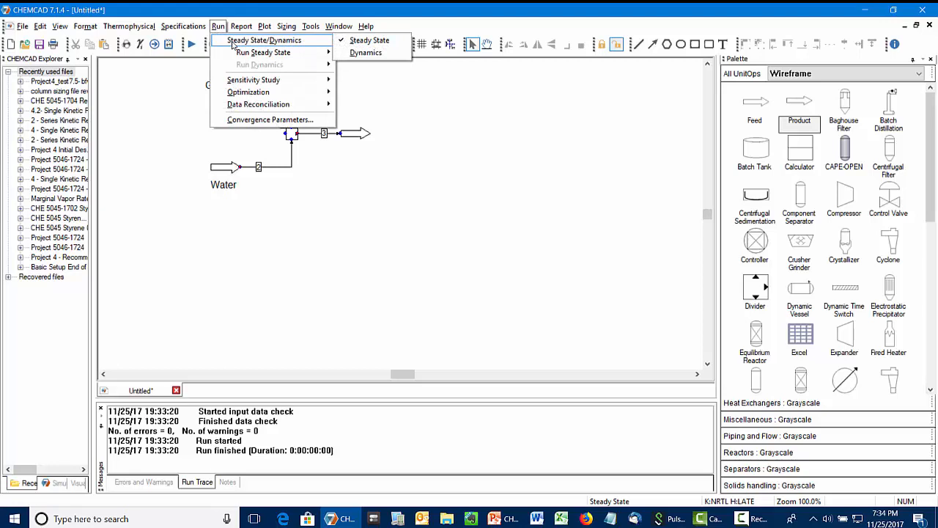
pyautogui.moveTo(247, 54)
pyautogui.click(377, 56)
# Set the dynamic schedule's operation step 1 to a run time of 300 min with a 1 min step size, and accept it
pyautogui.click(218, 26)
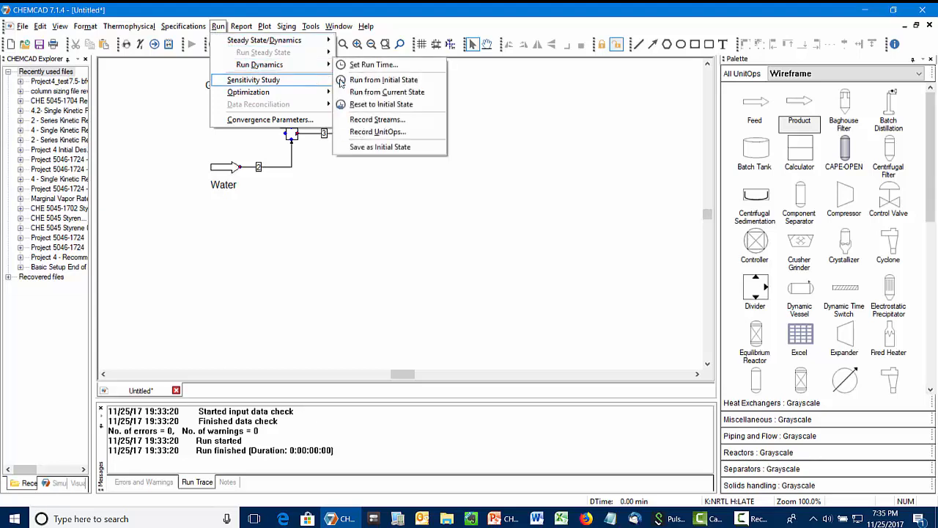
pyautogui.click(367, 65)
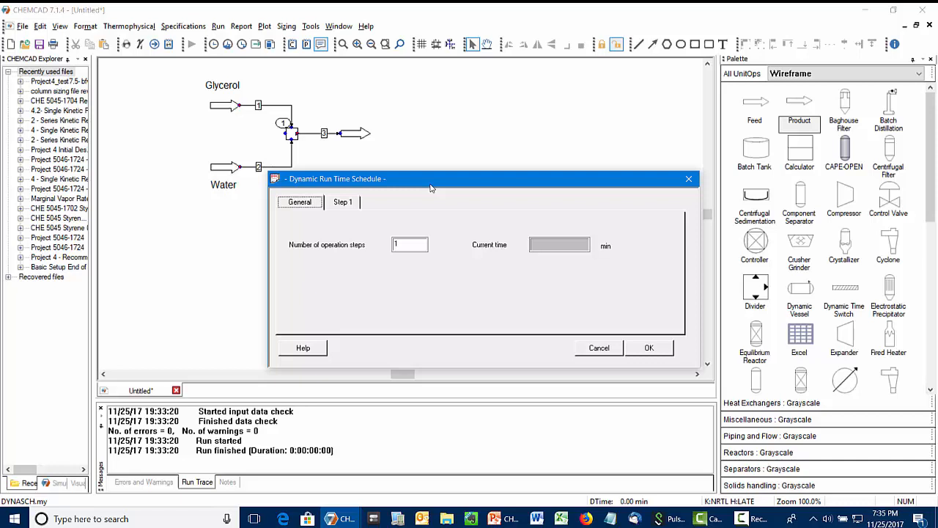
pyautogui.click(342, 202)
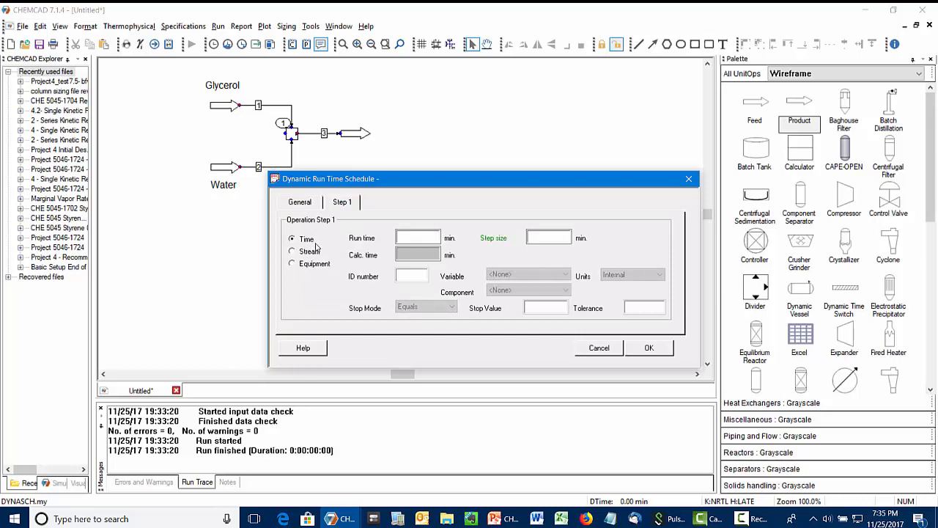
pyautogui.click(417, 238)
pyautogui.write('300')
pyautogui.press('Tab')
pyautogui.write('1')
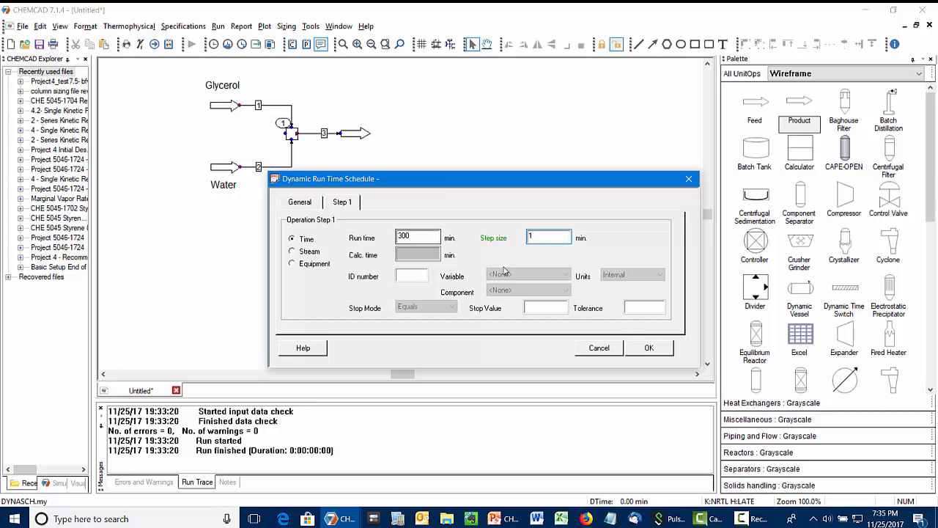
pyautogui.click(650, 347)
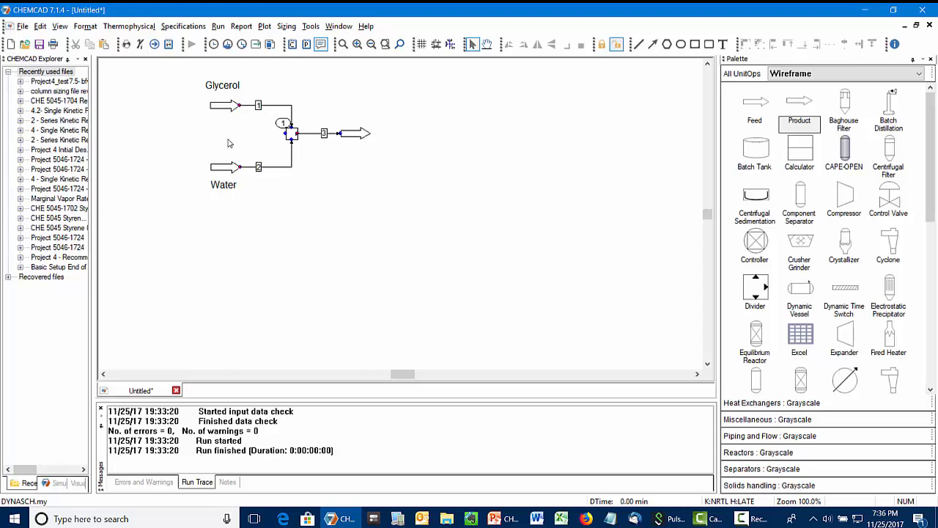
# Place a Ramp unit on the flowsheet just above the Glycerol label
pyautogui.click(934, 367)
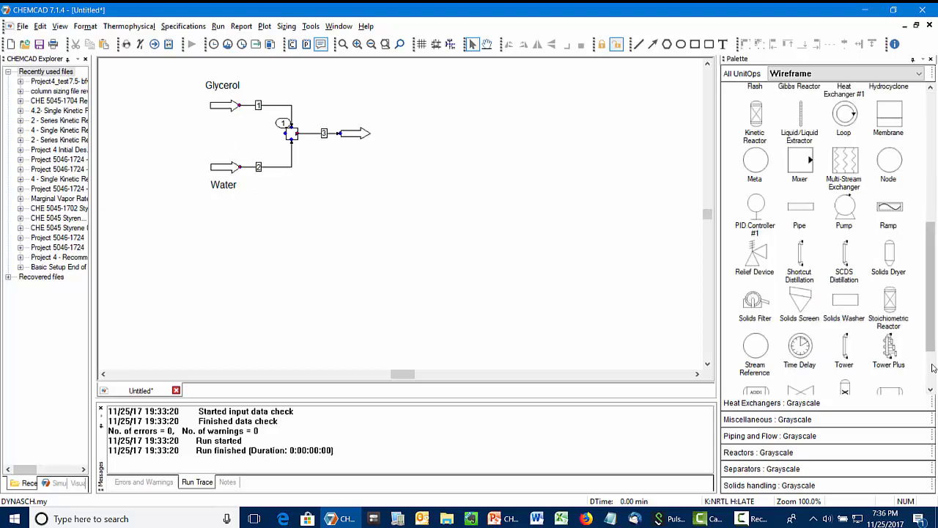
pyautogui.click(885, 212)
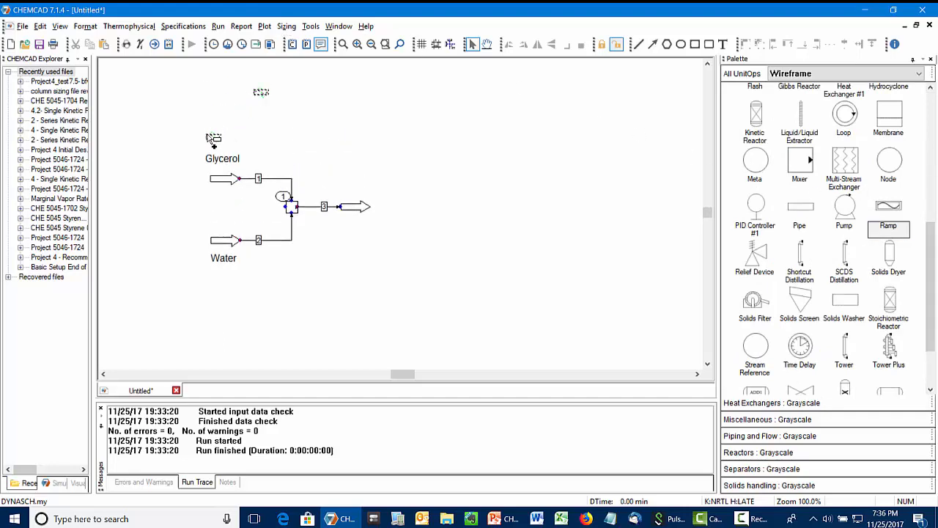
pyautogui.click(213, 139)
# Open the Ramp unit's data and make it act on stream 1 instead of equipment
pyautogui.rightClick(214, 138)
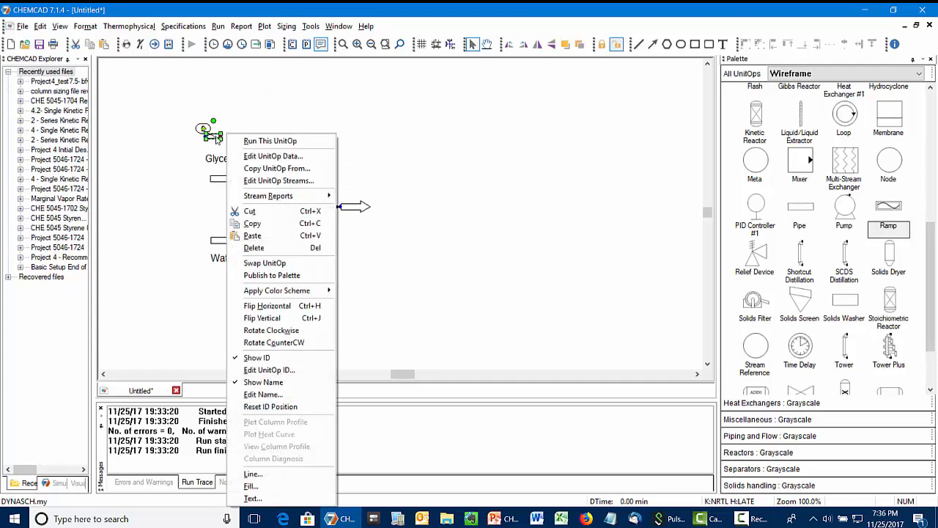
pyautogui.click(250, 156)
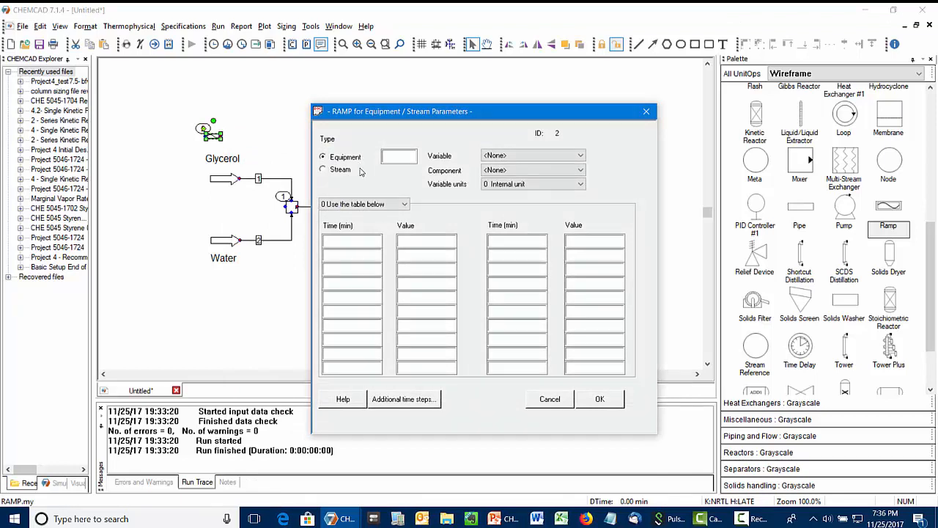
pyautogui.moveTo(403, 116); pyautogui.dragTo(491, 82)
pyautogui.click(415, 134)
pyautogui.click(473, 124)
pyautogui.write('1')
# Set the ramped variable to Total mass rate with Mole/Mass as its variable units
pyautogui.press('Tab')
pyautogui.hotkey('alt', 'Down')
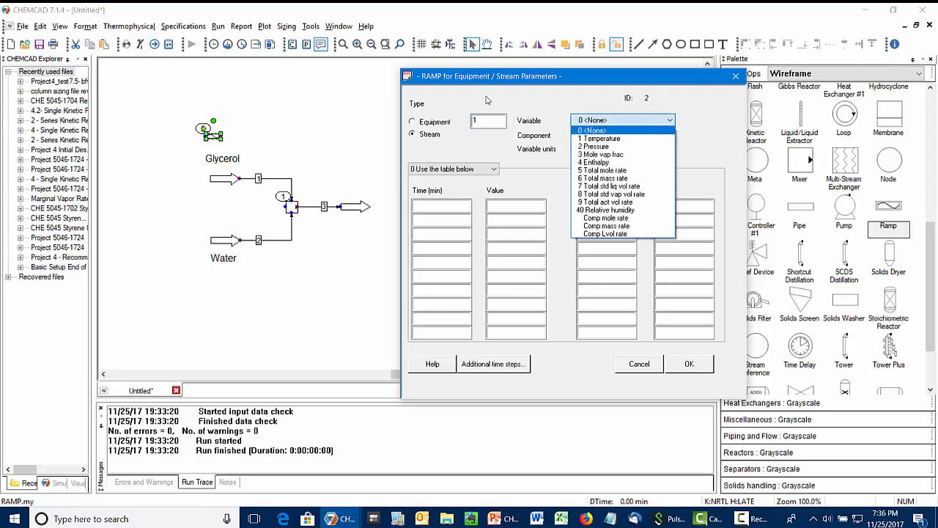
pyautogui.press('Down')
pyautogui.press('Down')
pyautogui.press('Down')
pyautogui.press('Down')
pyautogui.press('Down')
pyautogui.press('Down')
pyautogui.press('Escape')
pyautogui.click(623, 180)
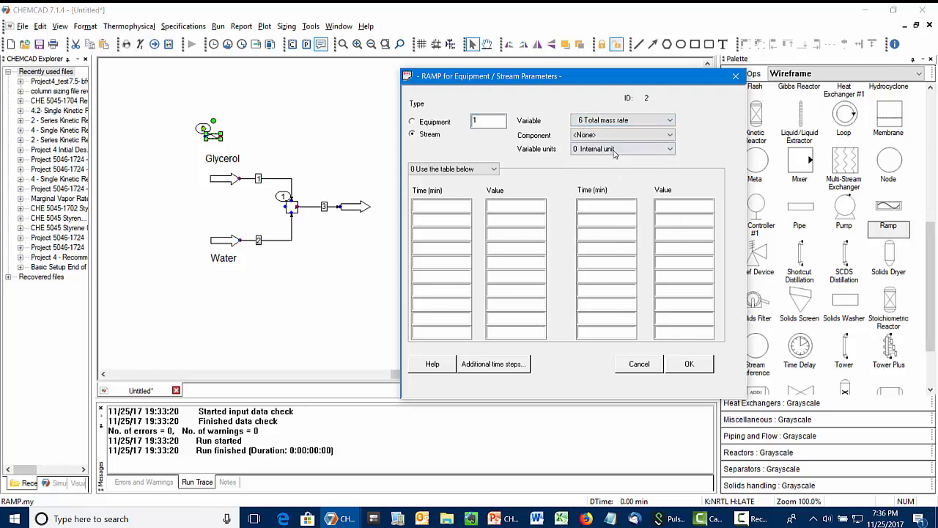
pyautogui.click(617, 150)
pyautogui.click(614, 168)
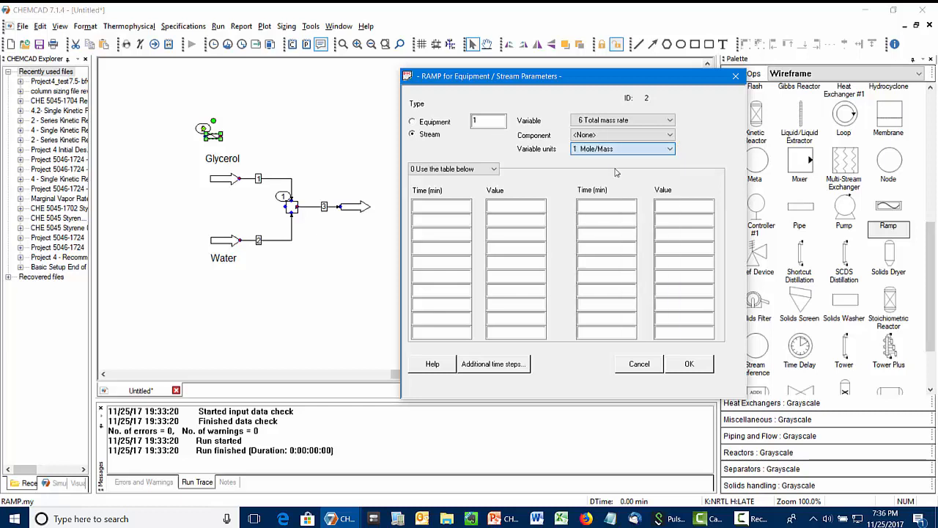
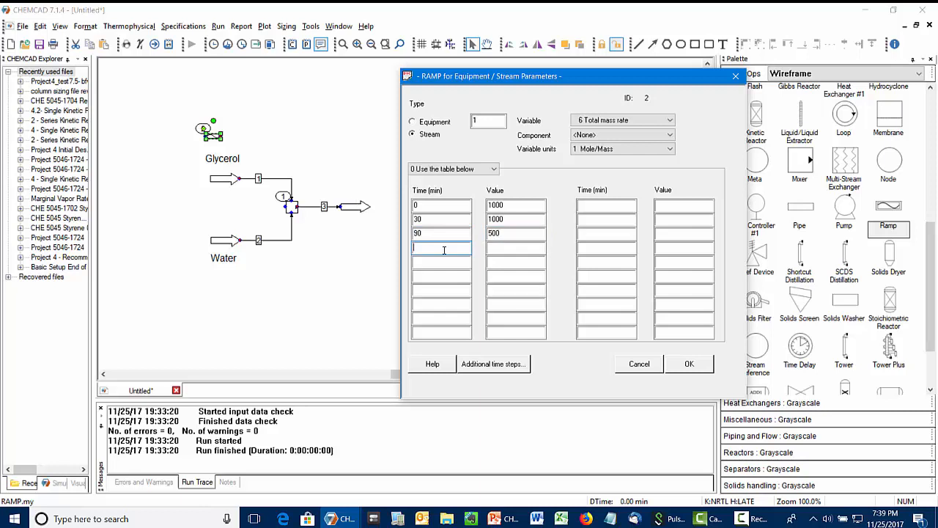
# Complete the ramp table with 1500 at 120 min, 1000 at 240 min and a 360 min row, and accept the ramp
pyautogui.click(498, 248)
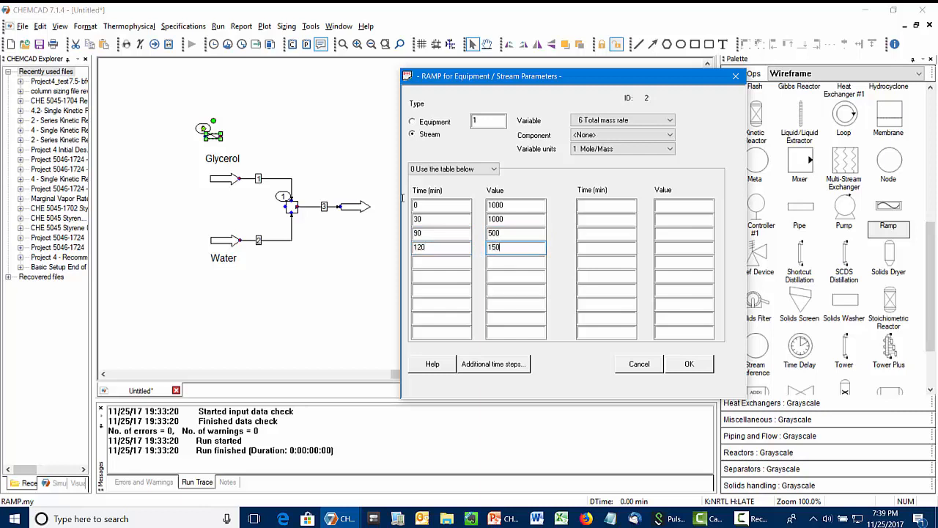
pyautogui.press('Tab')
pyautogui.write('240')
pyautogui.click(502, 262)
pyautogui.press('Tab')
pyautogui.write('360')
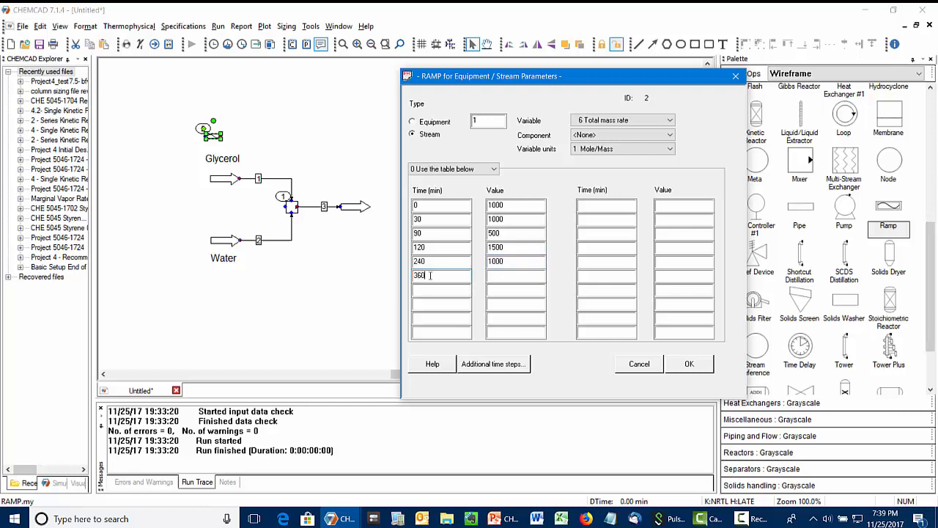
pyautogui.click(506, 275)
pyautogui.click(689, 364)
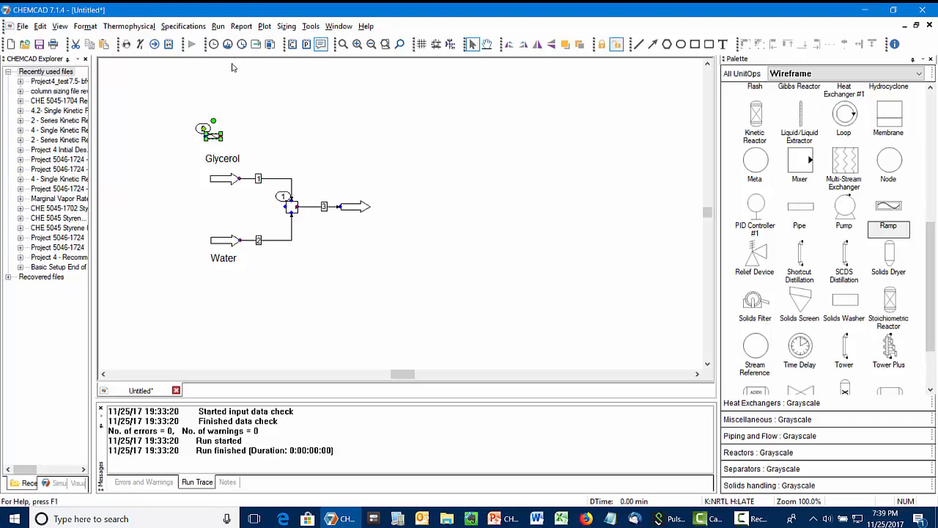
# Record streams 1 and 3 for the dynamic run, with a run-time plot enabled for each
pyautogui.click(217, 26)
pyautogui.moveTo(242, 67)
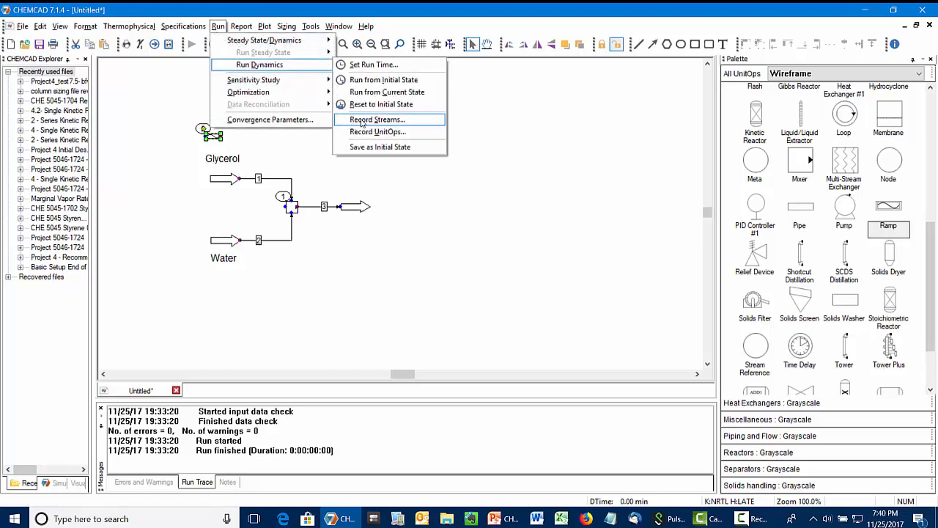
pyautogui.click(378, 120)
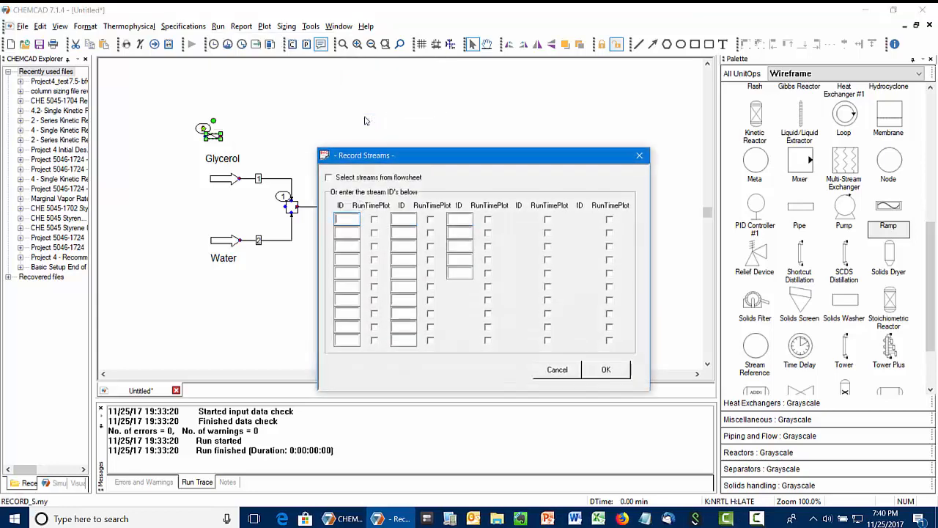
pyautogui.moveTo(394, 156); pyautogui.dragTo(448, 85)
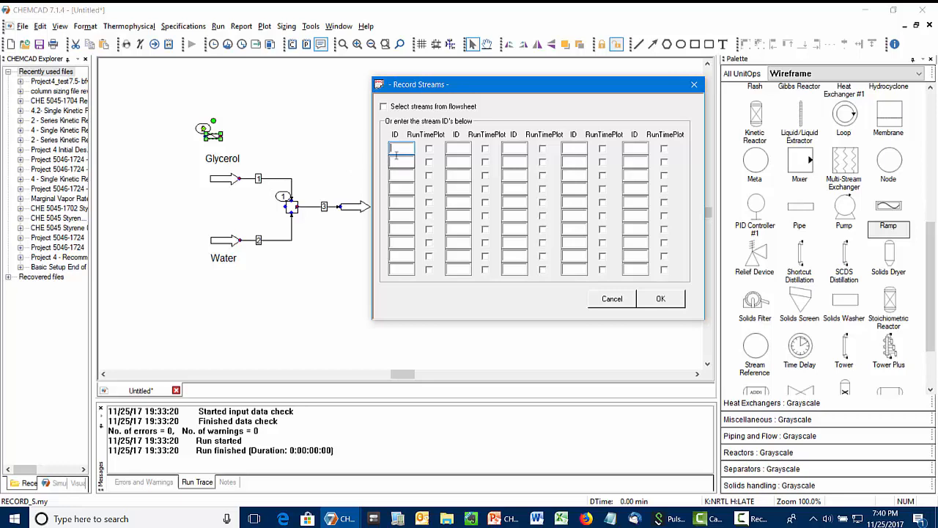
pyautogui.write('1')
pyautogui.press('Tab')
pyautogui.click(428, 149)
pyautogui.click(429, 162)
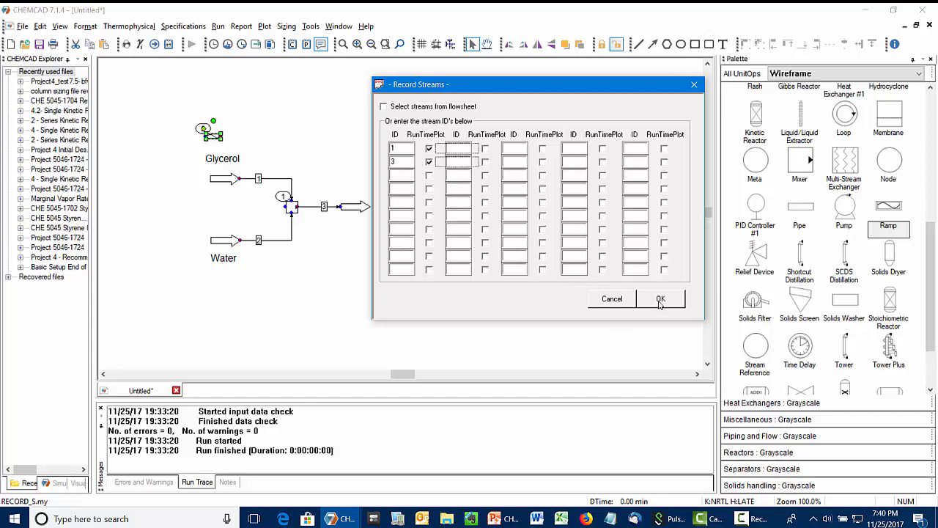
pyautogui.press('Return')
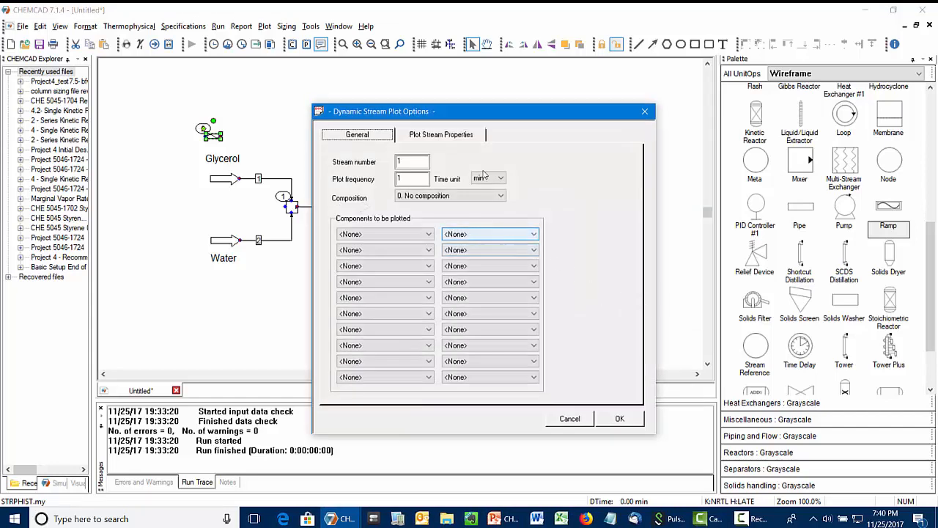
# Include the total stream's mass flow rate in the dynamic plot of stream 1 and accept the plot options
pyautogui.moveTo(472, 120); pyautogui.dragTo(510, 102)
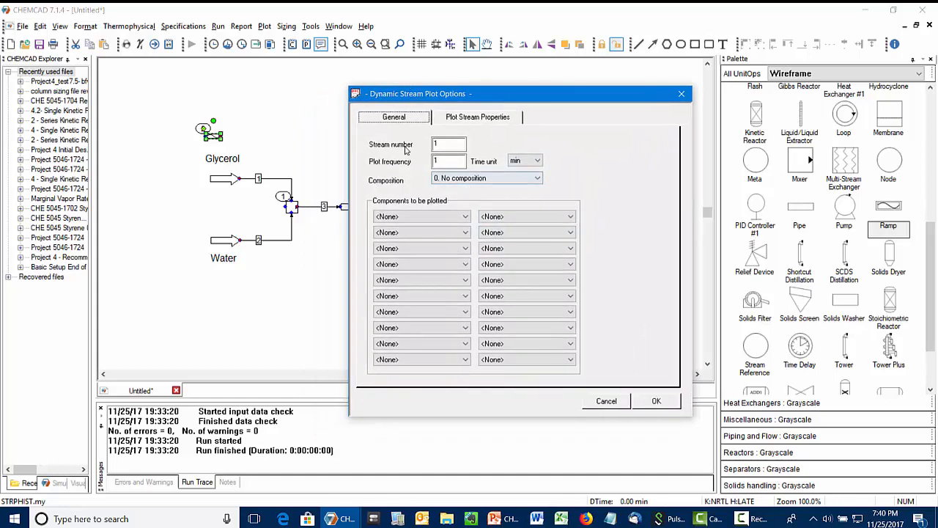
pyautogui.click(463, 120)
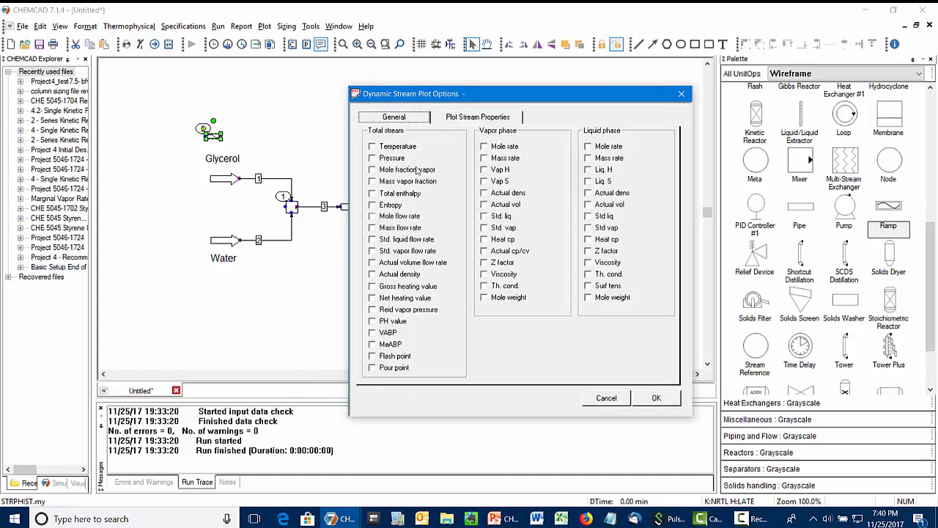
pyautogui.click(375, 229)
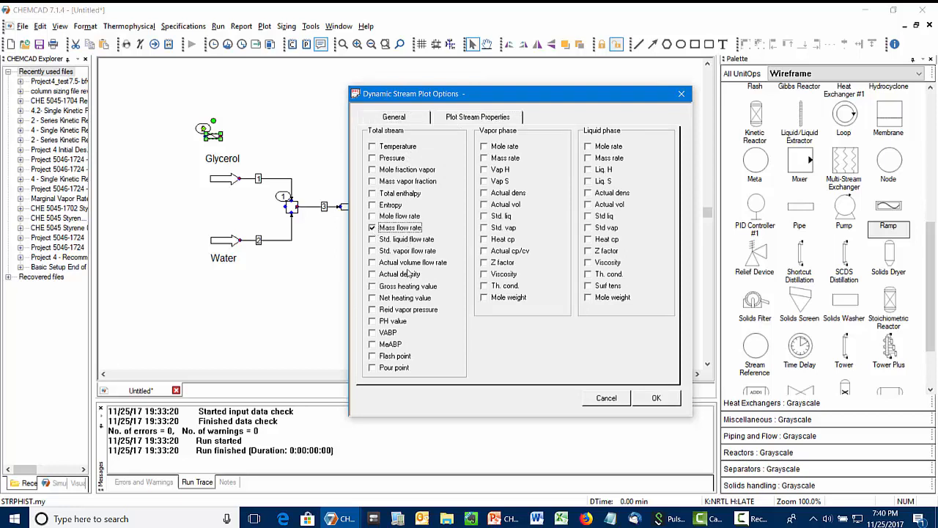
pyautogui.click(657, 398)
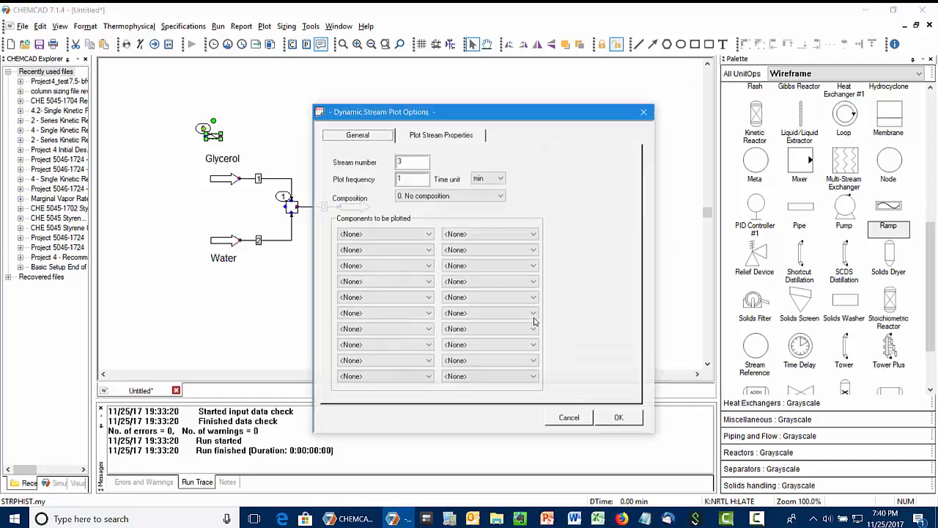
# Plot stream 3's composition as mass fractions, choose one component to plot, and accept the options
pyautogui.click(464, 195)
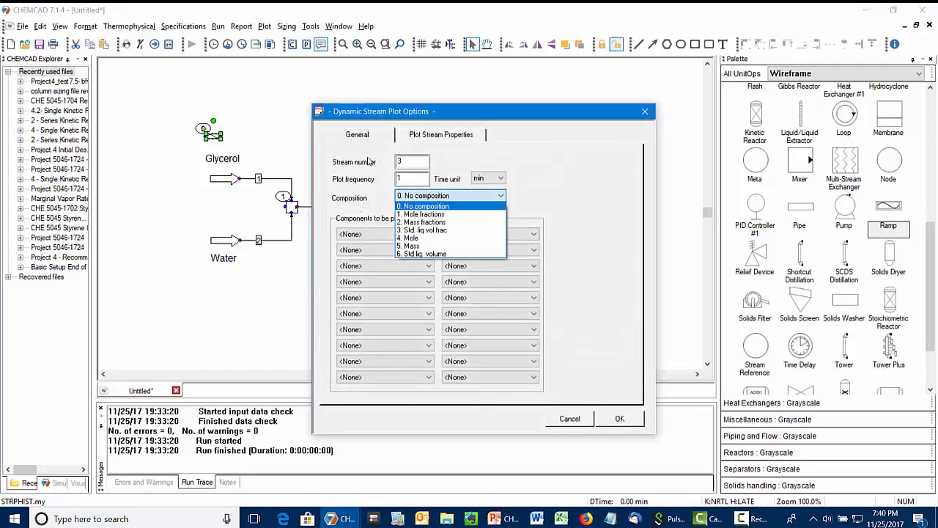
pyautogui.click(449, 222)
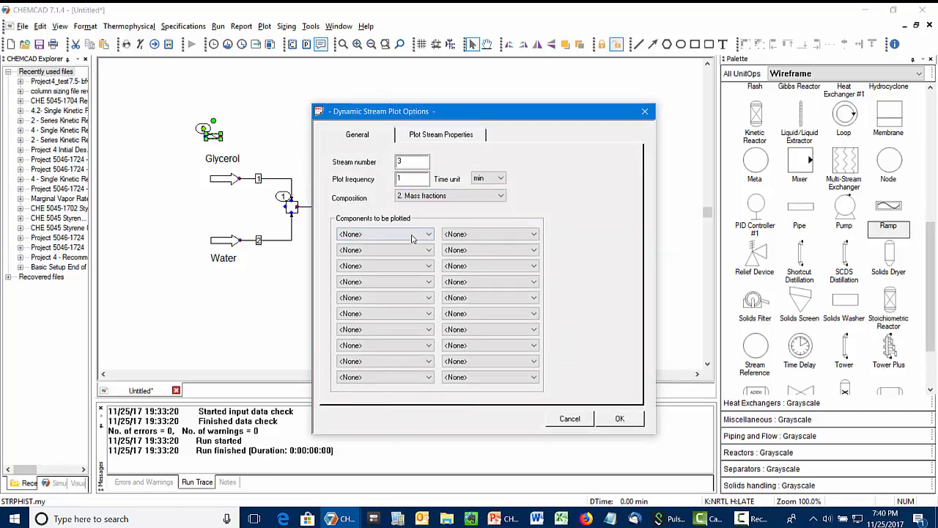
pyautogui.click(411, 235)
pyautogui.click(405, 261)
pyautogui.click(619, 419)
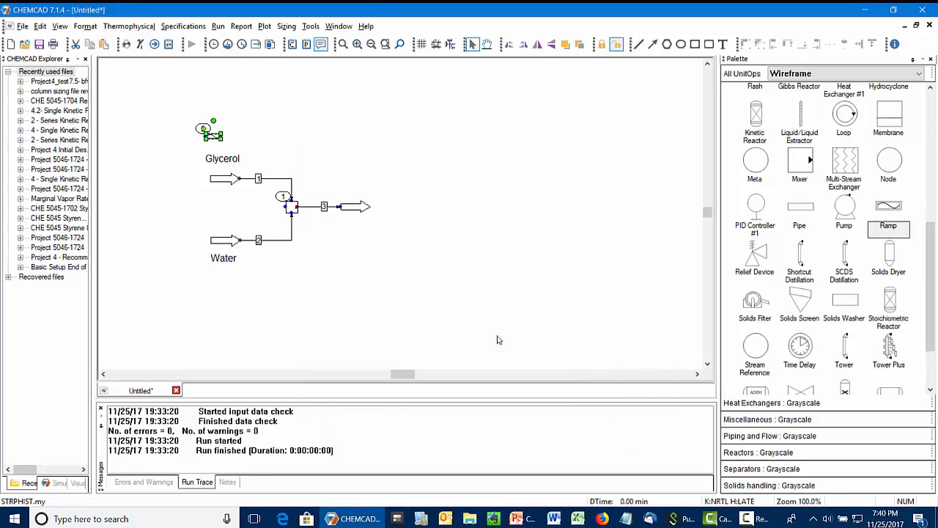
# Set the run time of operation step 1 in the dynamic run schedule to 360 min and run the dynamic simulation
pyautogui.click(379, 241)
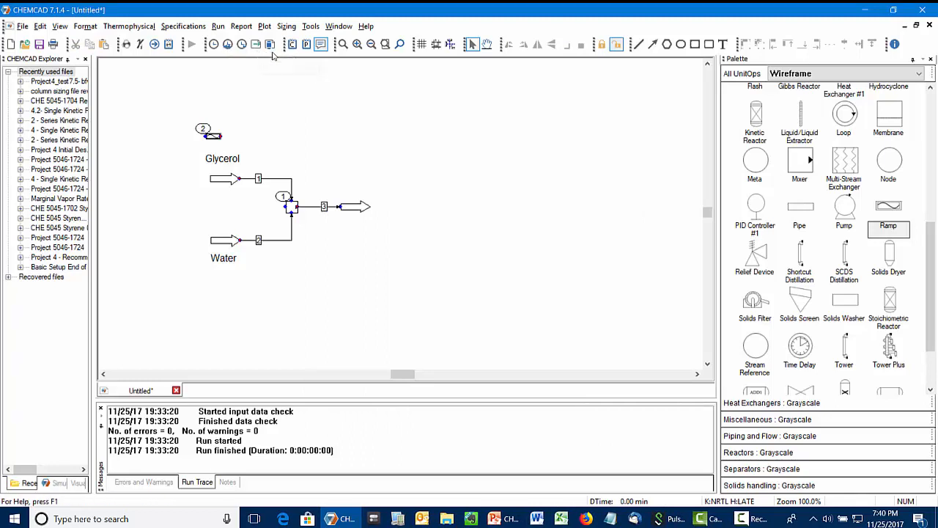
pyautogui.click(214, 45)
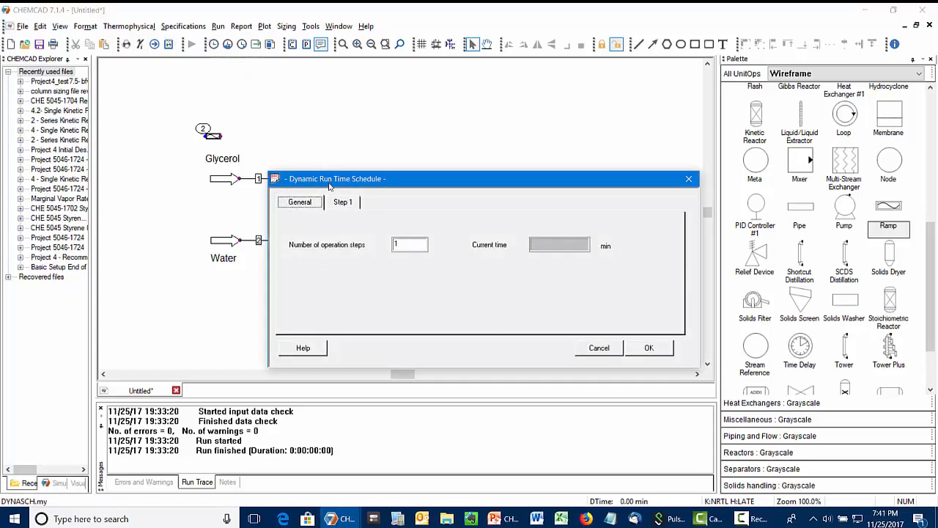
pyautogui.click(341, 202)
pyautogui.press('Tab')
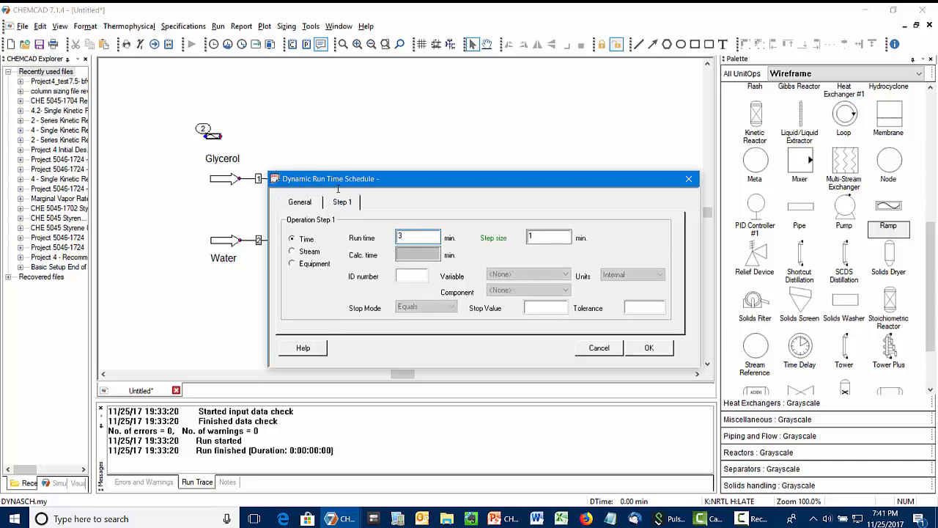
pyautogui.click(649, 348)
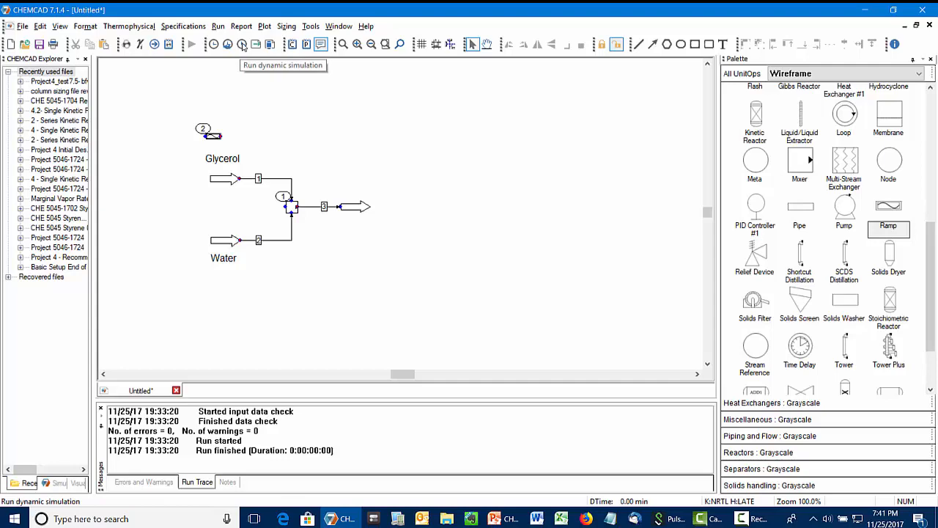
pyautogui.click(242, 45)
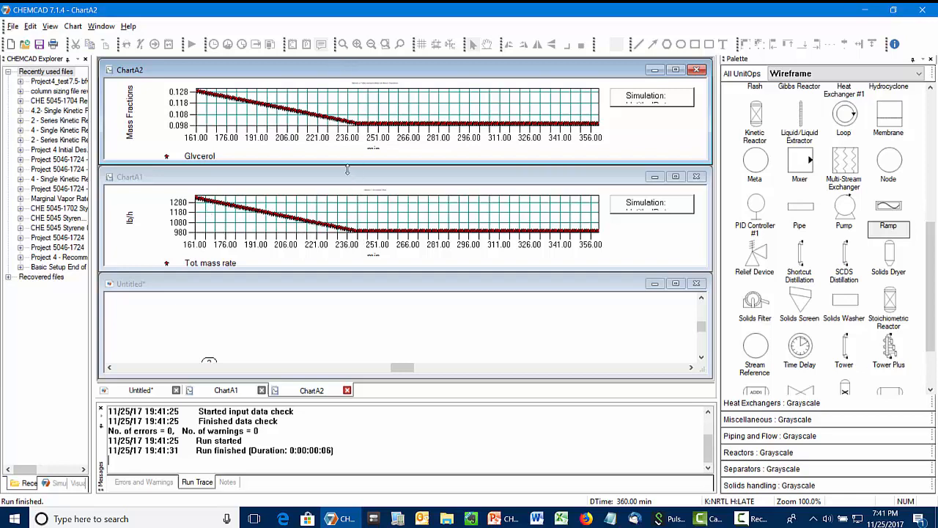
# Enlarge the stream 3 composition chart to examine it, and close both run-time charts
pyautogui.doubleClick(322, 64)
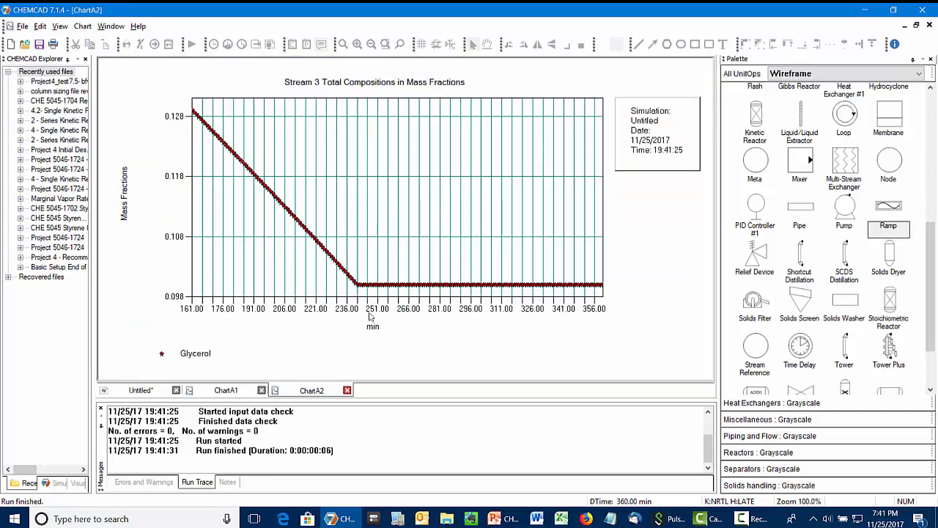
pyautogui.click(262, 391)
pyautogui.click(262, 390)
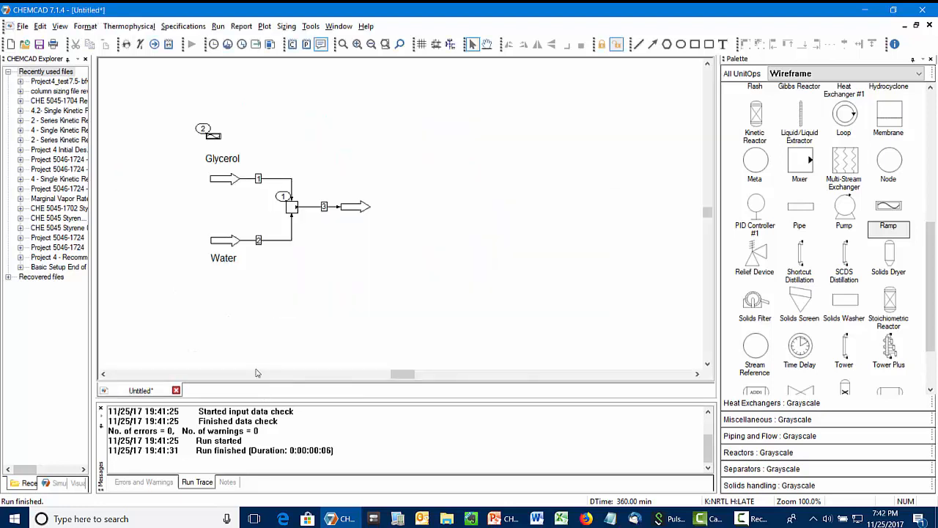
# Plot the recorded dynamic history of stream 1, keeping the total stream's mass flow rate as the plotted property
pyautogui.click(271, 180)
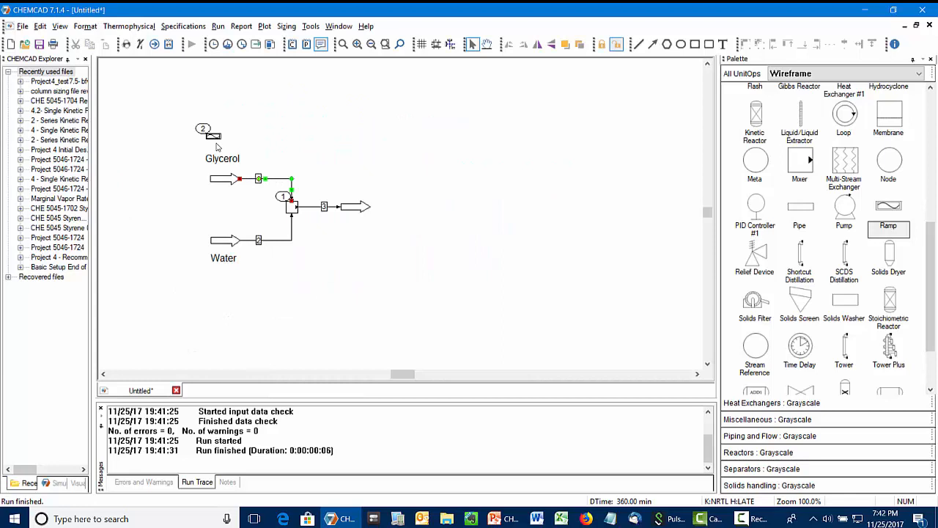
pyautogui.click(255, 48)
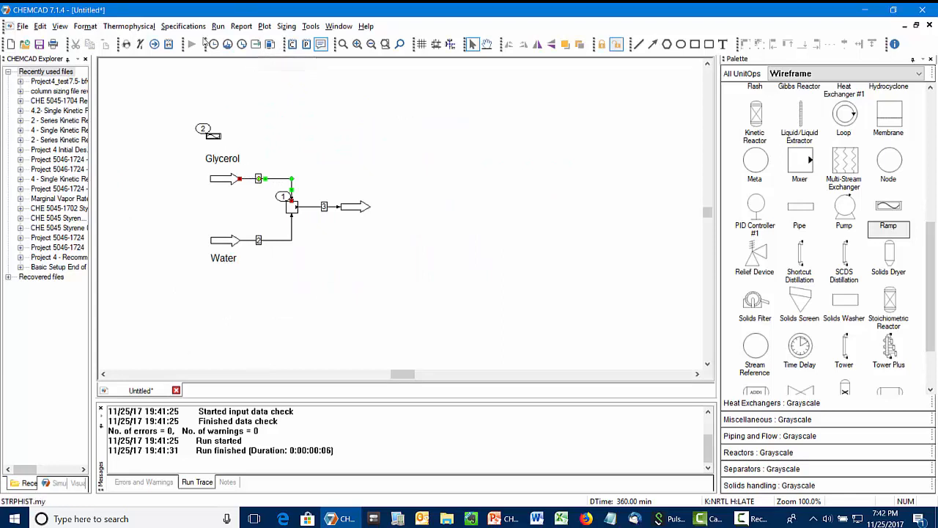
pyautogui.moveTo(390, 117); pyautogui.dragTo(472, 67)
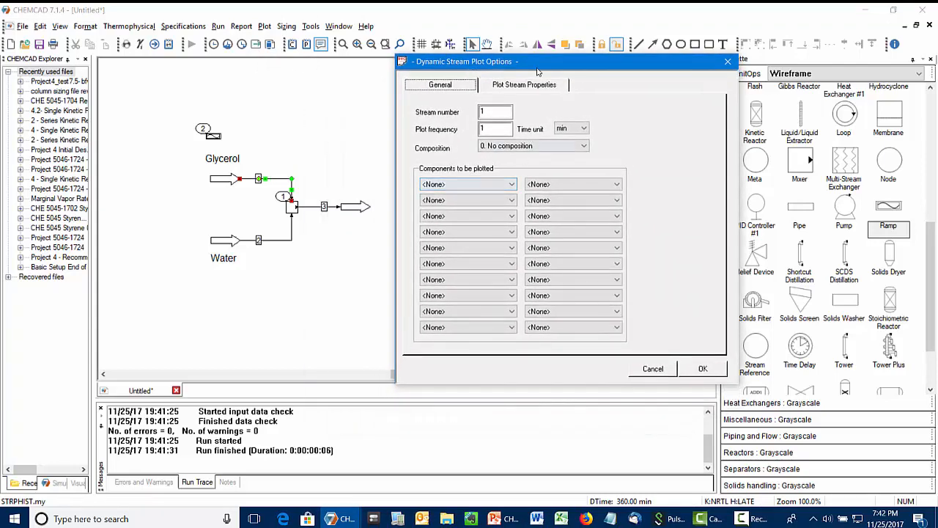
pyautogui.click(524, 85)
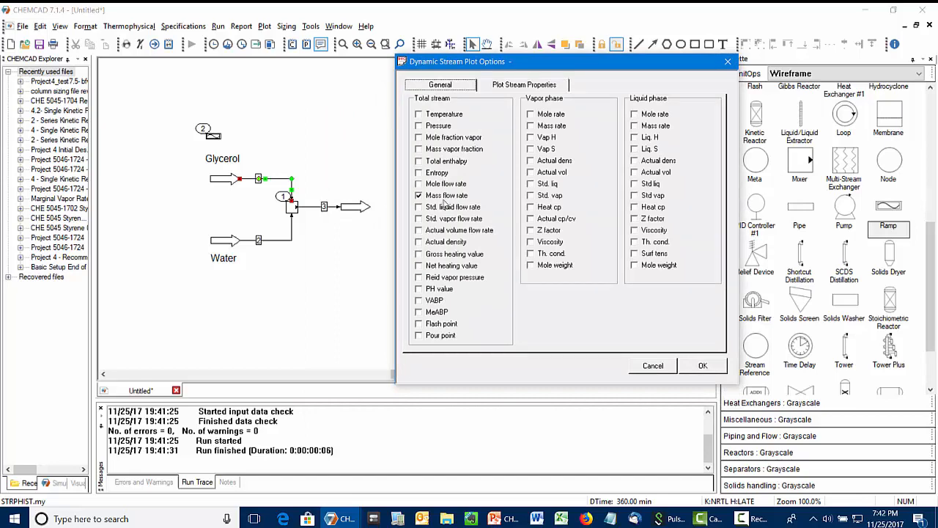
pyautogui.click(702, 365)
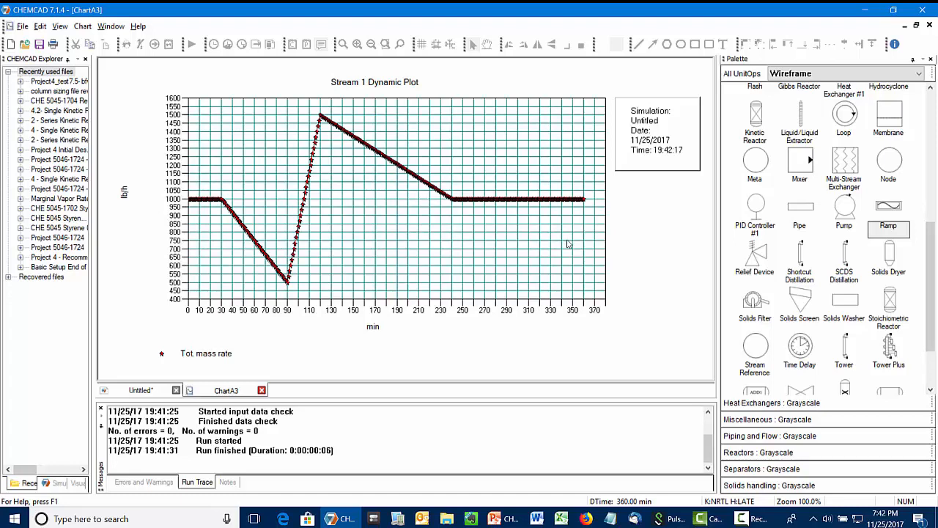
# Plot the recorded glycerol mass fraction of stream 3 from the flowsheet, and close that chart after viewing it
pyautogui.click(130, 391)
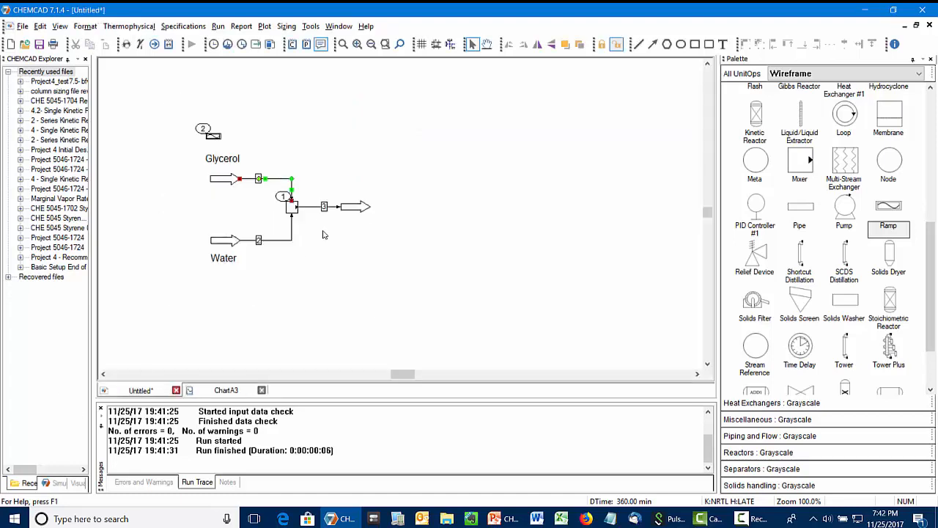
pyautogui.moveTo(318, 212)
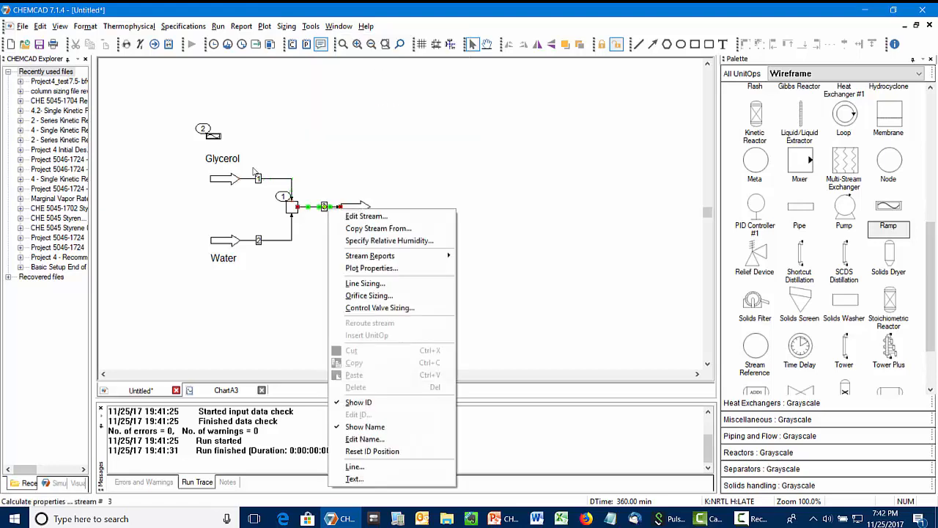
pyautogui.click(254, 44)
pyautogui.click(254, 44)
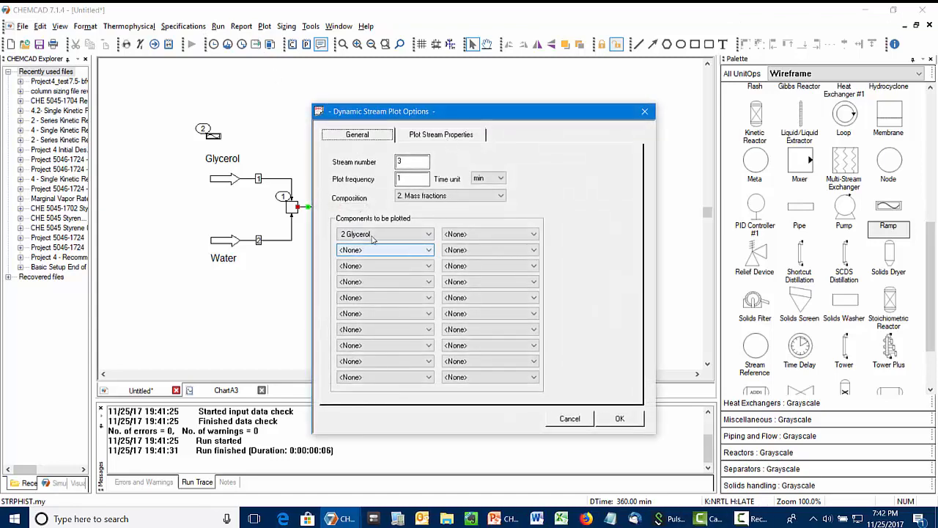
pyautogui.click(618, 420)
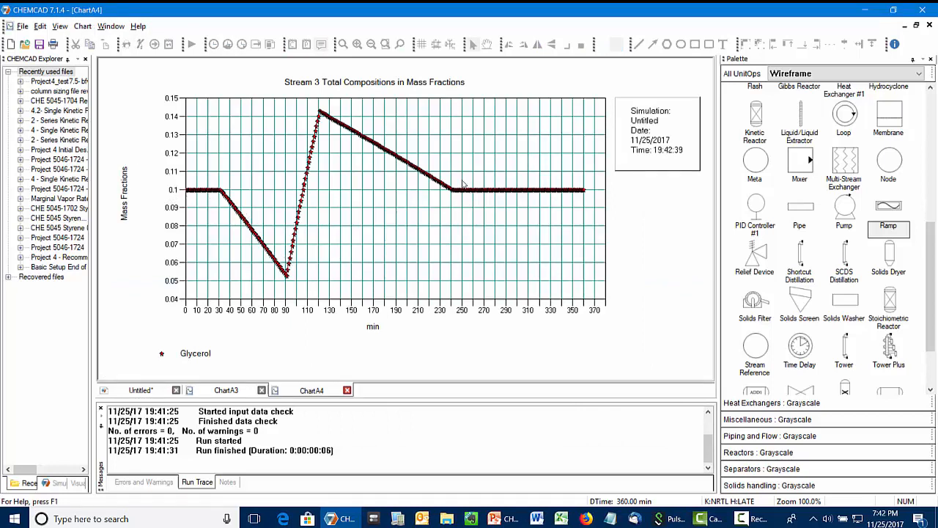
pyautogui.click(345, 391)
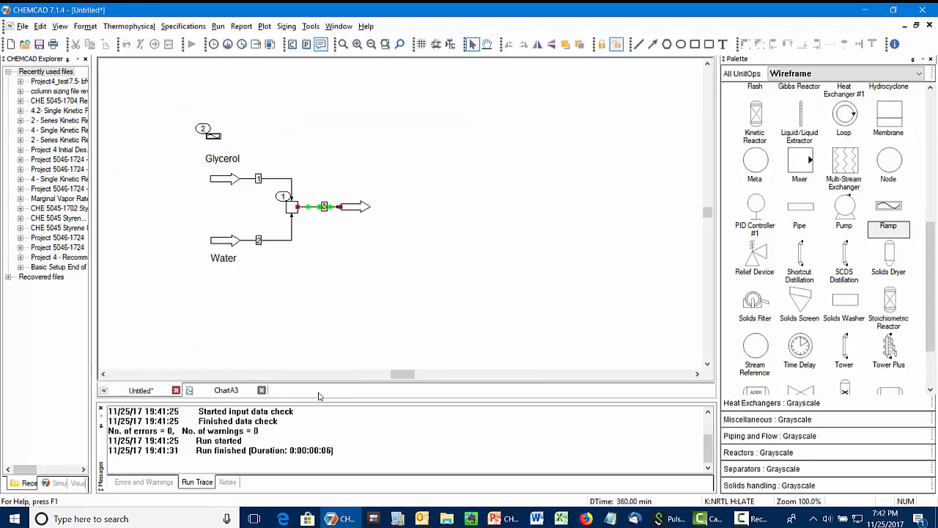
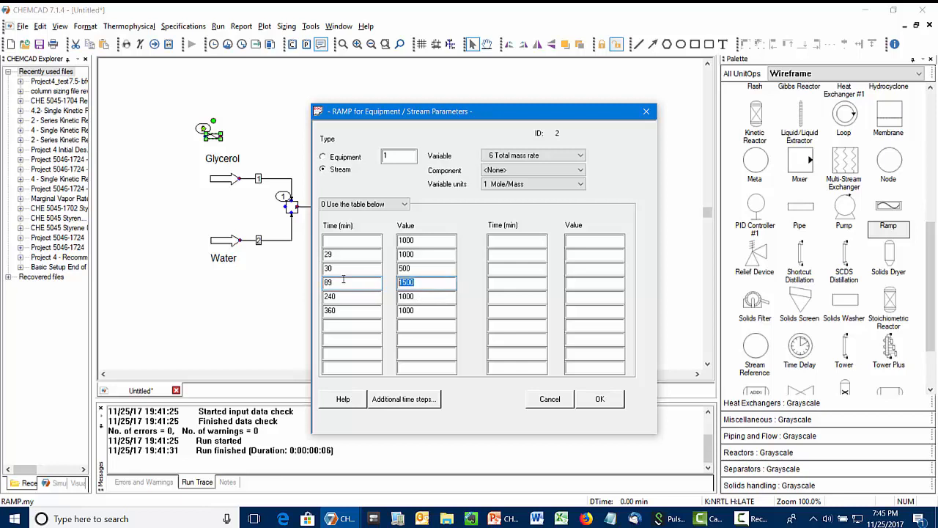
# Set the ramp table's middle rows to 500 at 89 min, 1500 at 90 min and 1500 at 119 min
pyautogui.click(333, 296)
pyautogui.write('90')
pyautogui.press('Tab')
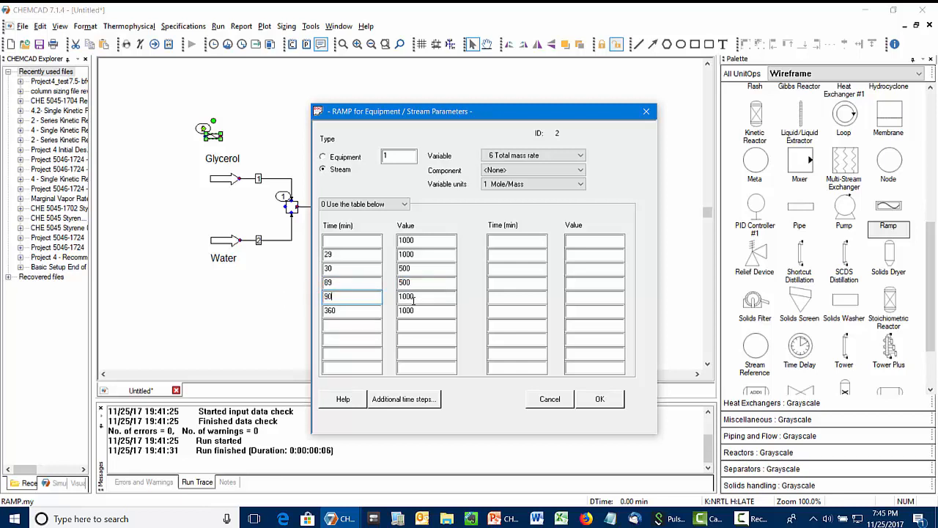
pyautogui.write('150')
pyautogui.click(338, 311)
pyautogui.write('119')
pyautogui.press('Tab')
pyautogui.write('15')
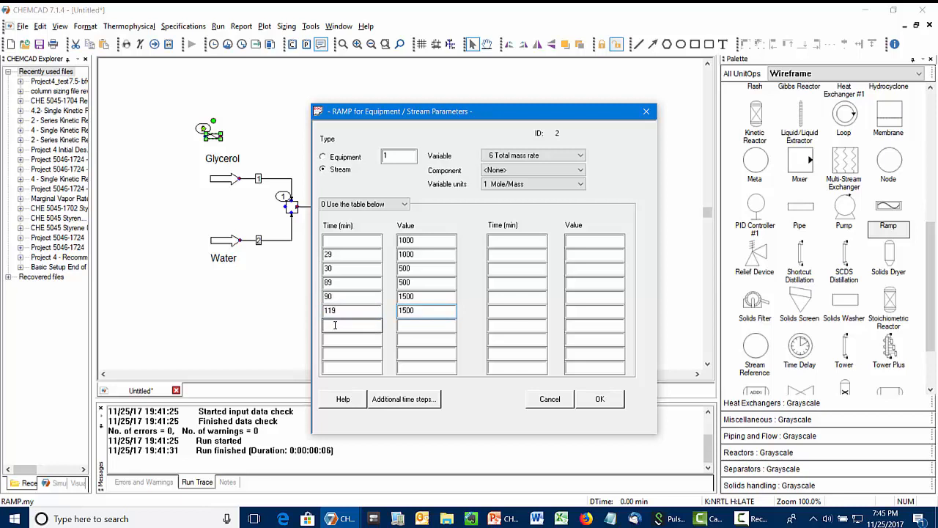
# Complete the ramp table with a value of 1000 at both 120 min and 360 min, and accept the ramp
pyautogui.click(335, 324)
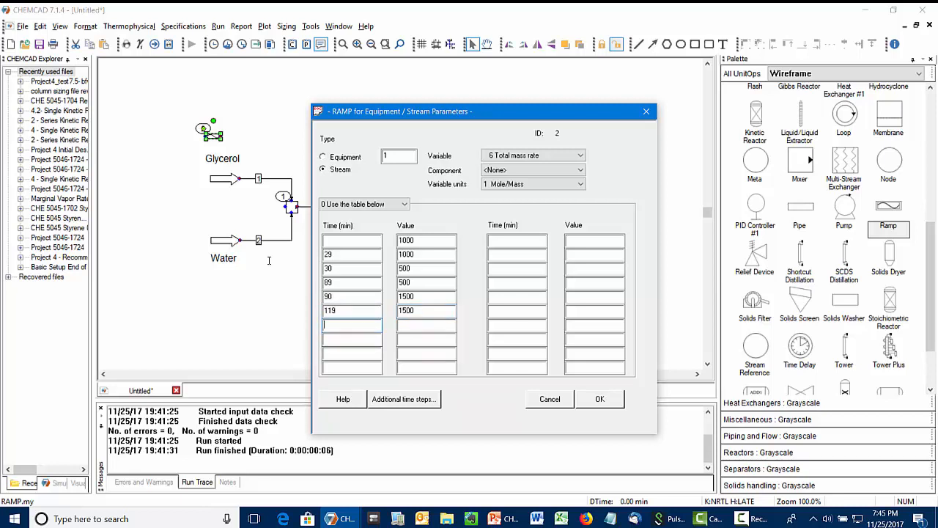
pyautogui.write('120')
pyautogui.click(399, 330)
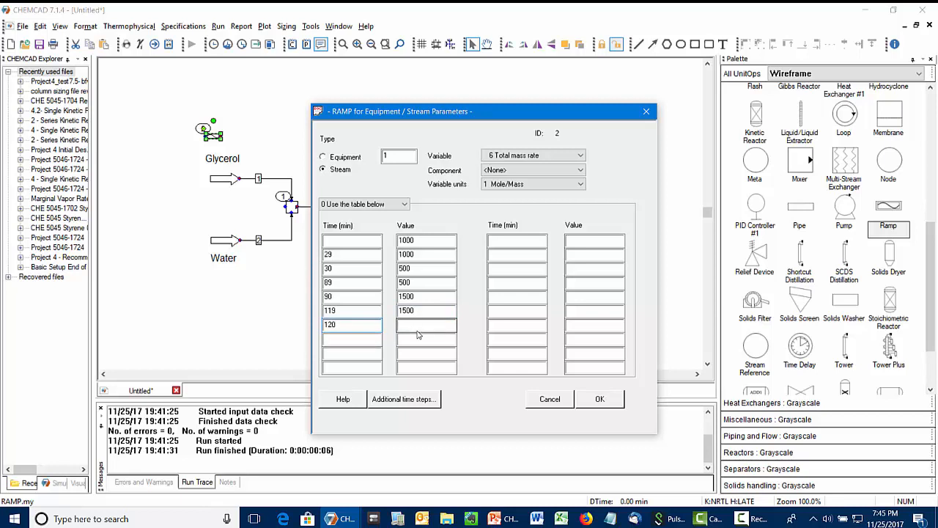
pyautogui.write('1000')
pyautogui.click(353, 340)
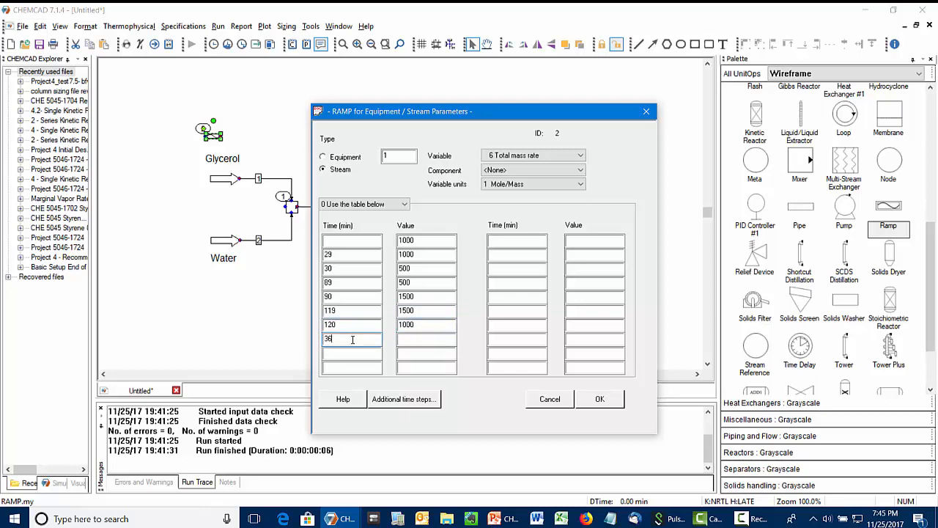
pyautogui.write('360')
pyautogui.click(409, 340)
pyautogui.write('1000')
pyautogui.click(599, 399)
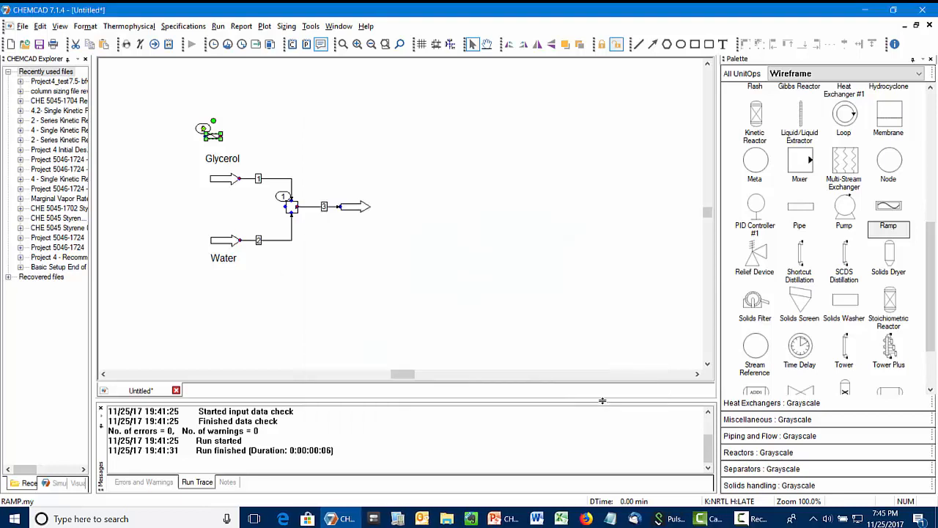
# Run the dynamic simulation with the stepped feed schedule and restore the flowsheet to full size
pyautogui.click(241, 44)
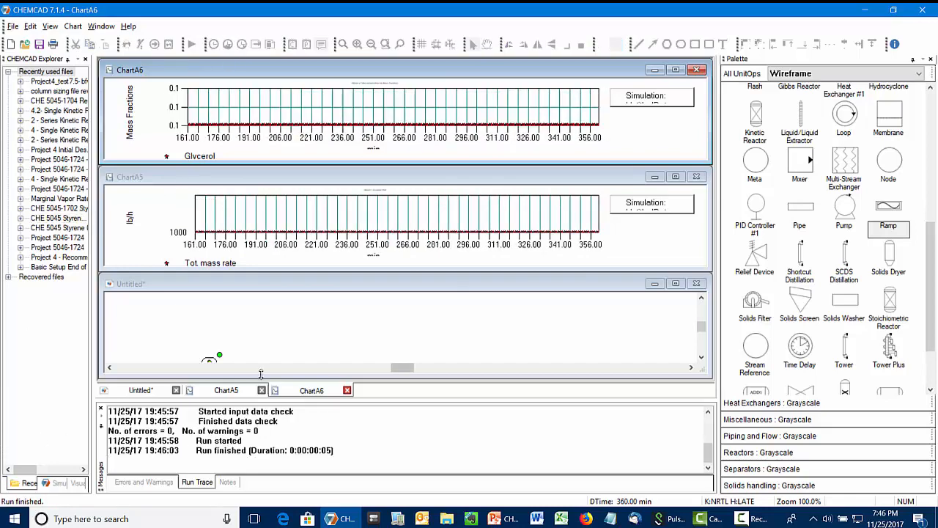
pyautogui.click(149, 391)
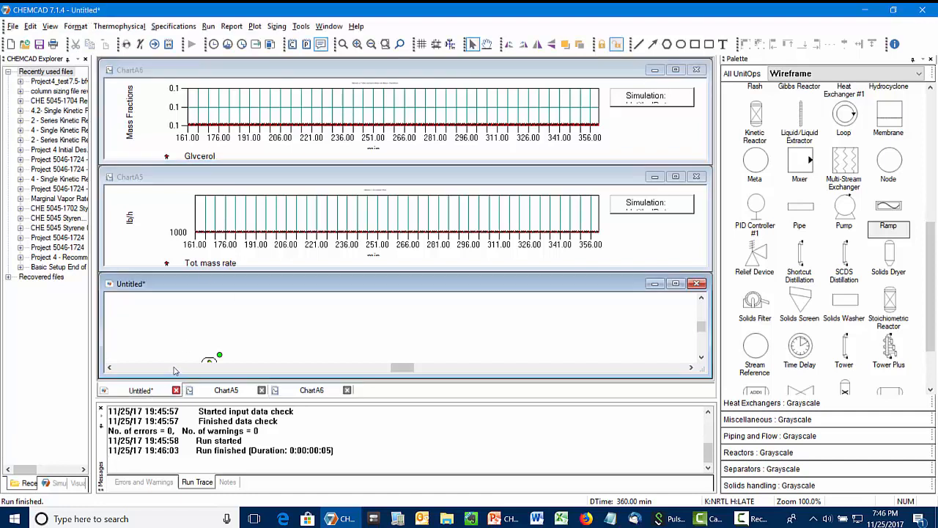
pyautogui.doubleClick(252, 284)
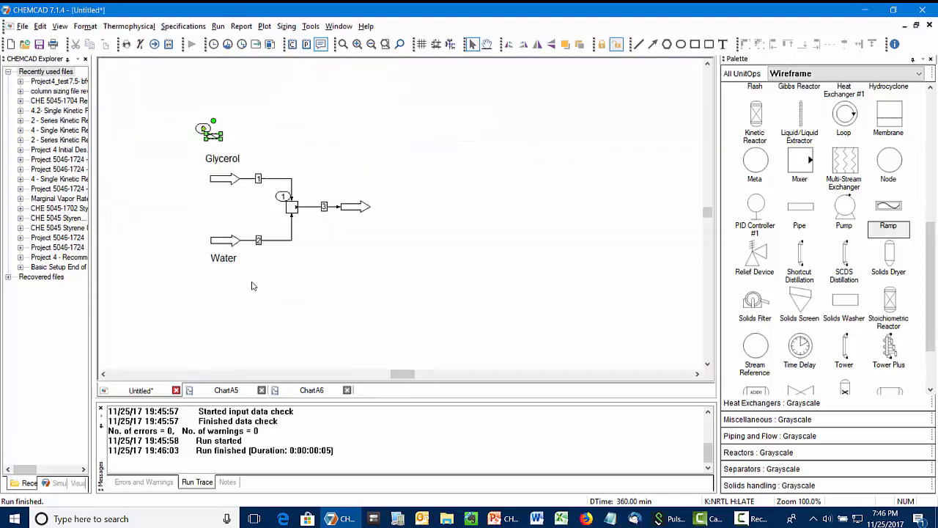
# Plot stream 1's recorded total mass flow rate for the new run using the existing plot options
pyautogui.click(278, 181)
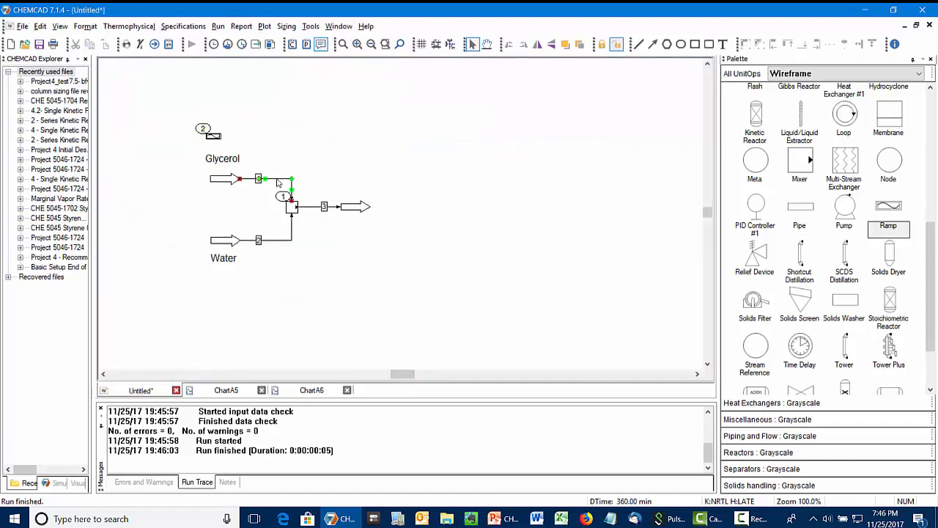
pyautogui.click(243, 46)
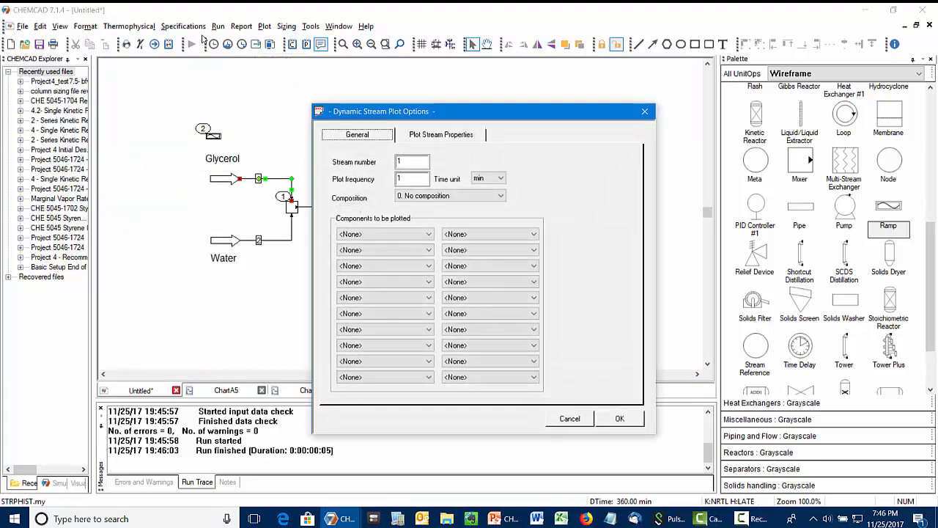
pyautogui.click(618, 419)
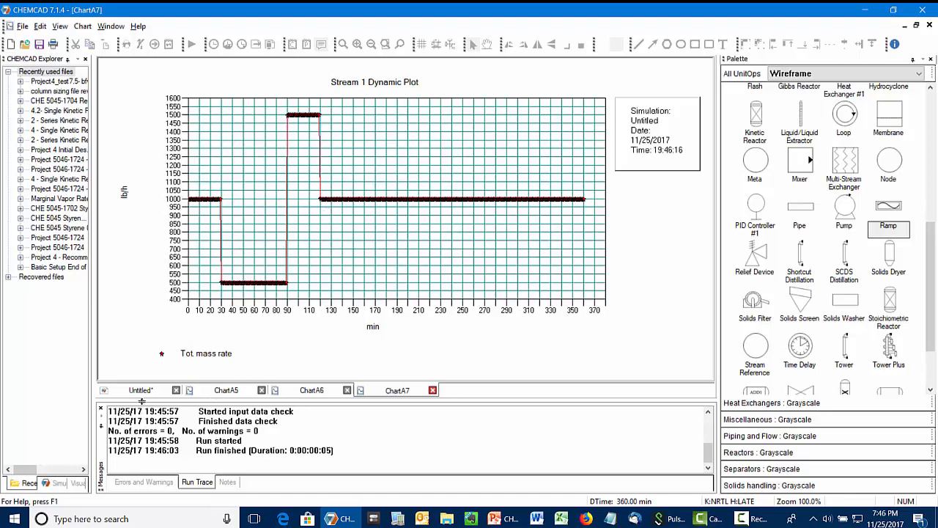
# Return to the flowsheet and plot stream 3's recorded glycerol mass fraction for the new run
pyautogui.click(140, 392)
pyautogui.rightClick(322, 207)
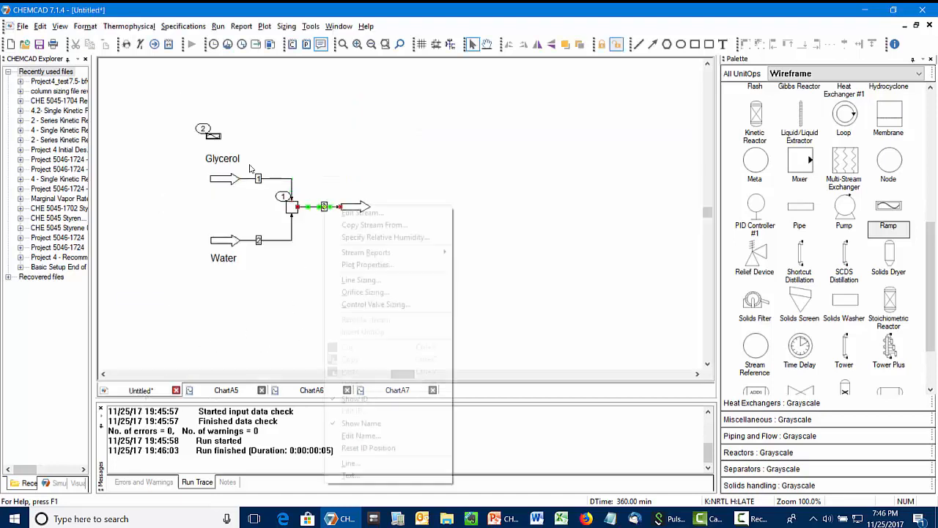
pyautogui.click(368, 264)
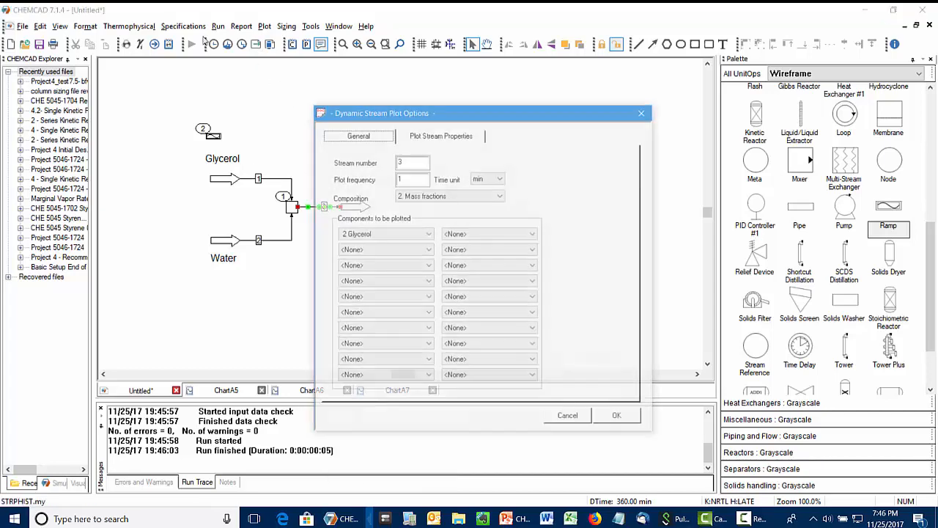
pyautogui.click(619, 419)
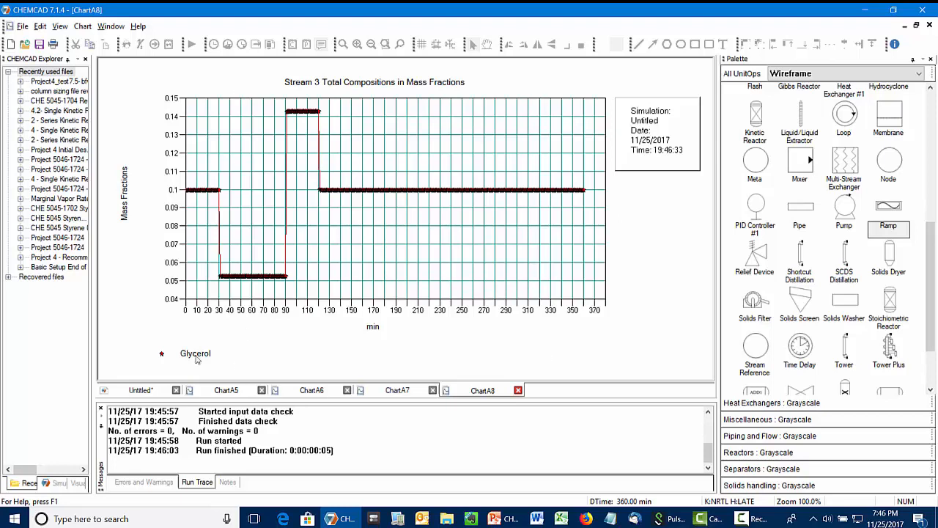
# Return to the flowsheet and close all open charts
pyautogui.click(143, 390)
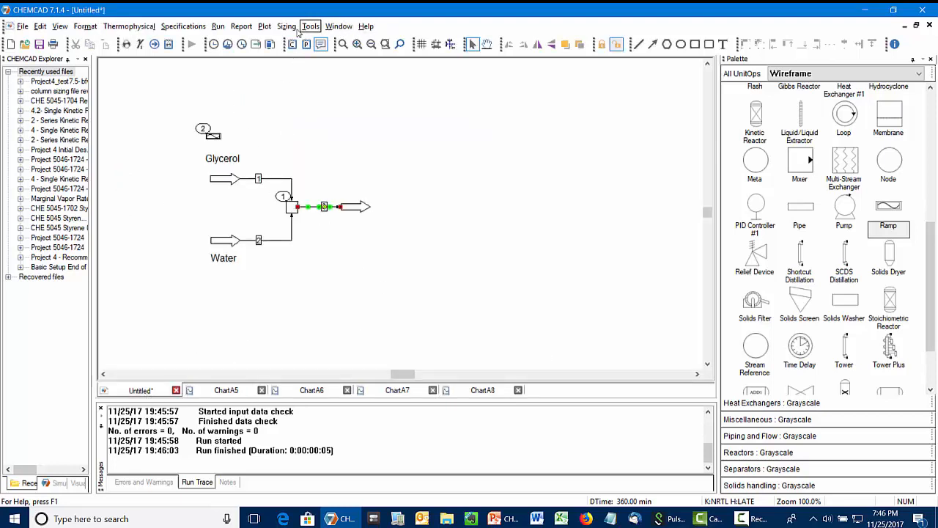
pyautogui.click(336, 26)
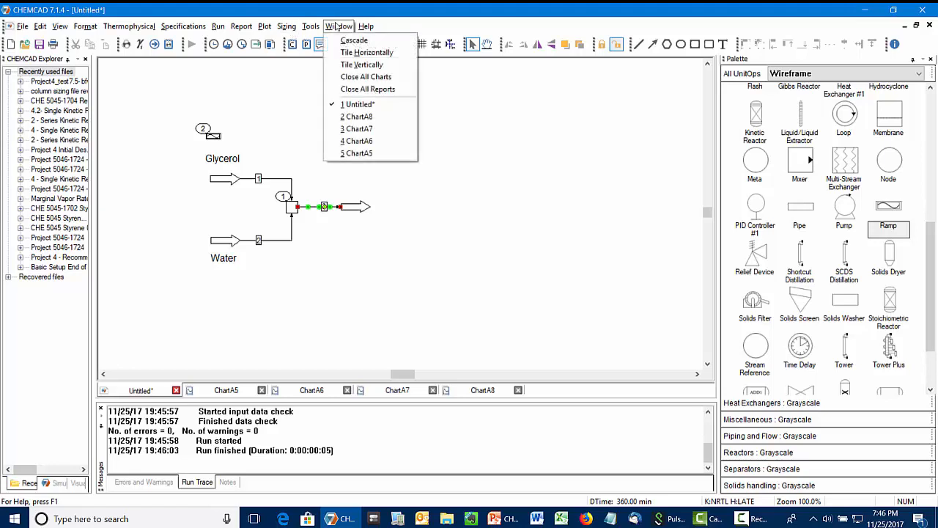
pyautogui.press('Return')
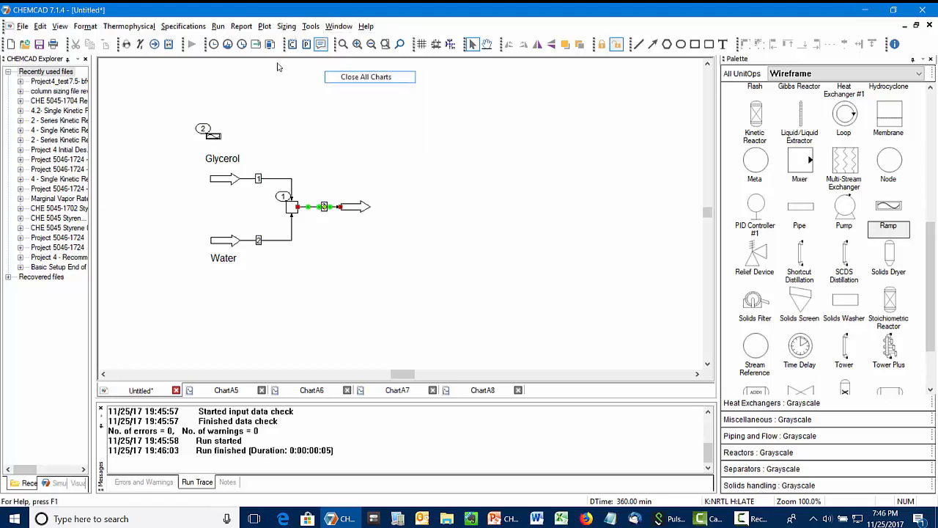
pyautogui.click(356, 253)
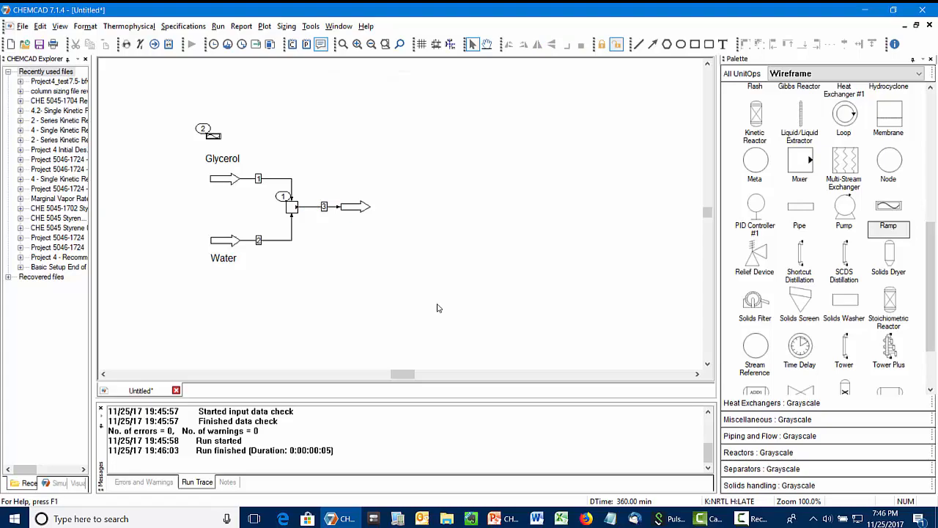
# Reset the dynamic simulation to its initial state at time zero
pyautogui.click(507, 519)
pyautogui.click(228, 45)
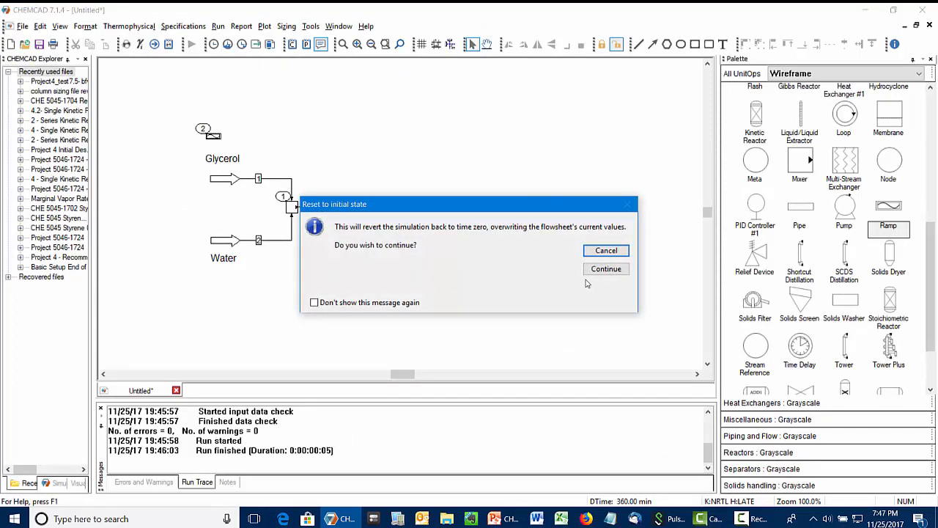
pyautogui.click(594, 268)
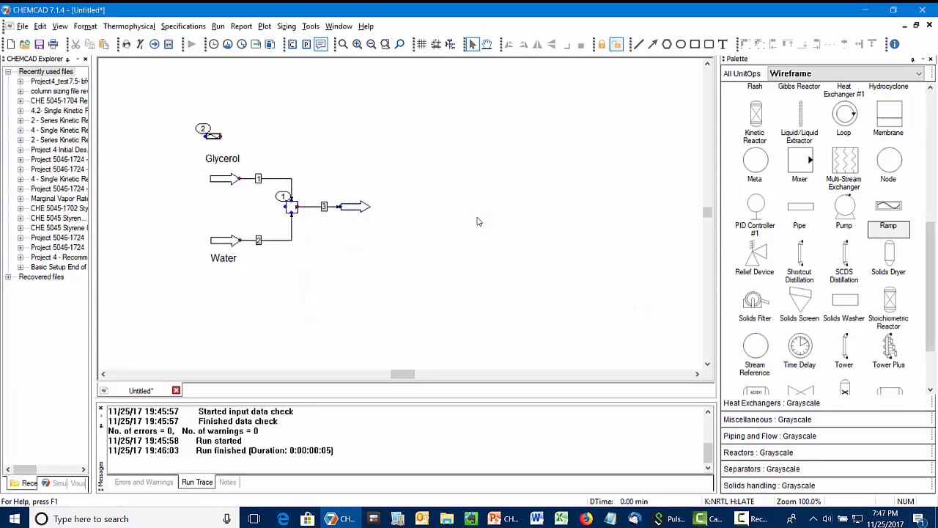
# Switch the ramp unit to a sine wave with offset 30 min, period 60 min, baseline 1000 and amplitude 500
pyautogui.rightClick(215, 135)
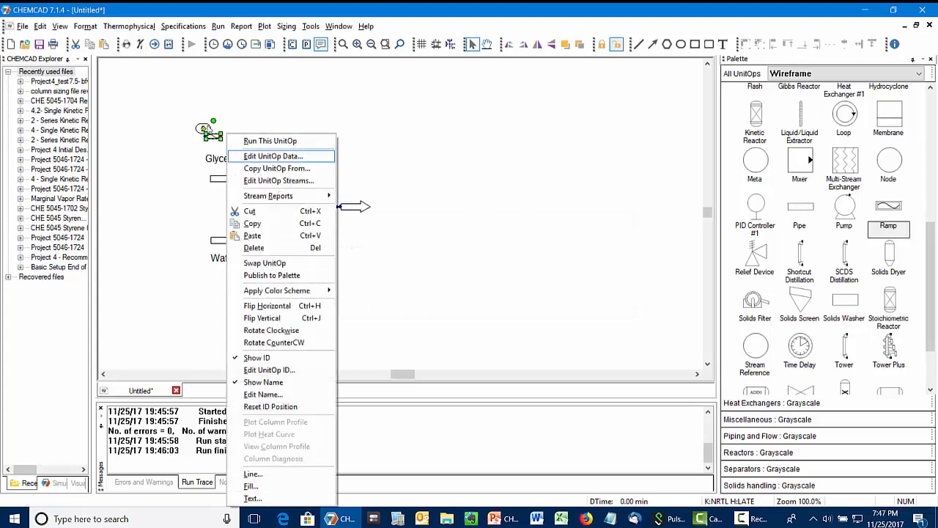
pyautogui.click(273, 156)
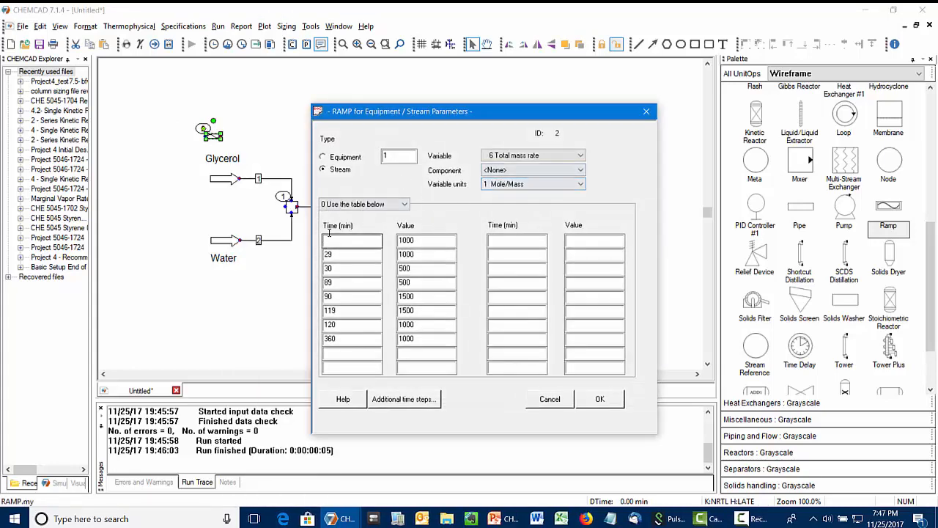
pyautogui.click(348, 204)
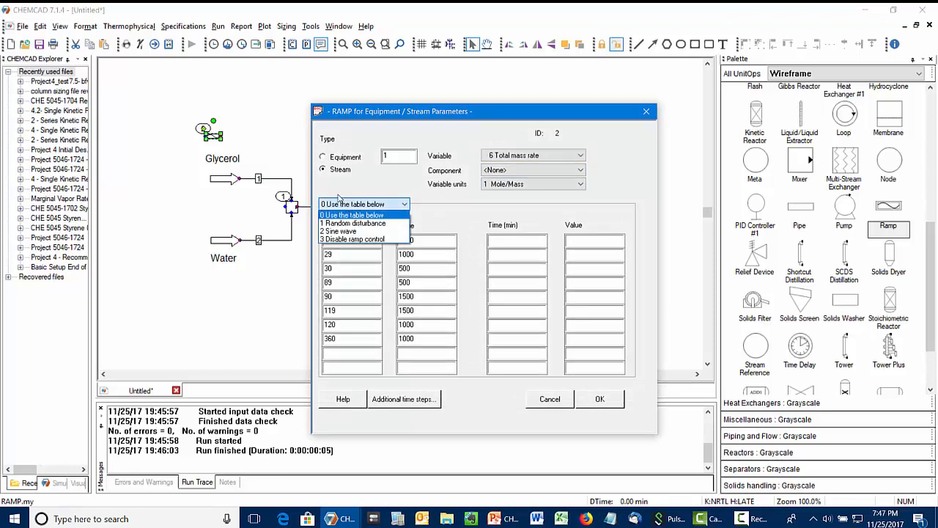
pyautogui.click(341, 230)
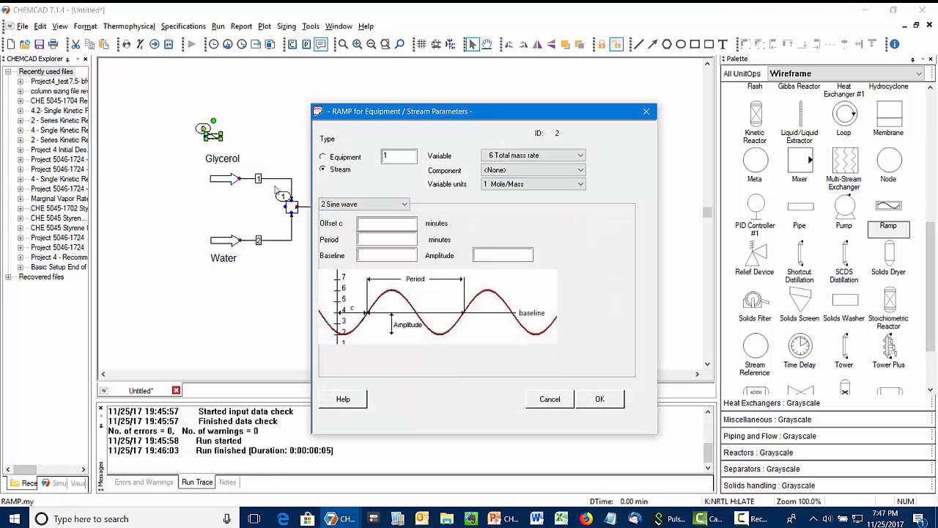
pyautogui.click(368, 256)
pyautogui.write('1000')
pyautogui.click(476, 255)
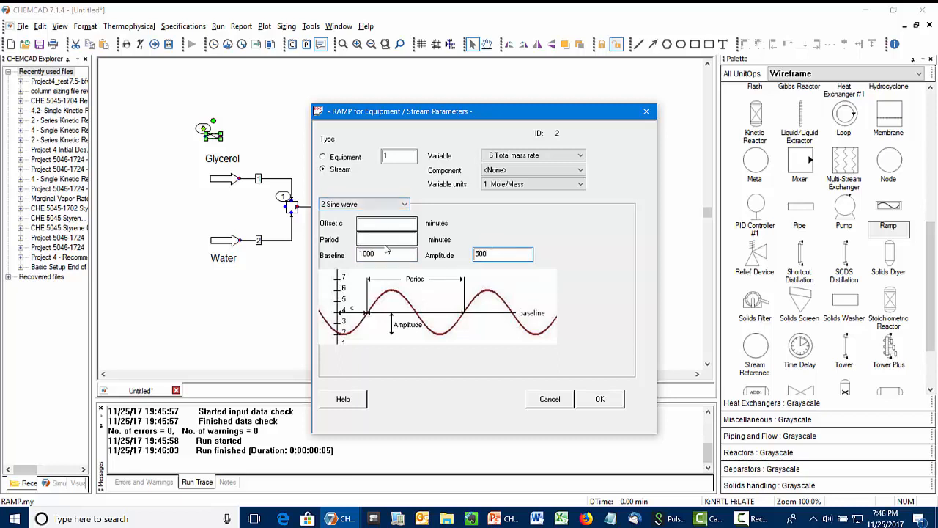
pyautogui.click(385, 224)
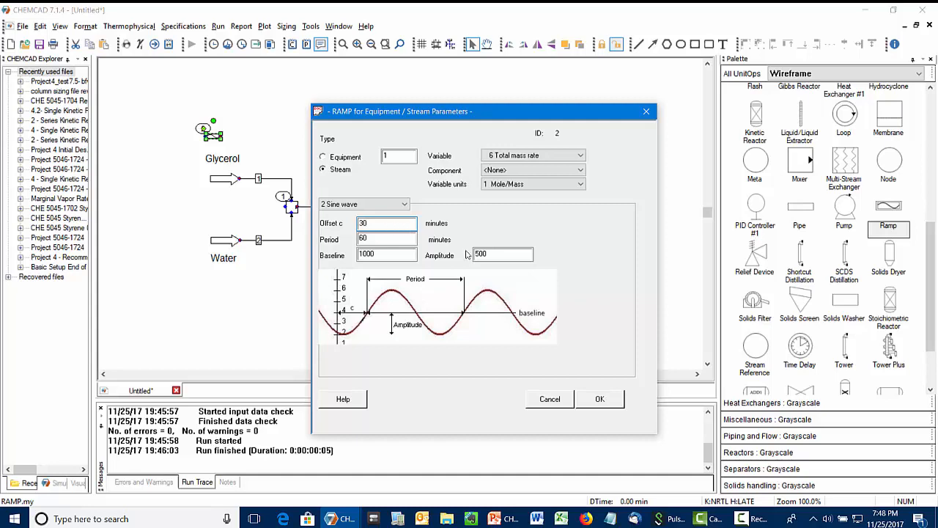
pyautogui.click(600, 399)
pyautogui.click(391, 135)
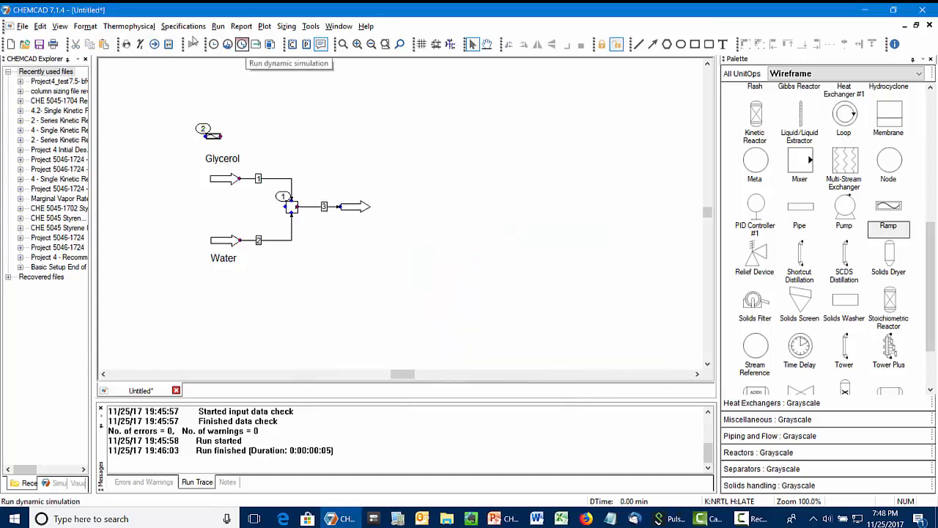
# Run the dynamic simulation with the sine-wave glycerol feed, and reset it to the initial state
pyautogui.click(242, 44)
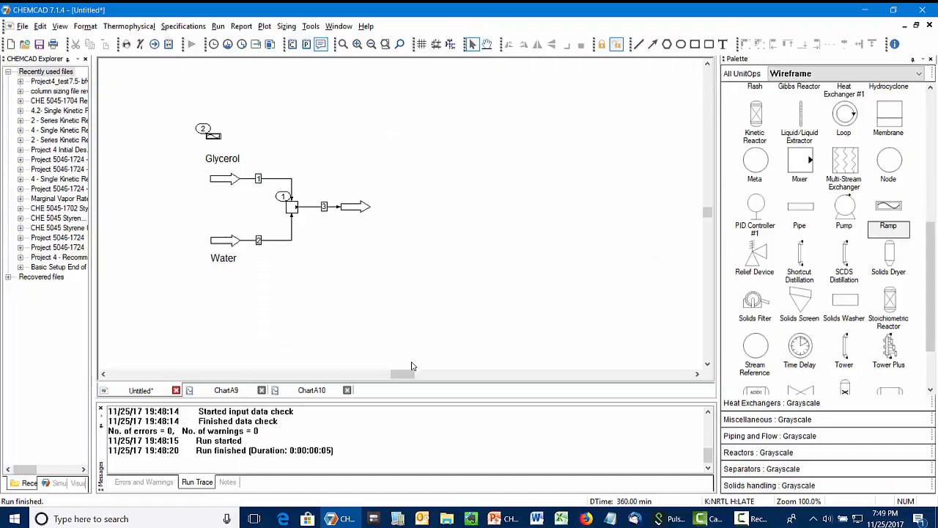
pyautogui.click(229, 46)
pyautogui.click(606, 269)
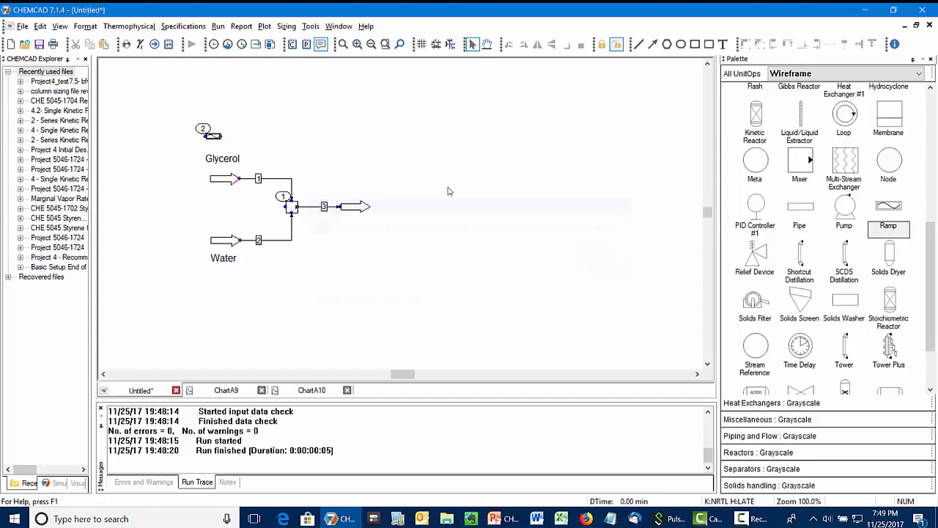
# Switch the ramp unit to a random disturbance with a minimum of 500 and a maximum of 1500
pyautogui.rightClick(211, 139)
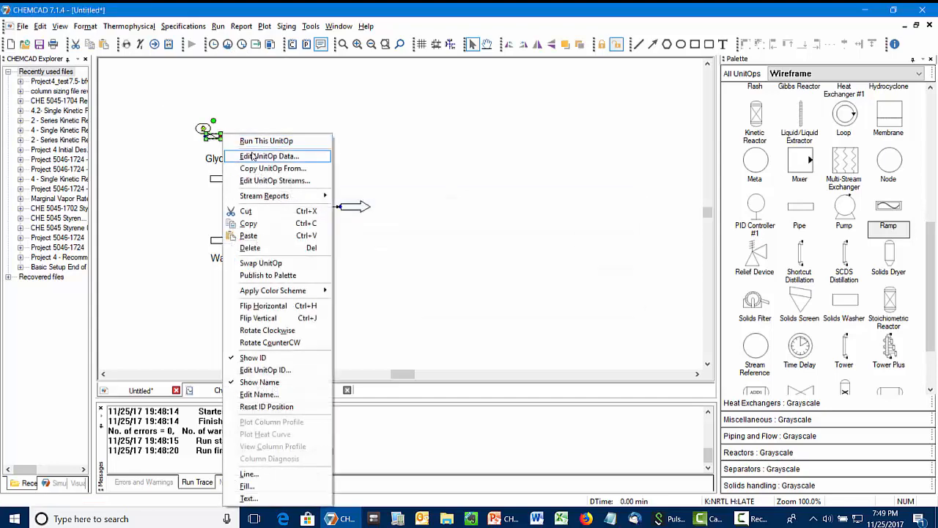
pyautogui.click(279, 153)
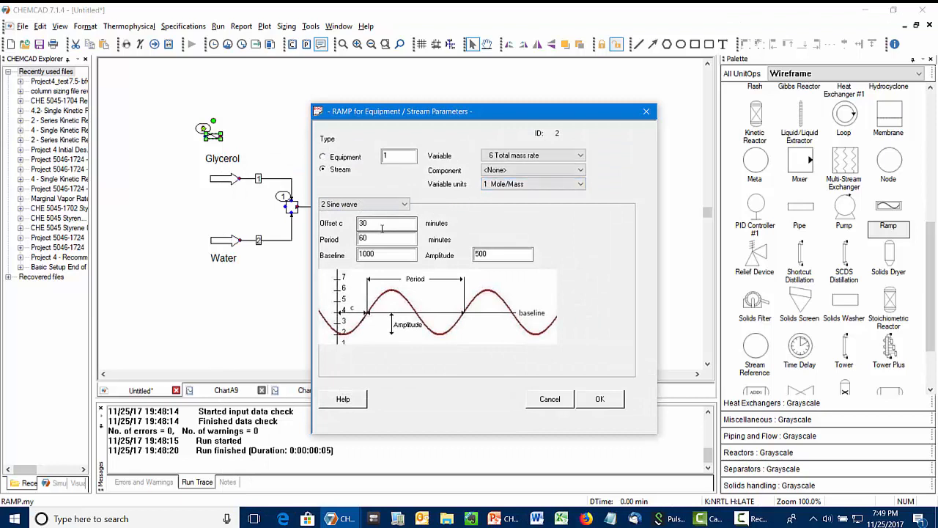
pyautogui.click(388, 204)
pyautogui.click(355, 215)
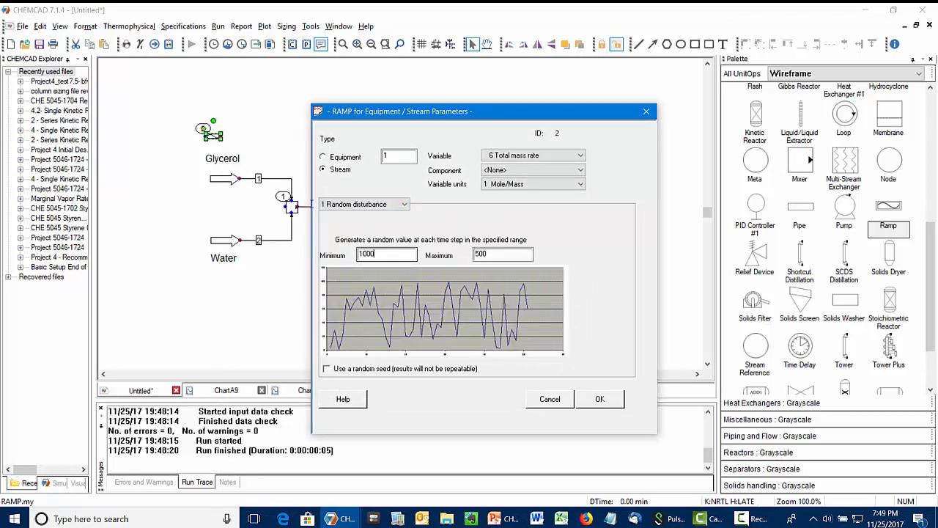
pyautogui.moveTo(384, 254); pyautogui.dragTo(321, 258)
pyautogui.write('500')
pyautogui.press('Tab')
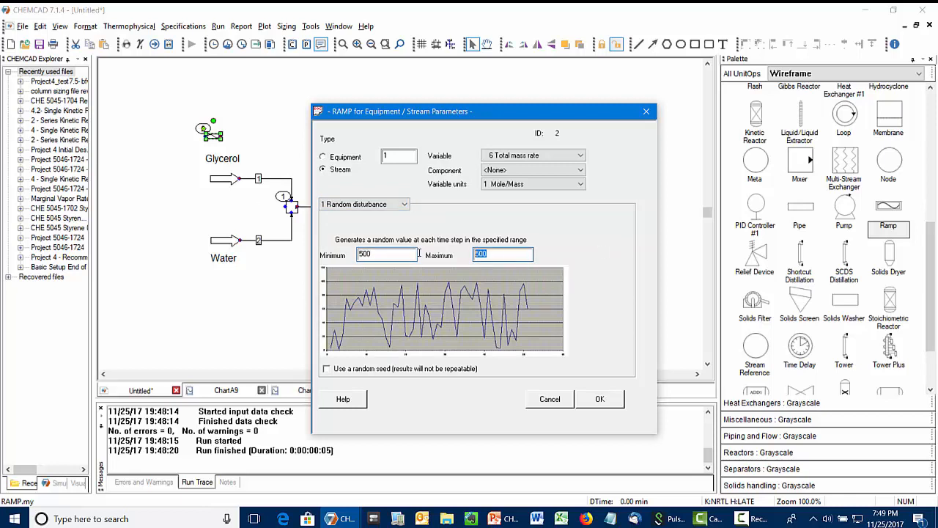
pyautogui.write('1500')
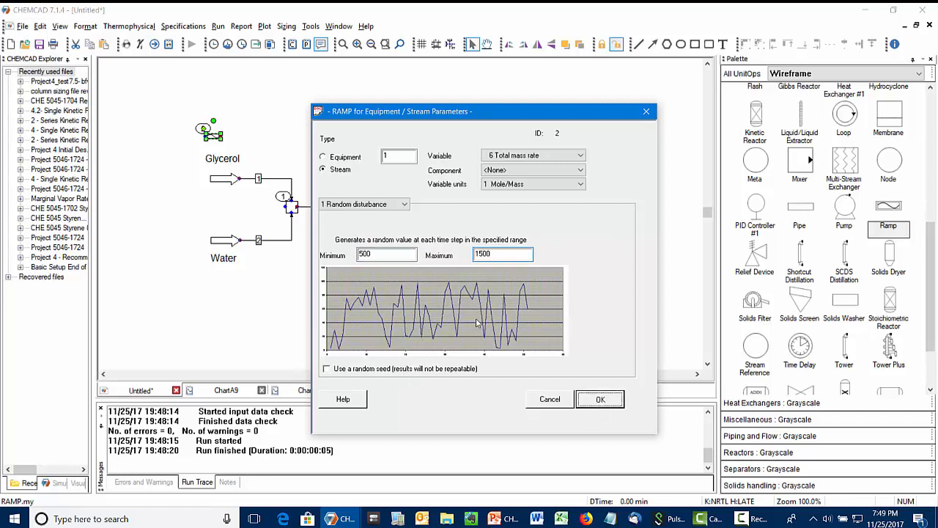
pyautogui.click(599, 400)
pyautogui.click(373, 256)
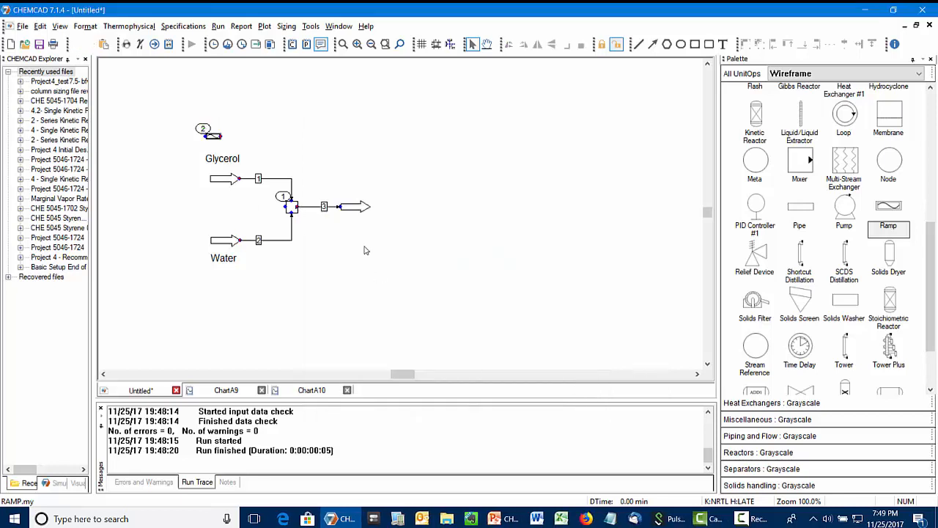
# Run the dynamic simulation with the random glycerol feed disturbance
pyautogui.click(255, 45)
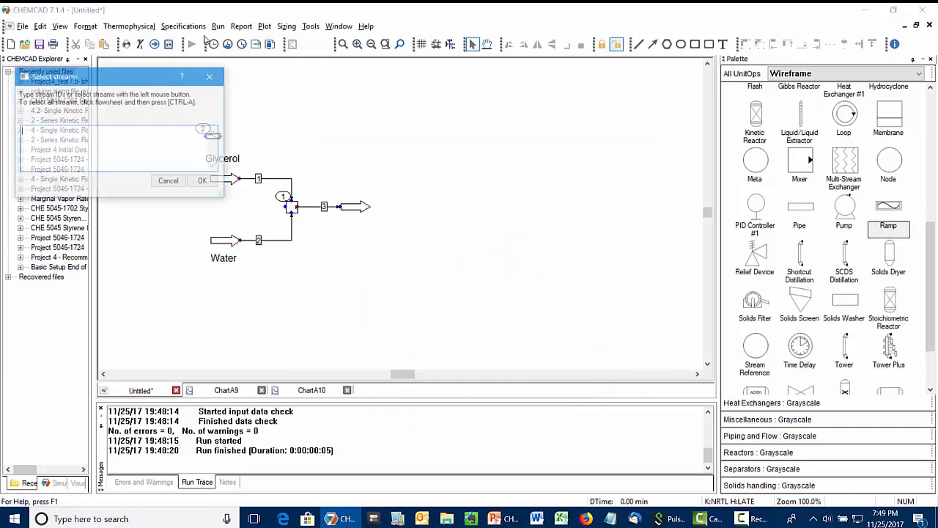
pyautogui.click(169, 185)
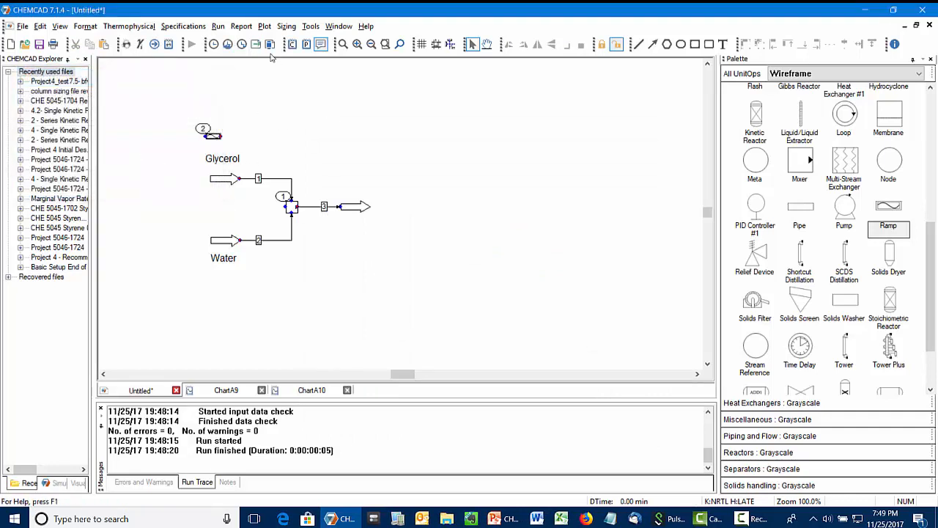
pyautogui.click(243, 45)
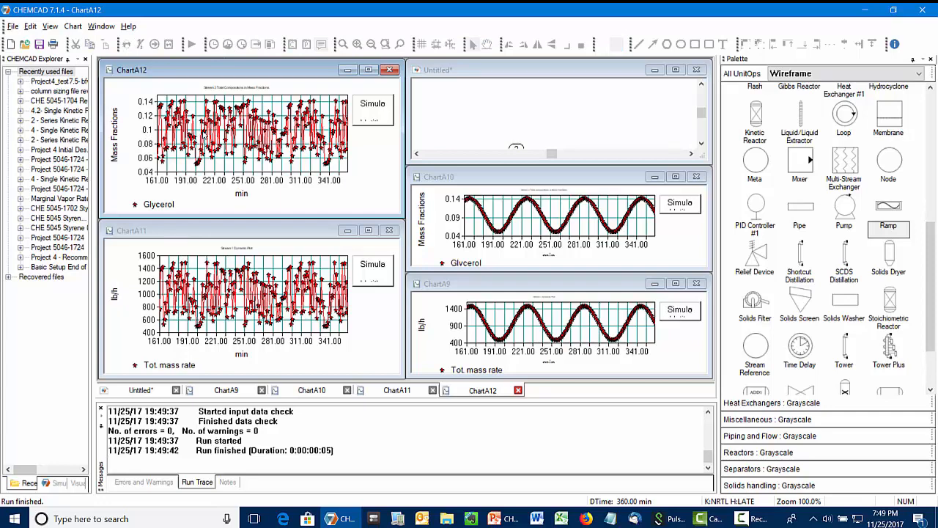
# Go back to the flowsheet window and close all charts from the sine-wave and random runs
pyautogui.click(13, 26)
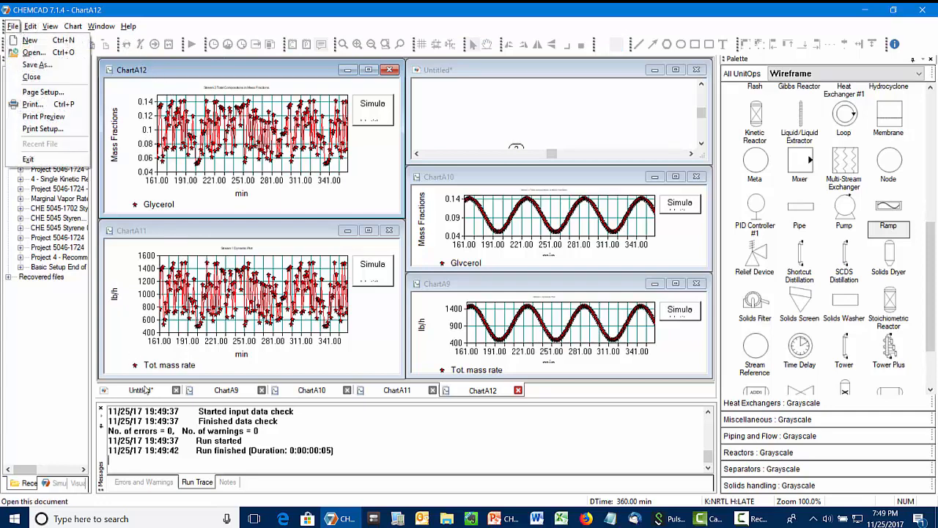
pyautogui.click(143, 389)
pyautogui.click(329, 27)
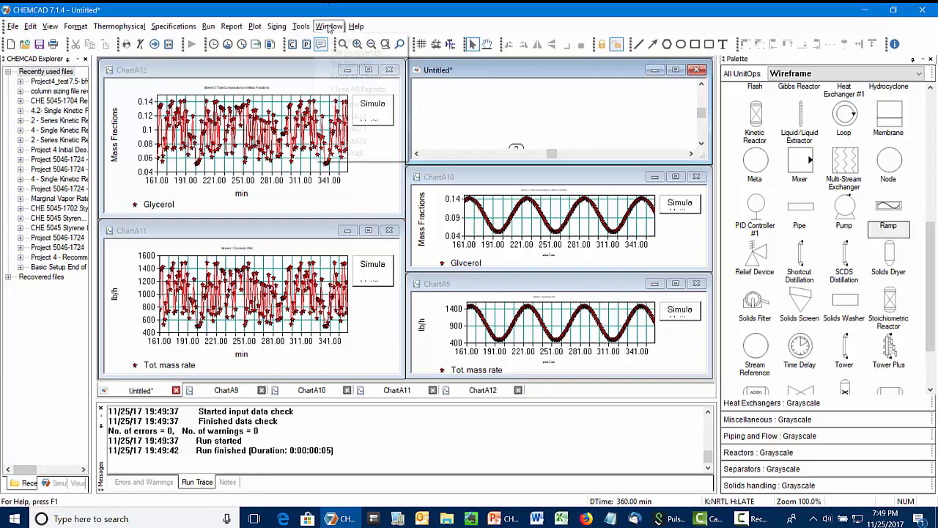
pyautogui.click(338, 77)
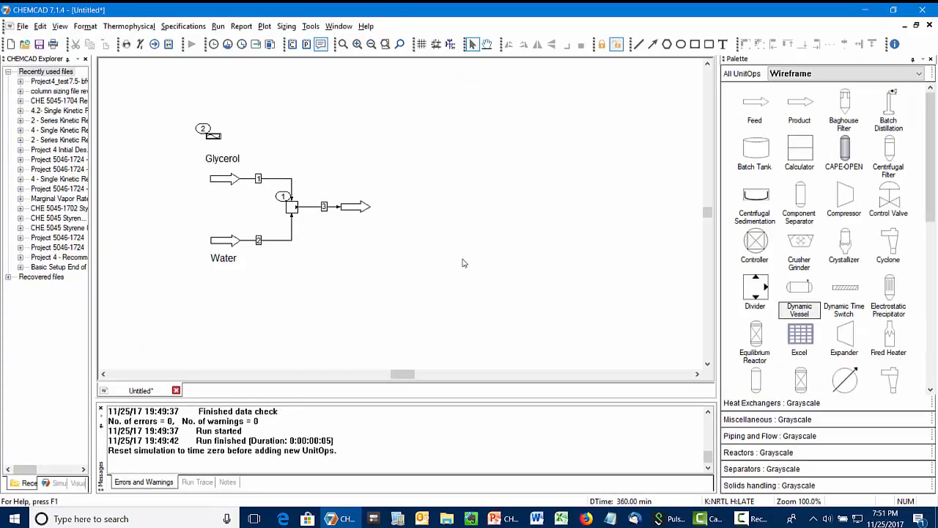
# Reset the simulation to time zero and place a Dynamic Vessel #6 directly after the product arrow of stream 3
pyautogui.click(228, 44)
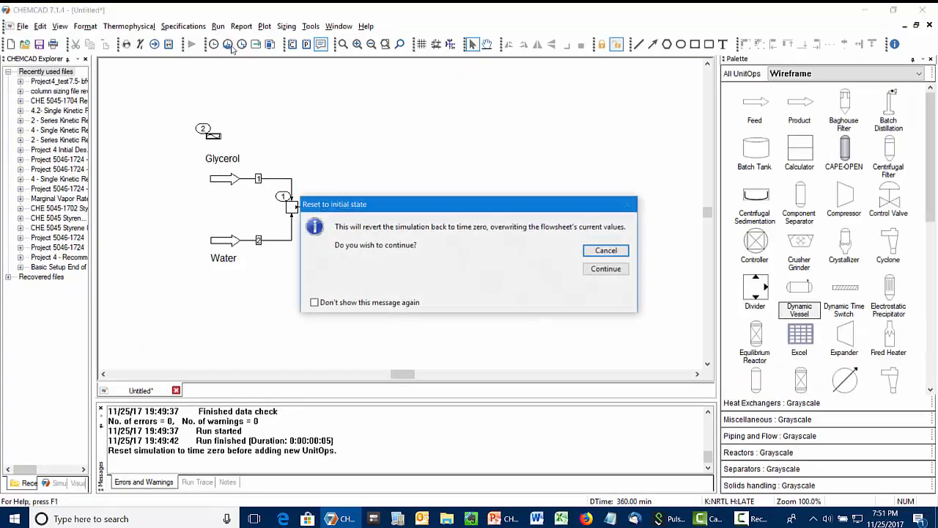
pyautogui.click(597, 269)
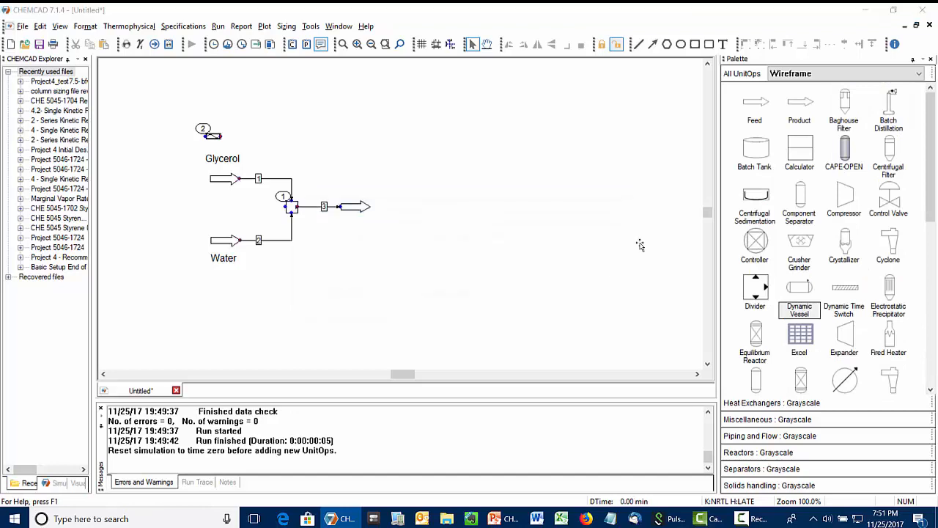
pyautogui.click(800, 290)
pyautogui.click(799, 403)
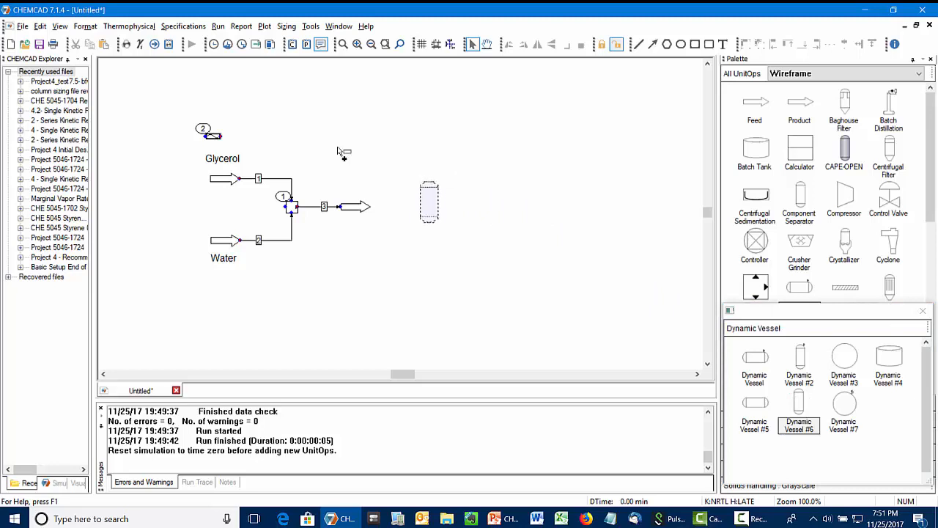
pyautogui.click(421, 181)
pyautogui.moveTo(427, 196); pyautogui.dragTo(378, 206)
pyautogui.click(438, 212)
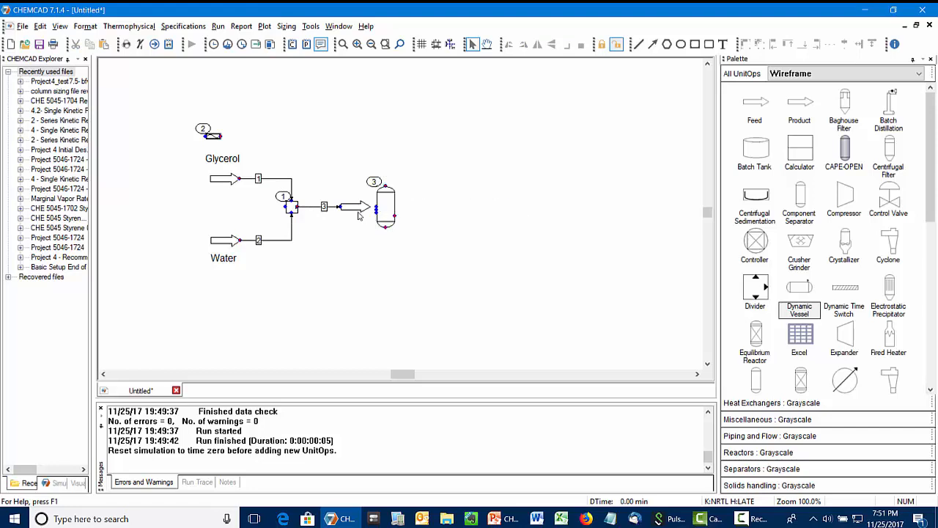
# Move the product arrow beyond the dynamic vessel and reroute stream 3 in a straight line from the mixer to the vessel inlet
pyautogui.moveTo(356, 213); pyautogui.dragTo(475, 217)
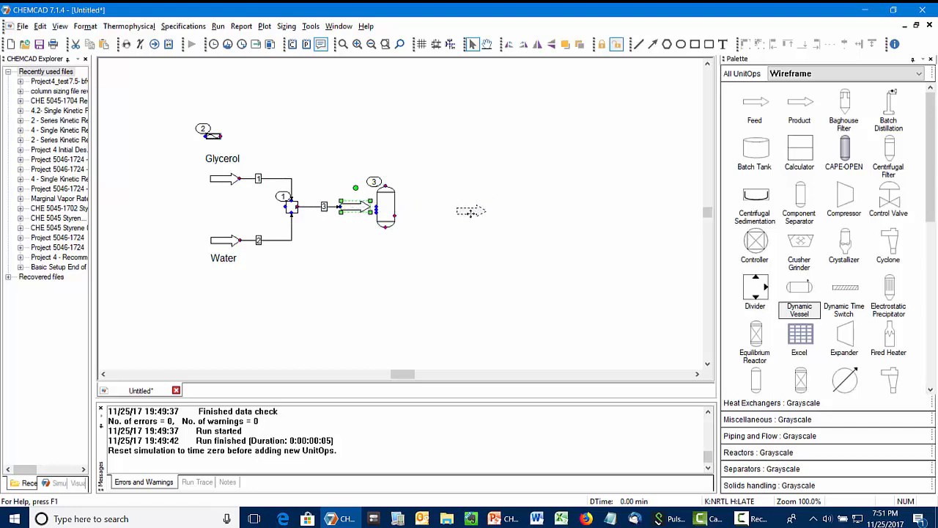
pyautogui.rightClick(363, 212)
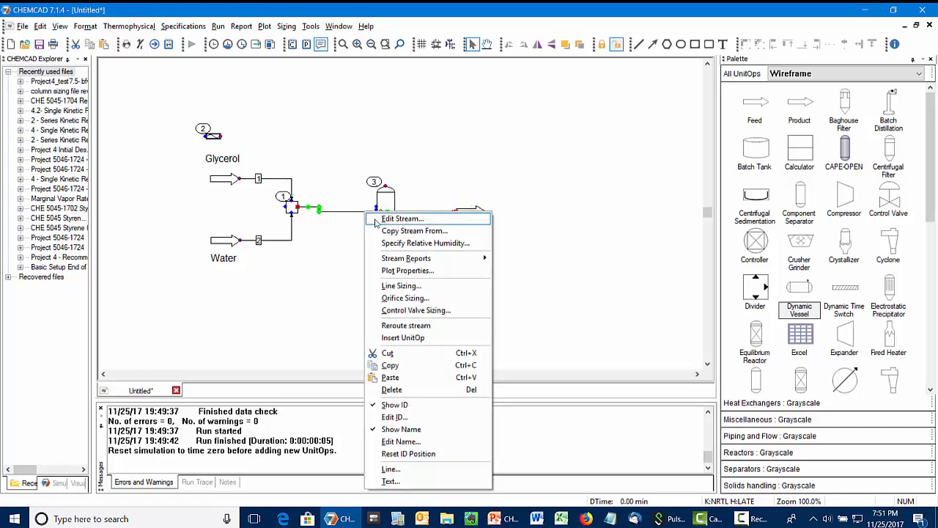
pyautogui.click(407, 324)
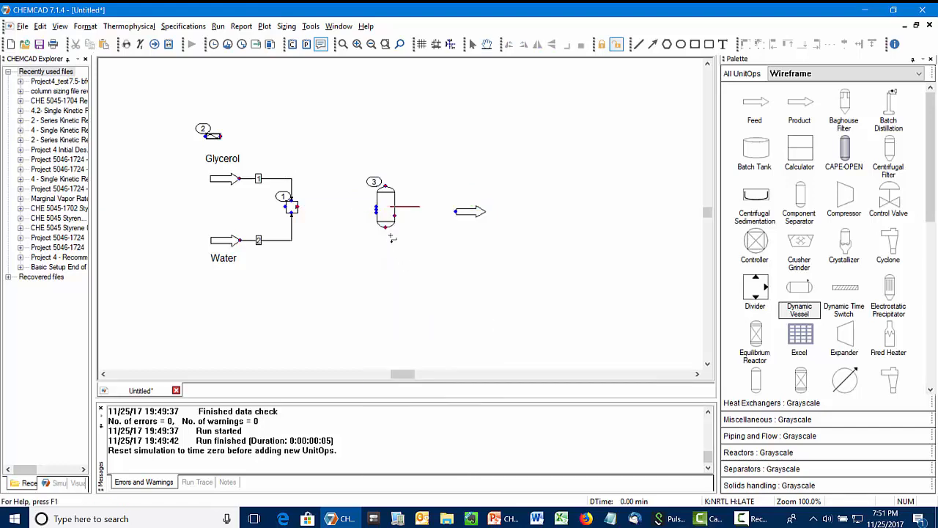
pyautogui.click(374, 213)
pyautogui.moveTo(385, 202); pyautogui.dragTo(392, 201)
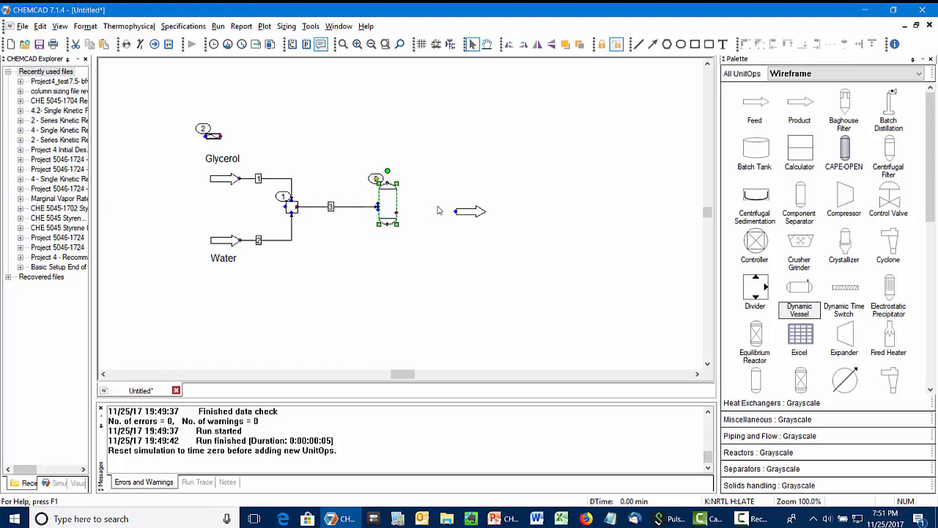
# Move the existing product arrow below and beyond the dynamic vessel, and place a second Product arrow above it
pyautogui.moveTo(483, 213); pyautogui.dragTo(447, 244)
pyautogui.click(800, 102)
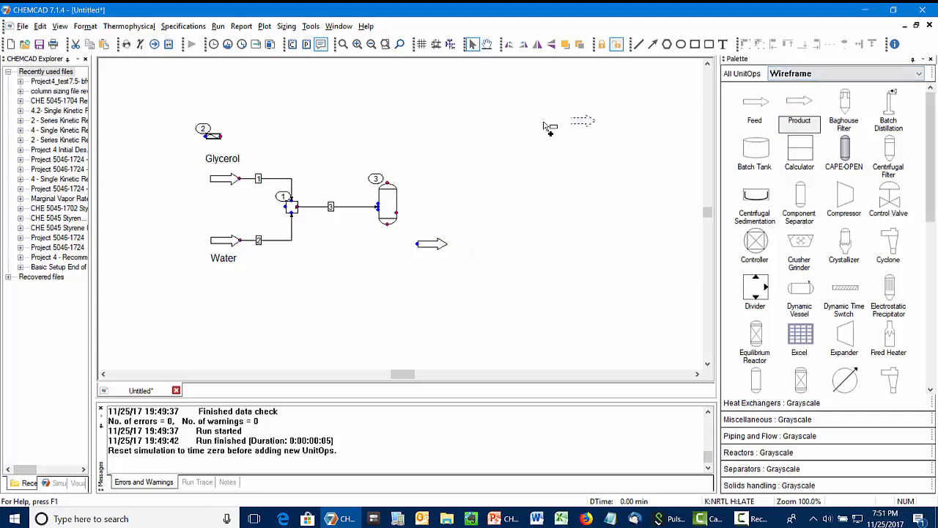
pyautogui.click(428, 160)
# Connect the vessel's bottom outlet to the lower product arrow and its top outlet to the upper product arrow
pyautogui.click(387, 224)
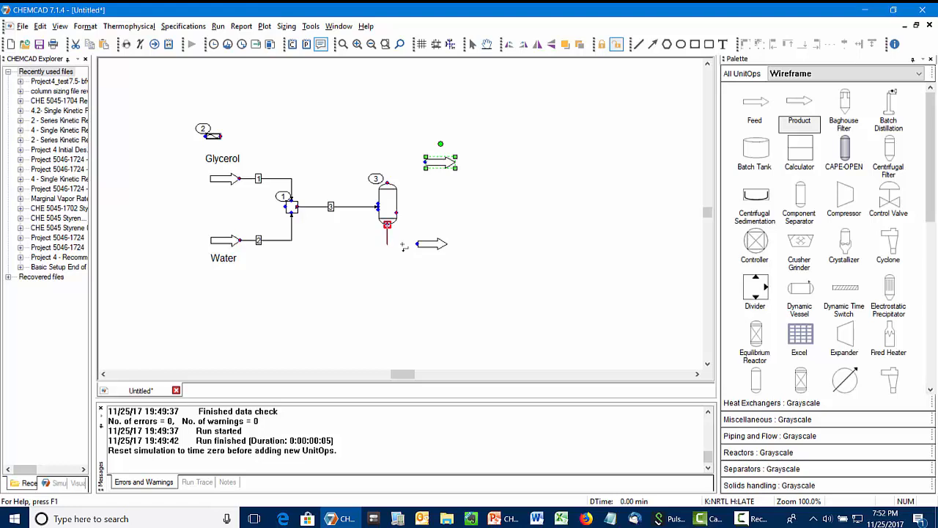
pyautogui.click(416, 244)
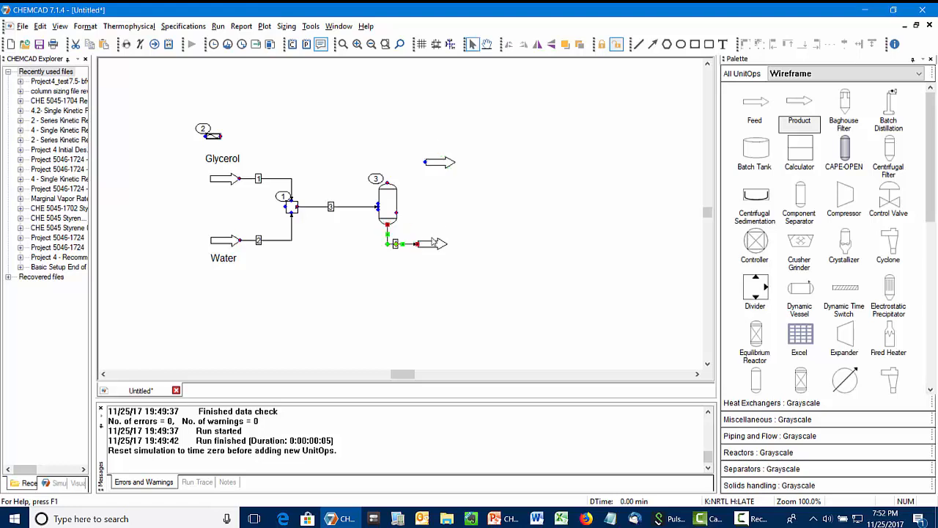
pyautogui.click(389, 184)
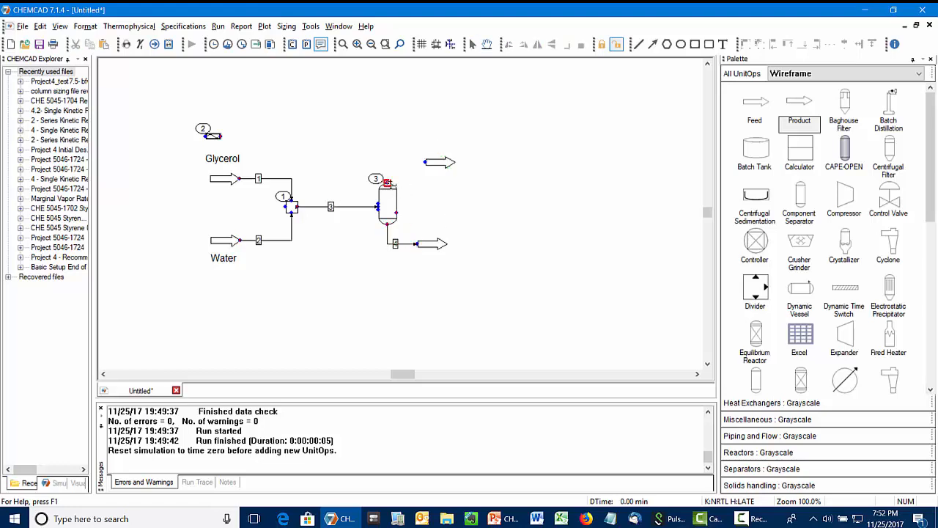
pyautogui.click(425, 162)
pyautogui.click(349, 144)
# Define the dynamic vessel's geometry with a 4 ft diameter, 12 ft cylinder height and Ellipsoidal head type
pyautogui.rightClick(389, 202)
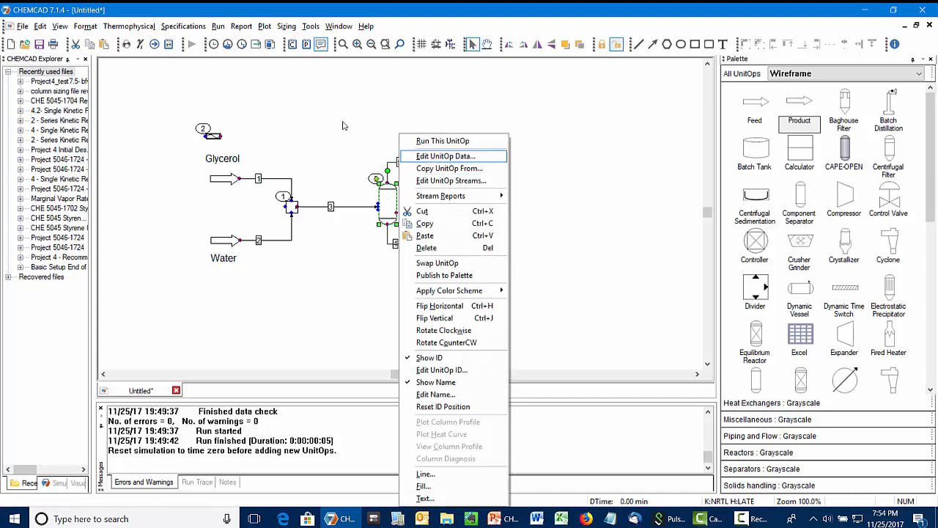
pyautogui.click(431, 156)
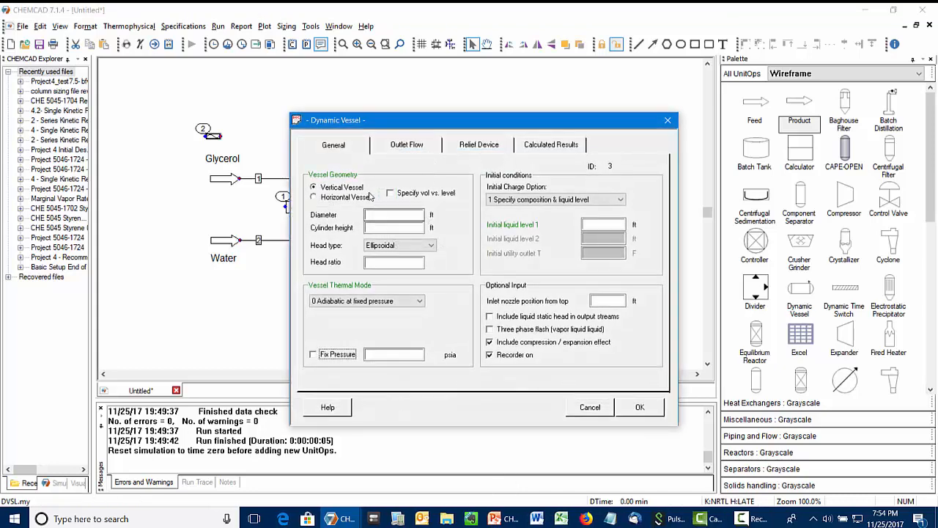
pyautogui.click(381, 214)
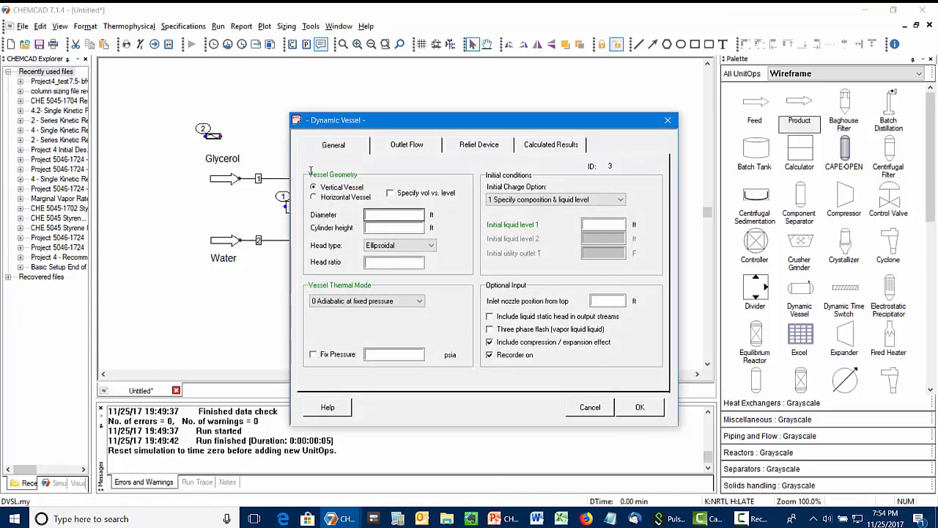
pyautogui.write('4')
pyautogui.press('Tab')
pyautogui.write('12')
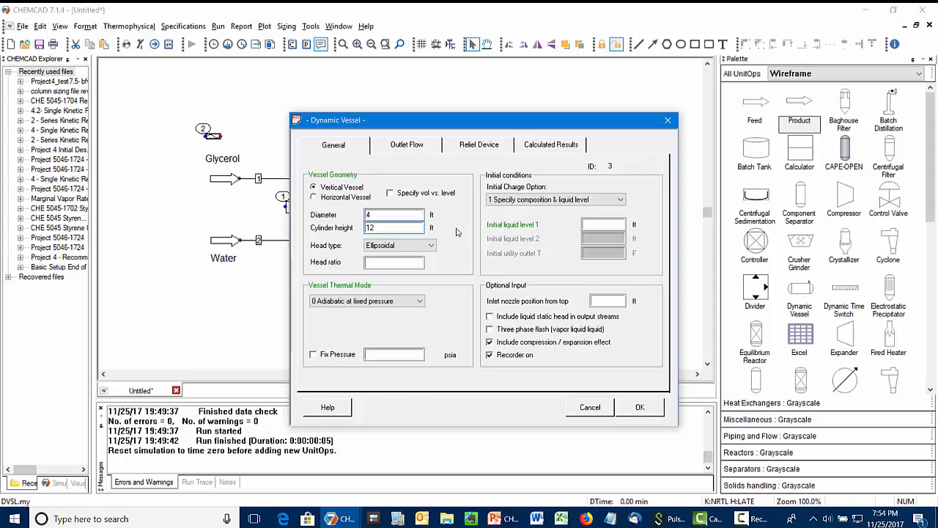
pyautogui.click(412, 249)
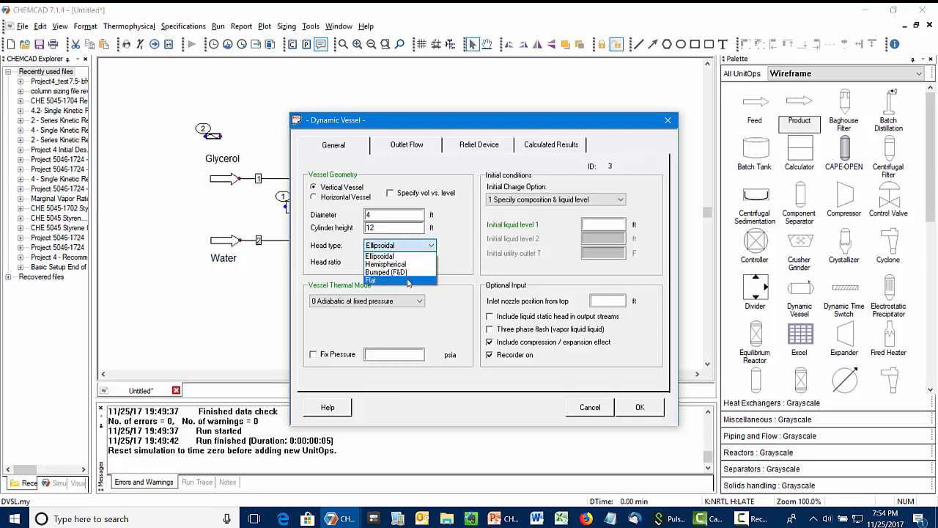
pyautogui.click(404, 255)
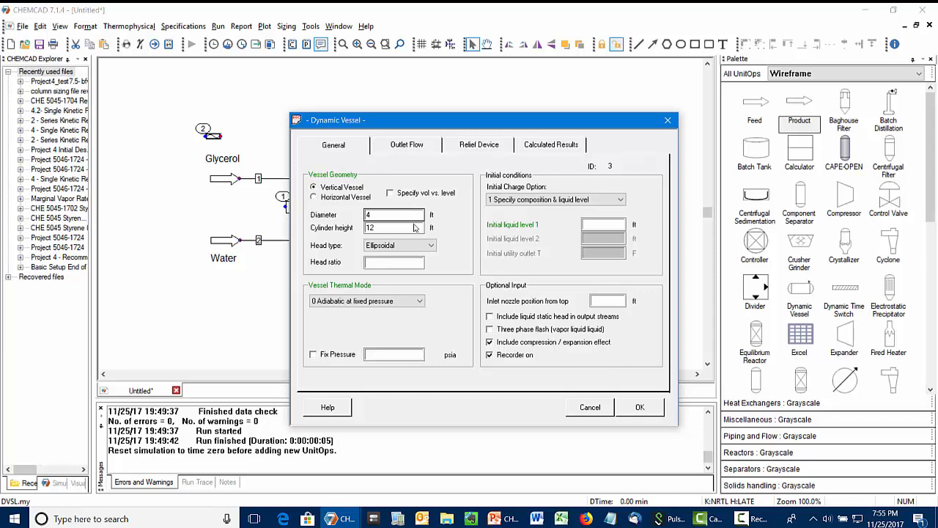
# Fix the vessel pressure at 65 psia and set the initial charge from outlet stream composition with initial liquid level 1 at 8 ft
pyautogui.press('Tab')
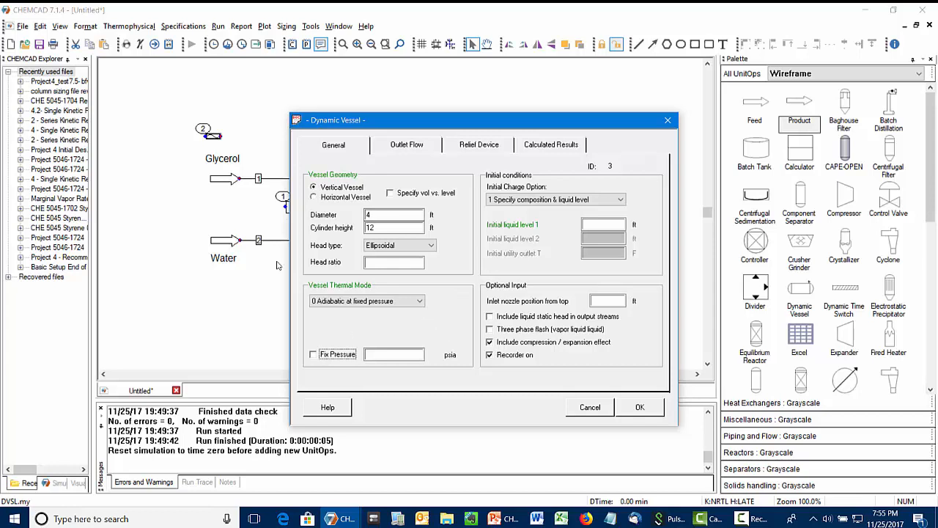
pyautogui.click(313, 354)
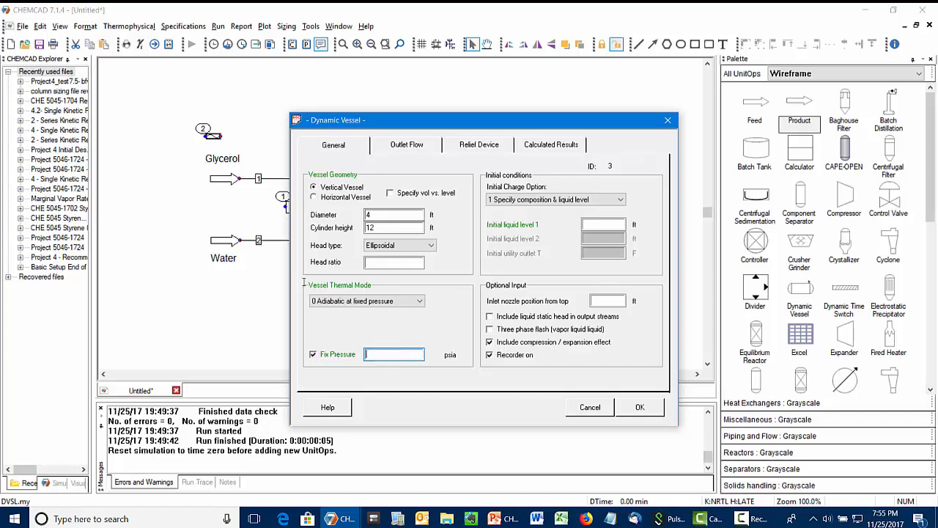
pyautogui.write('65')
pyautogui.press('Tab')
pyautogui.hotkey('alt', 'Down')
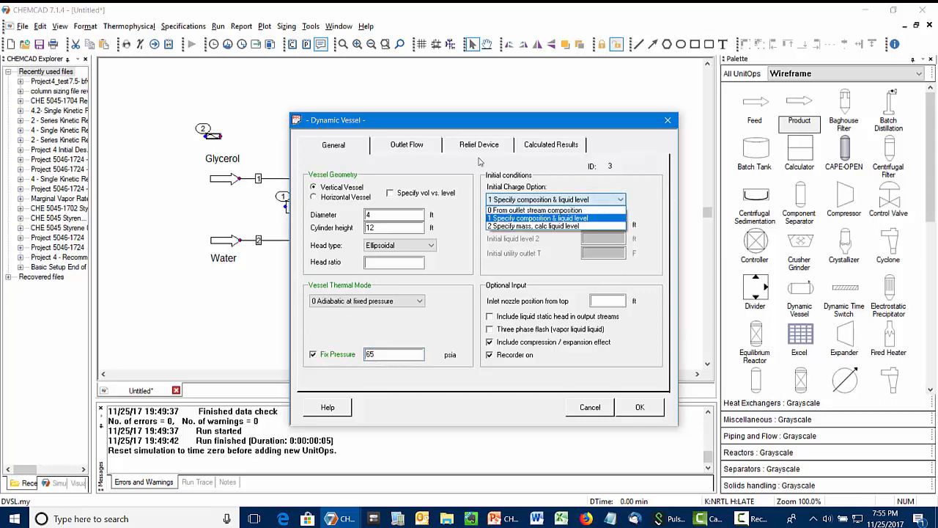
pyautogui.click(583, 211)
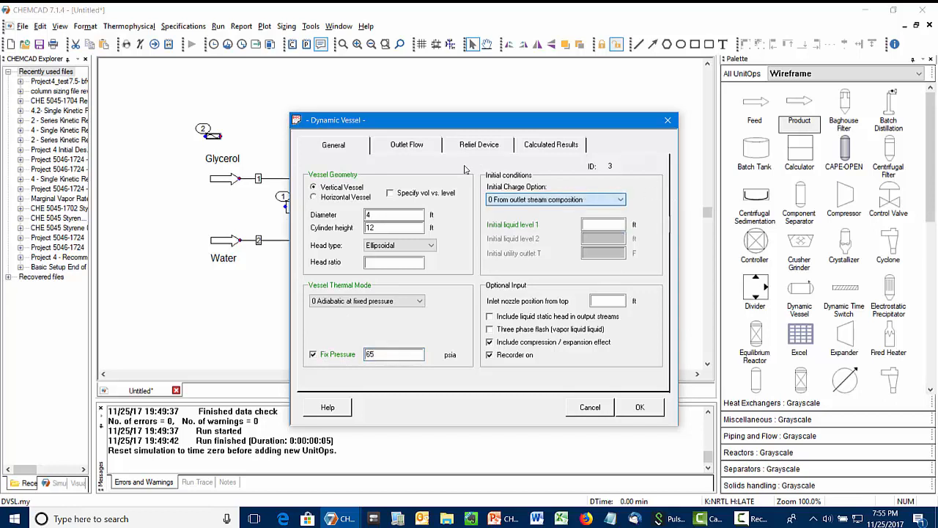
pyautogui.click(604, 224)
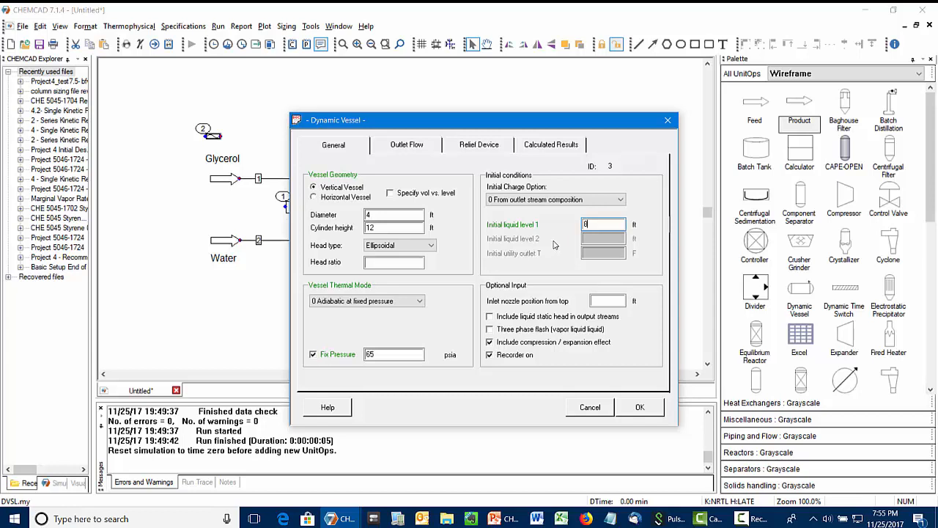
# Set the liquid outlet of stream 4 to Constant level mode with liquid level 1 at 8 ft, and accept the vessel data
pyautogui.click(418, 148)
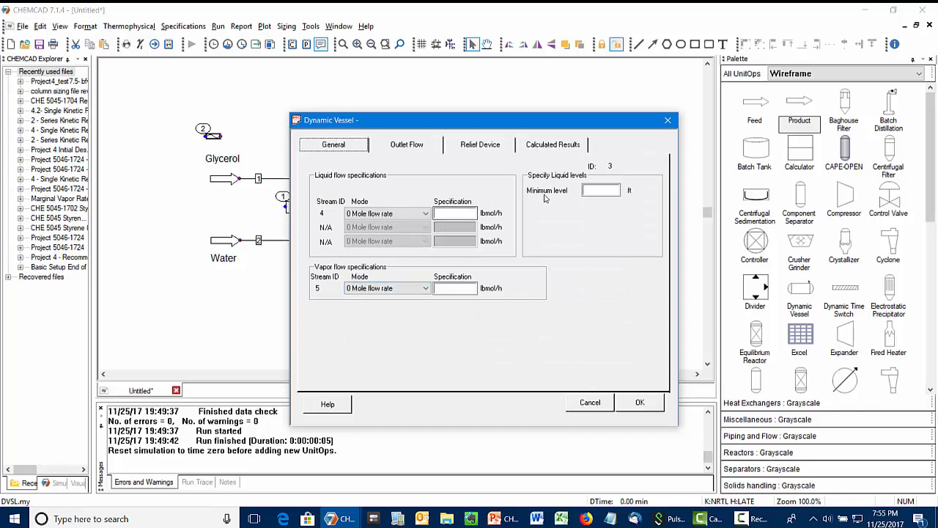
pyautogui.click(387, 213)
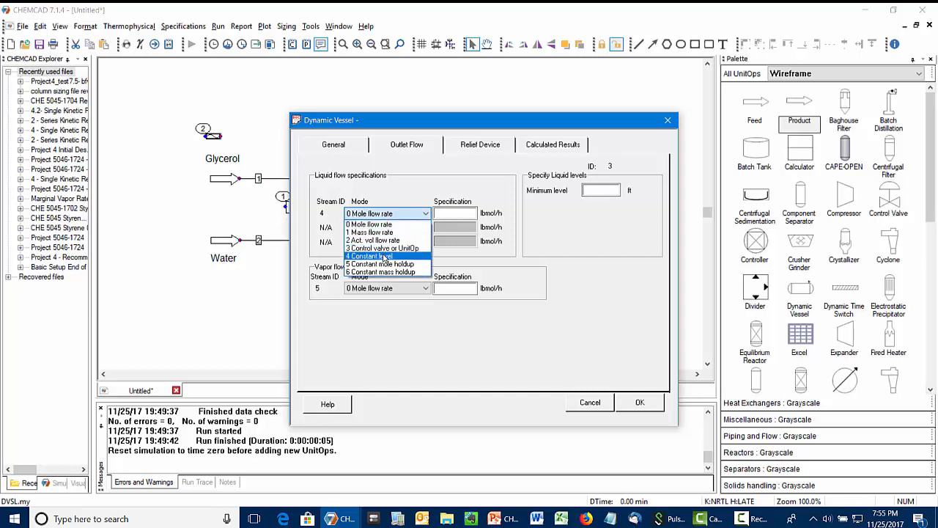
pyautogui.click(384, 256)
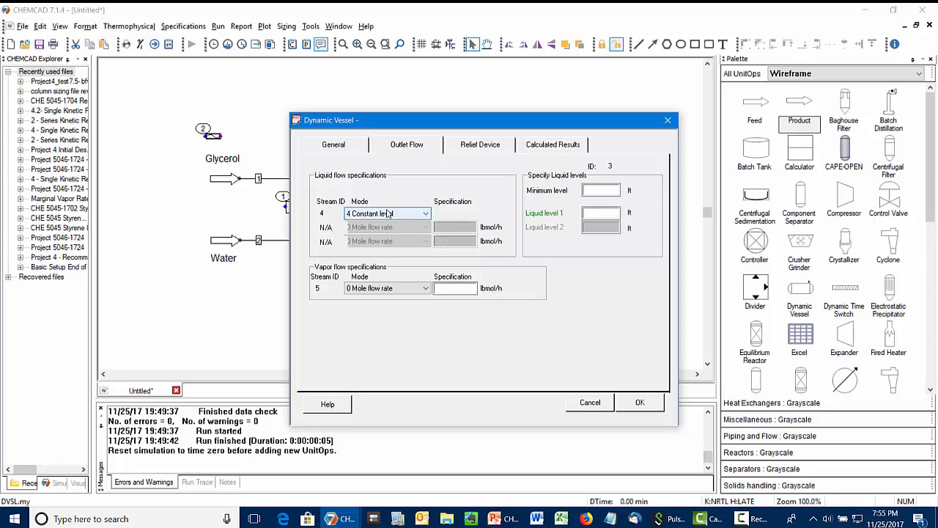
pyautogui.click(593, 212)
pyautogui.click(600, 211)
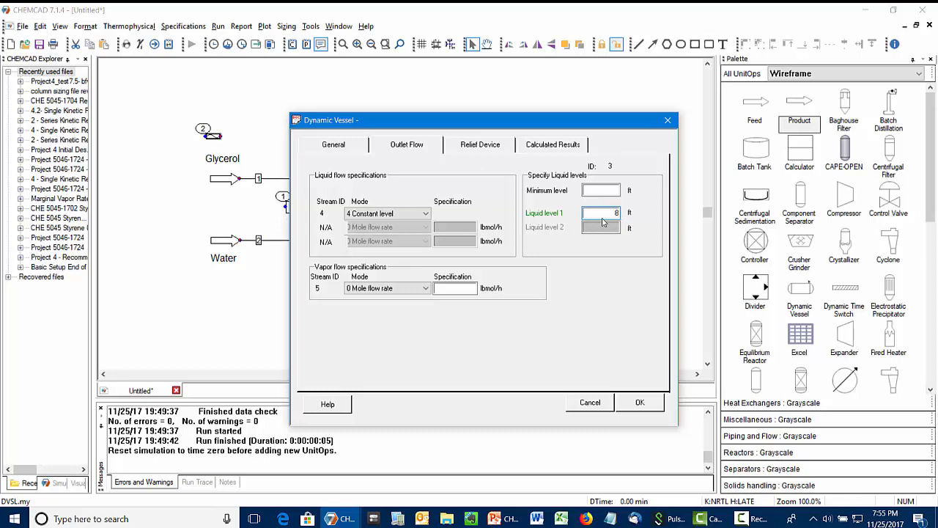
pyautogui.click(640, 403)
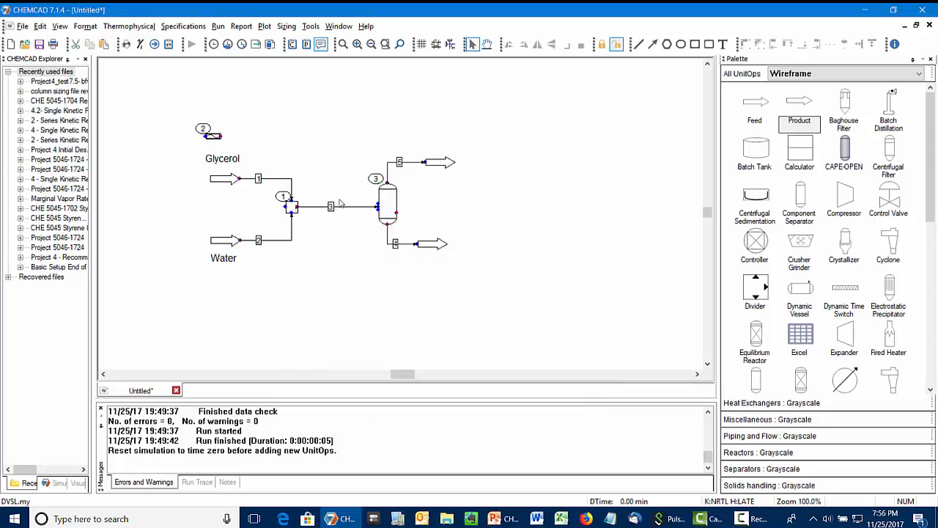
# Edit ramp unit 2 to use the table of times and values for the glycerol feed instead of the random disturbance
pyautogui.click(220, 137)
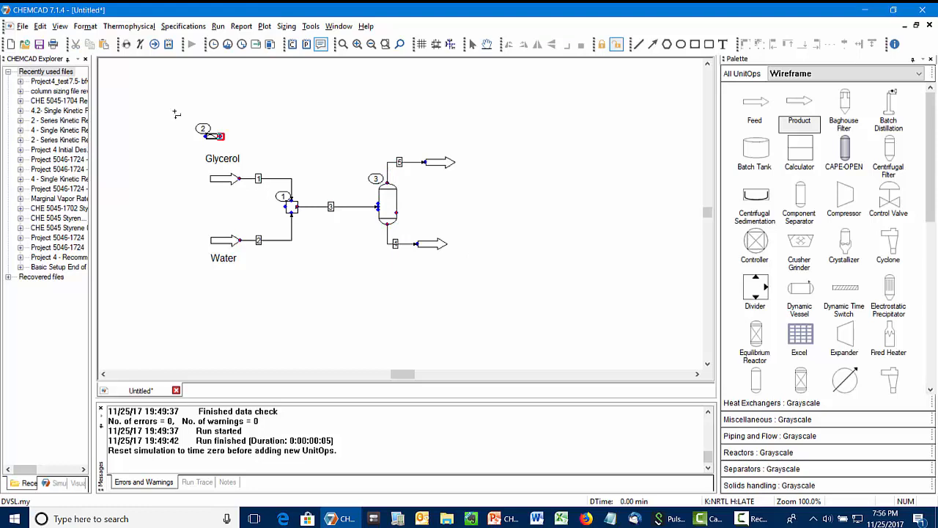
pyautogui.press('Escape')
pyautogui.rightClick(212, 137)
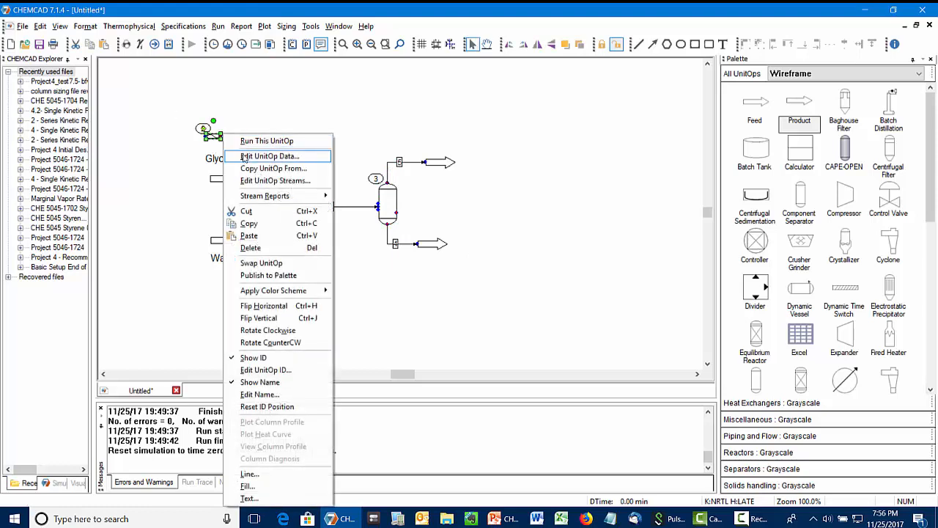
pyautogui.click(244, 156)
pyautogui.click(351, 205)
pyautogui.click(351, 214)
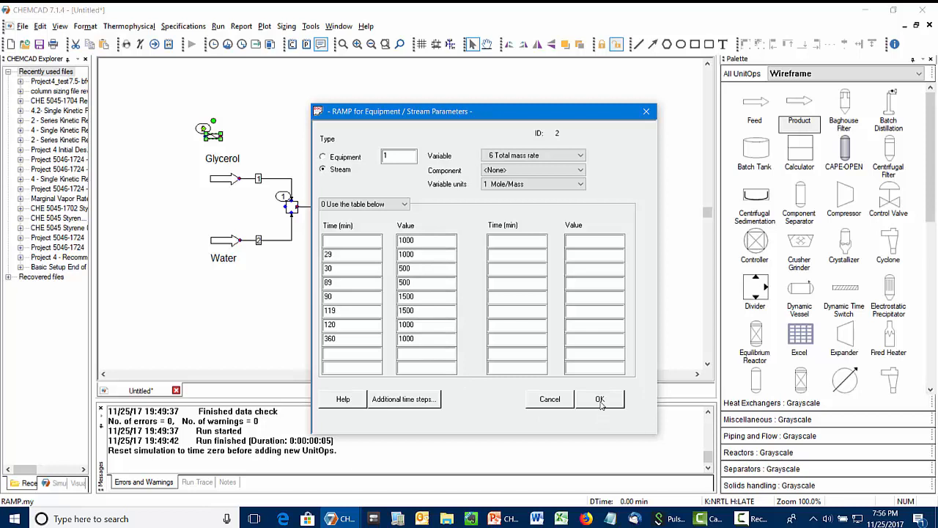
pyautogui.press('Return')
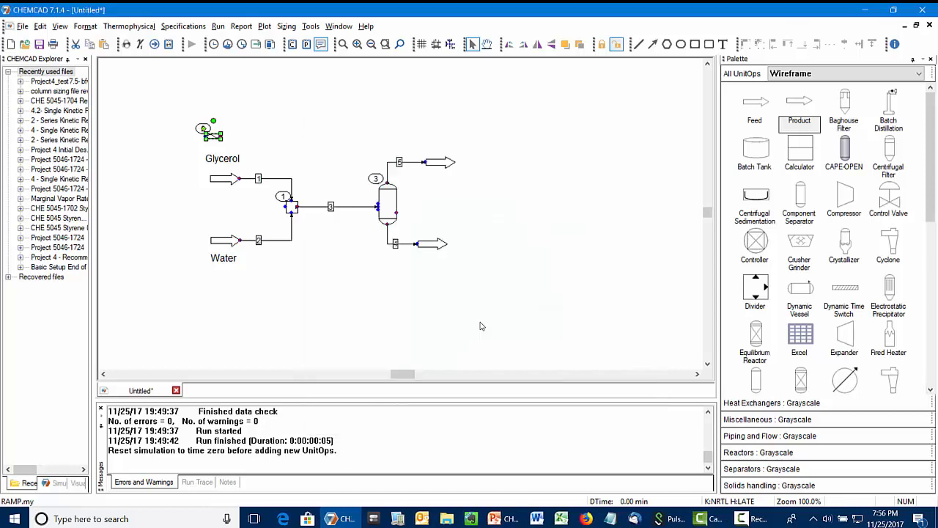
# Switch the simulation to steady state, run the flowsheet, and check the vessel's liquid outlet stream 4
pyautogui.click(218, 26)
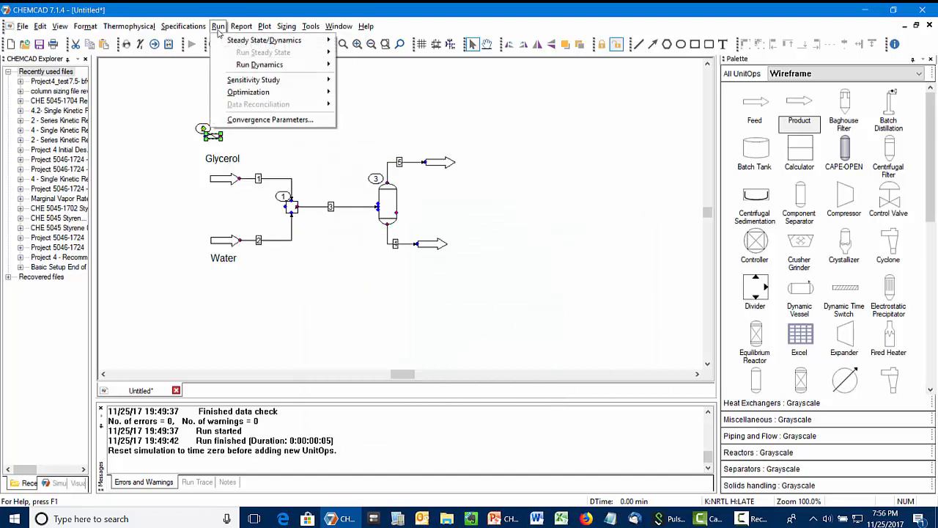
pyautogui.moveTo(278, 41)
pyautogui.click(346, 42)
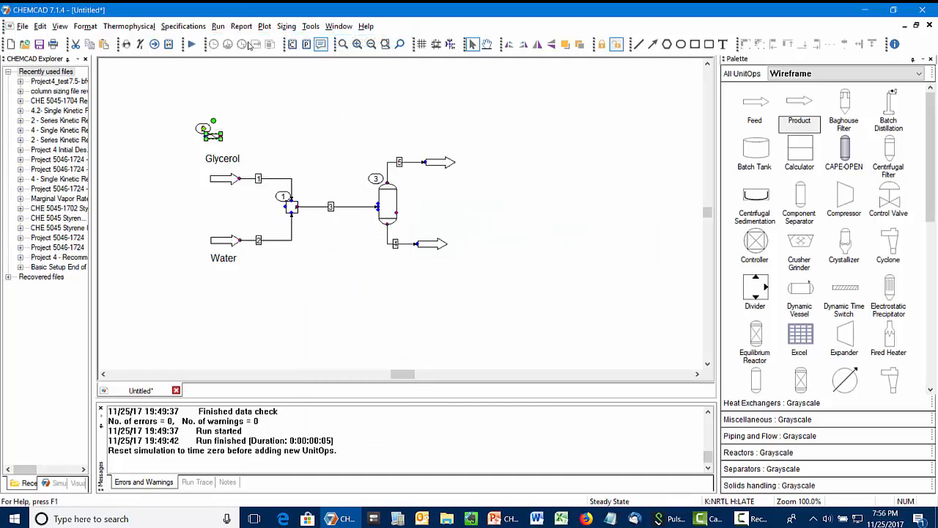
pyautogui.click(191, 46)
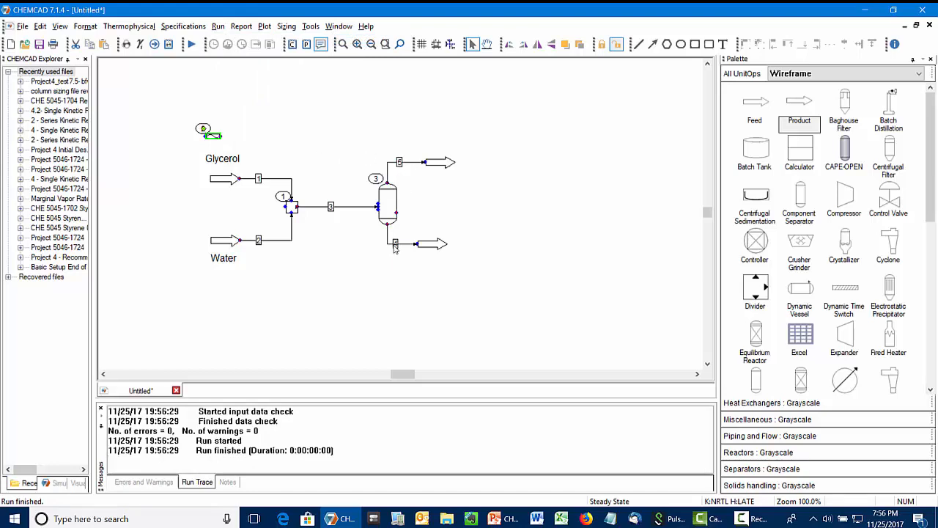
pyautogui.moveTo(393, 248)
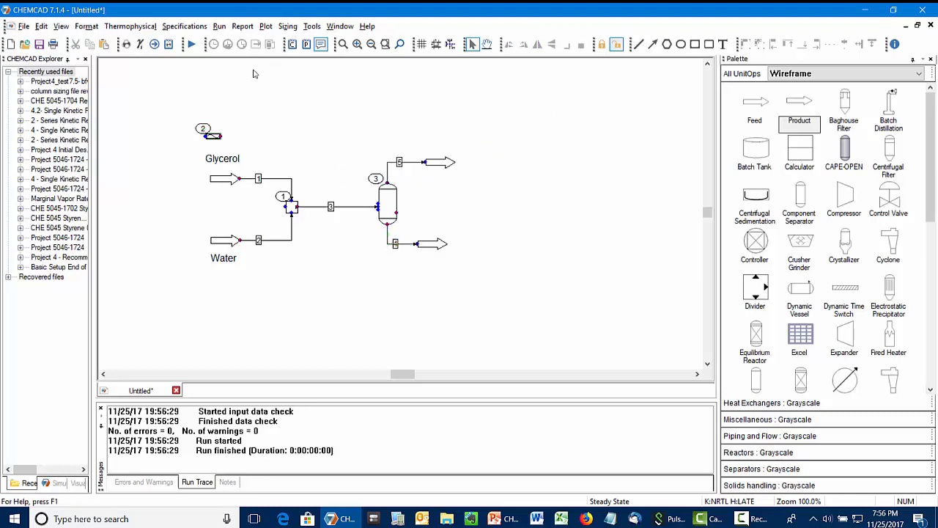
# Switch the simulation back to Dynamics mode and select the vessel's liquid outlet stream 4
pyautogui.click(219, 27)
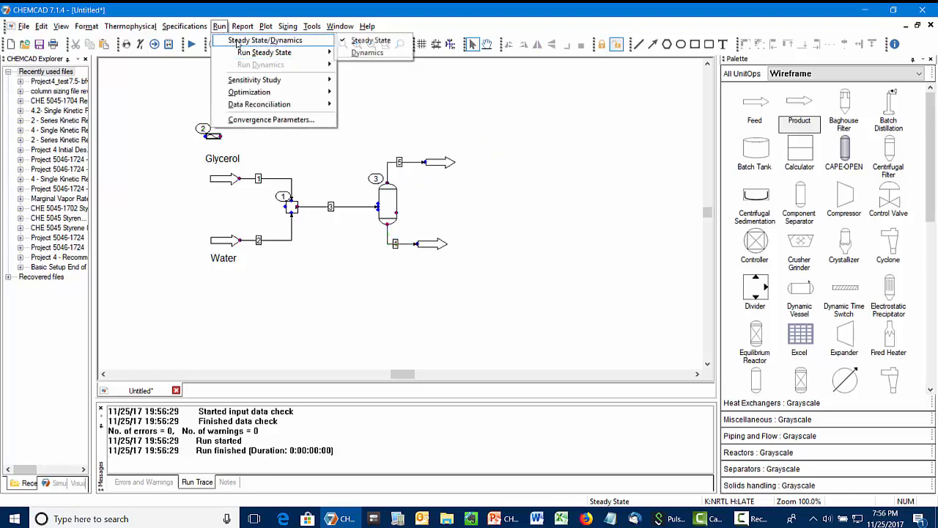
pyautogui.click(372, 54)
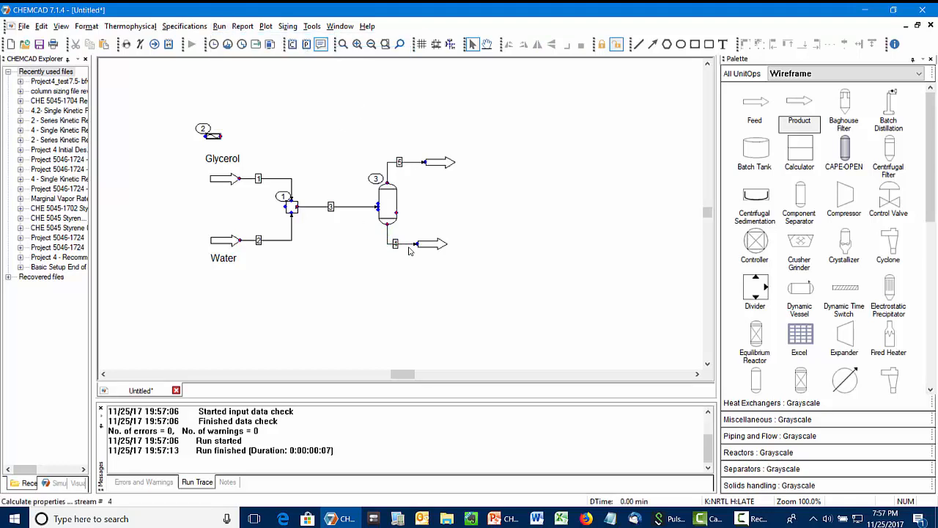
pyautogui.moveTo(408, 250)
pyautogui.click(409, 248)
# Add stream 4 to the recorded streams of the dynamic run with its run-time plot enabled, and accept the list
pyautogui.click(219, 26)
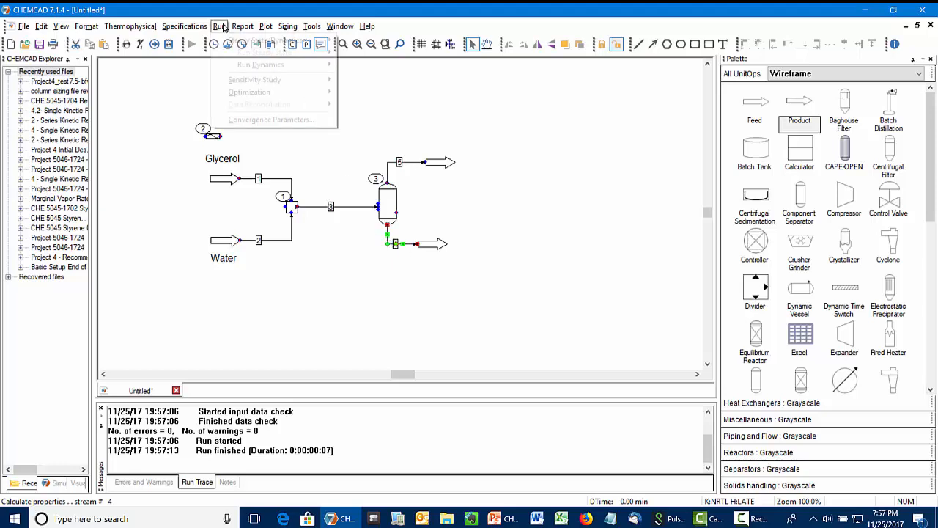
pyautogui.moveTo(260, 64)
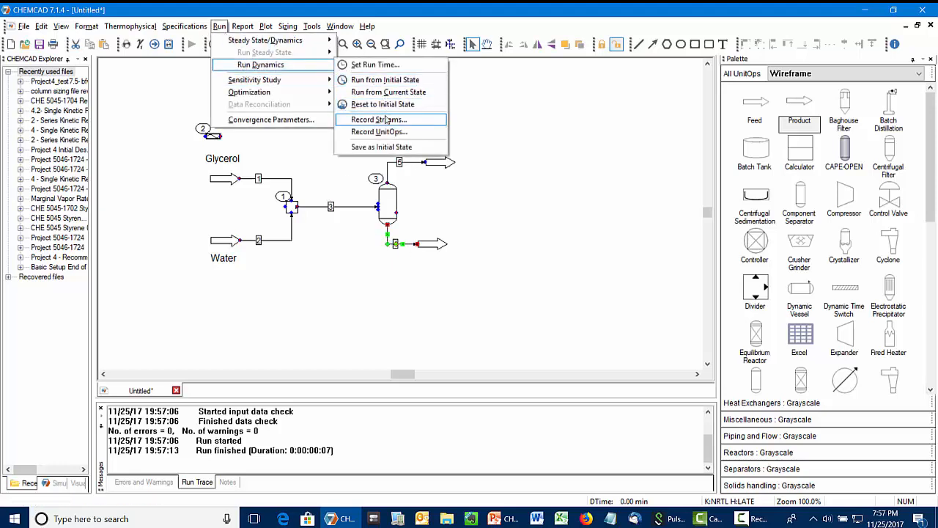
pyautogui.click(378, 118)
pyautogui.click(354, 247)
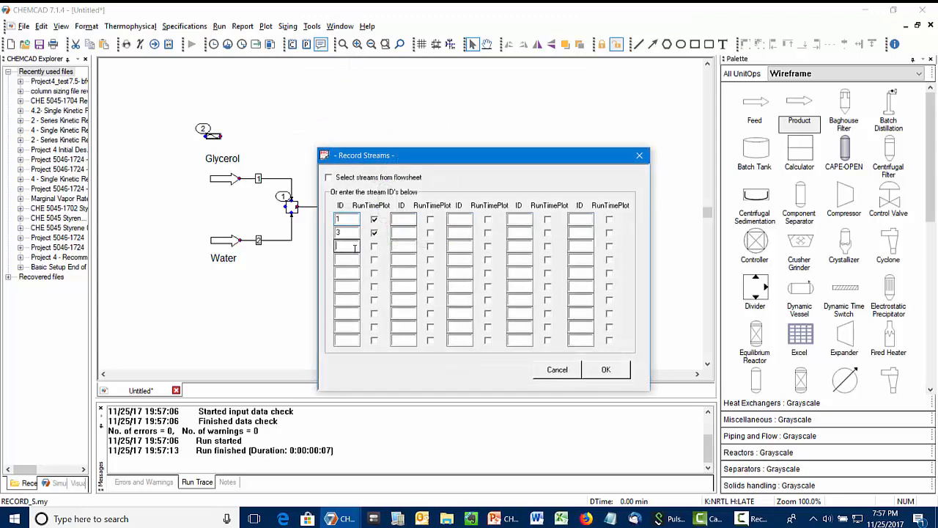
pyautogui.write('4')
pyautogui.click(374, 248)
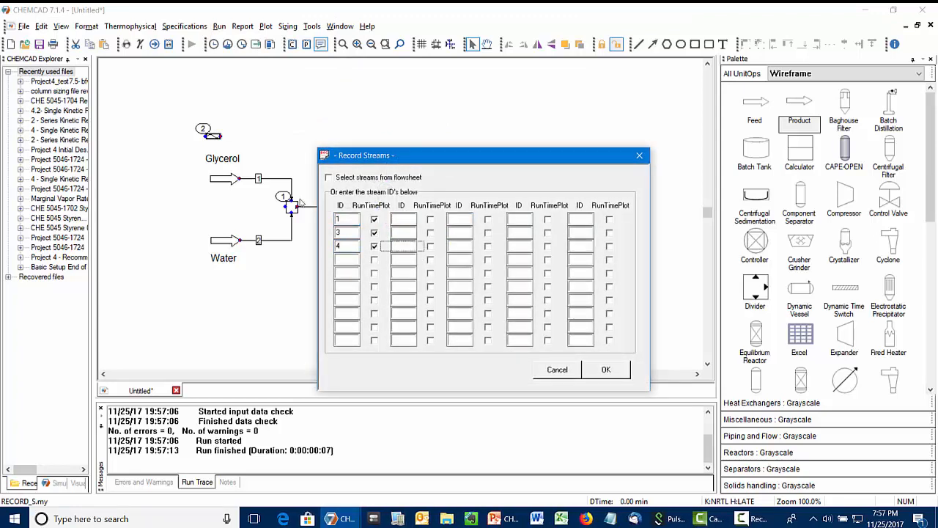
pyautogui.click(605, 367)
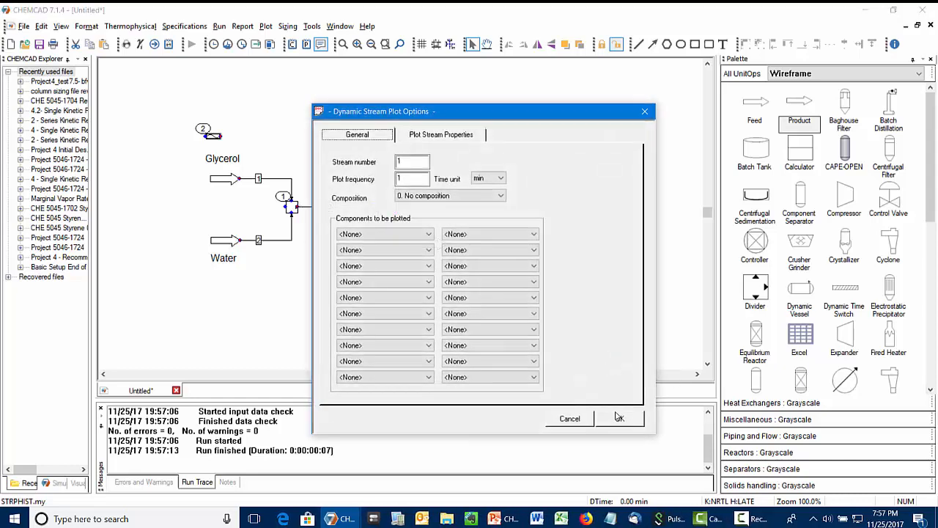
# Accept the preceding run-time plot settings and configure stream 4's plot to show glycerol in mass fractions
pyautogui.click(618, 416)
pyautogui.click(619, 419)
pyautogui.click(484, 195)
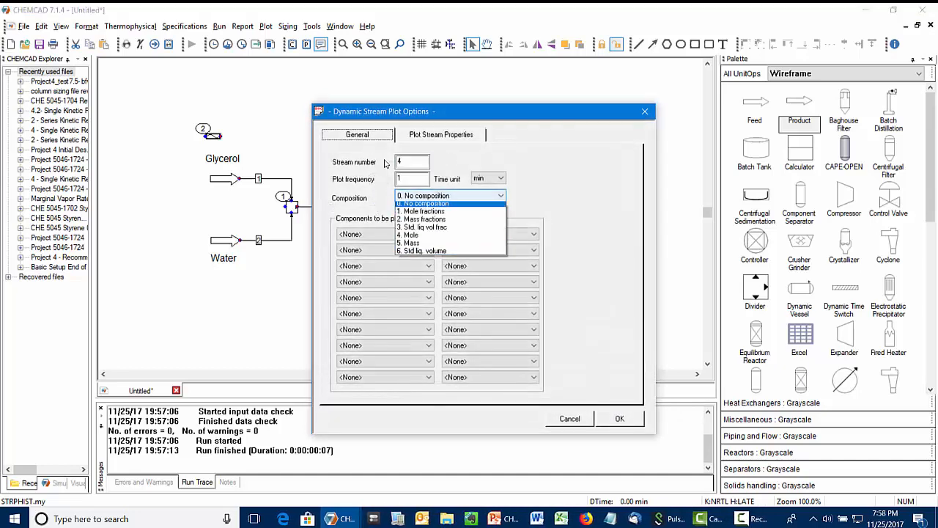
pyautogui.click(353, 183)
pyautogui.press('Down')
pyautogui.press('Down')
pyautogui.click(382, 235)
pyautogui.press('Return')
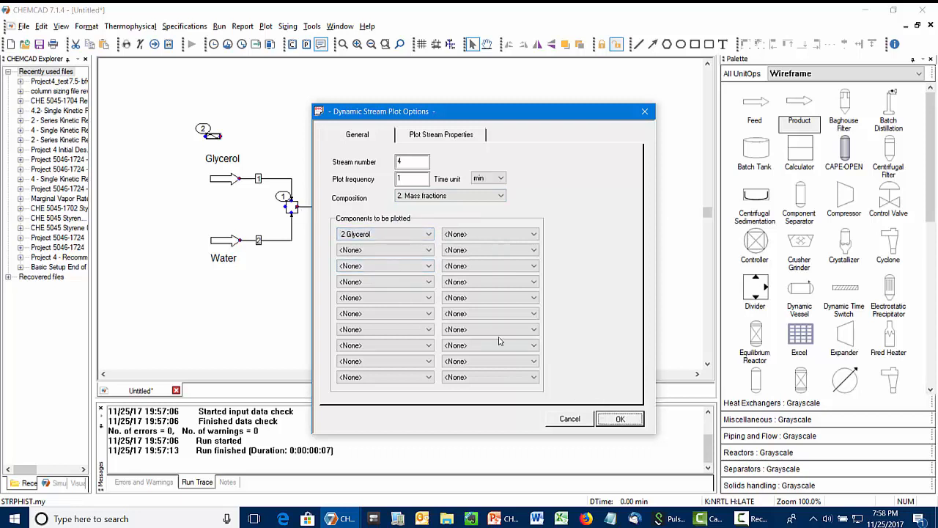
pyautogui.press('Return')
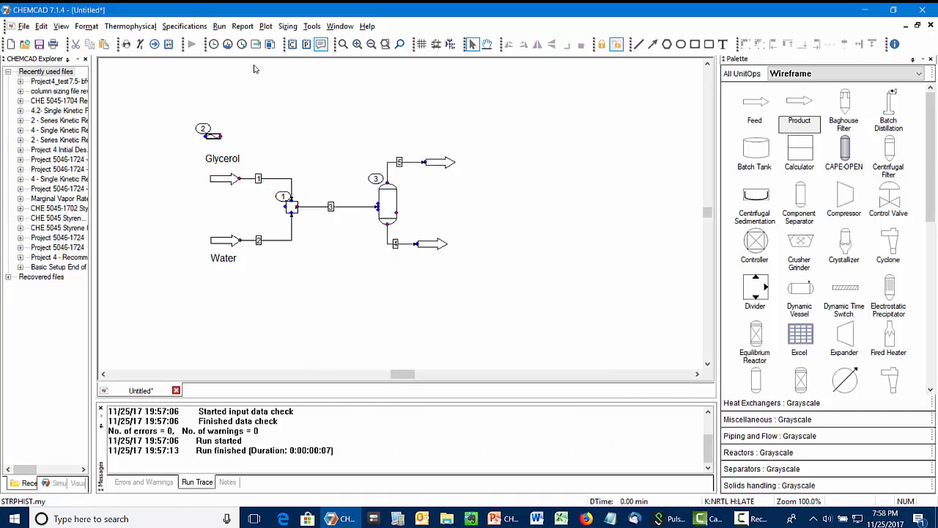
# Run the dynamic simulation and plot the glycerol mass fraction history of the vessel's liquid outlet stream 4
pyautogui.click(242, 45)
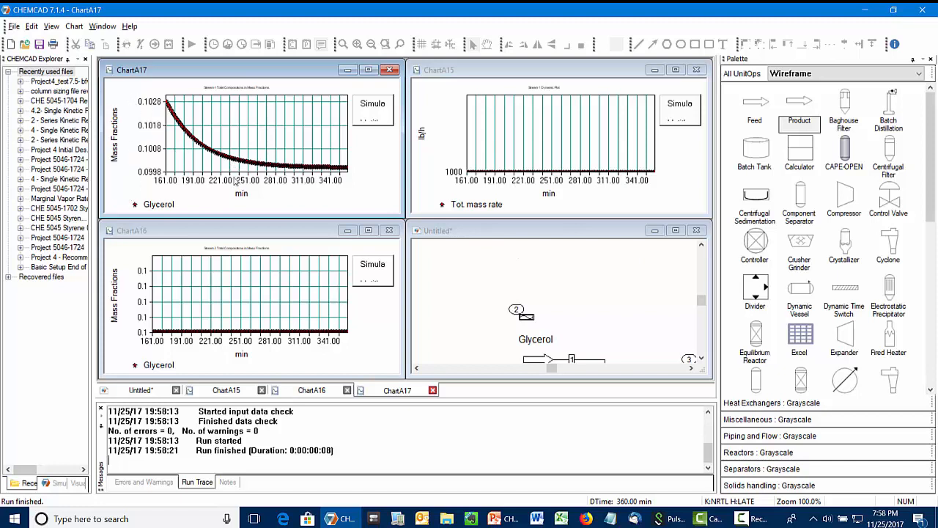
pyautogui.doubleClick(504, 232)
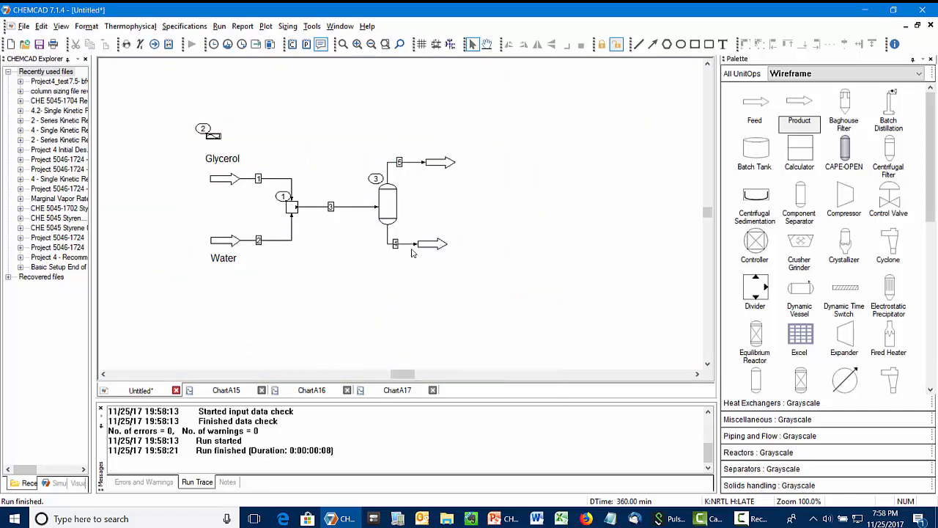
pyautogui.click(407, 245)
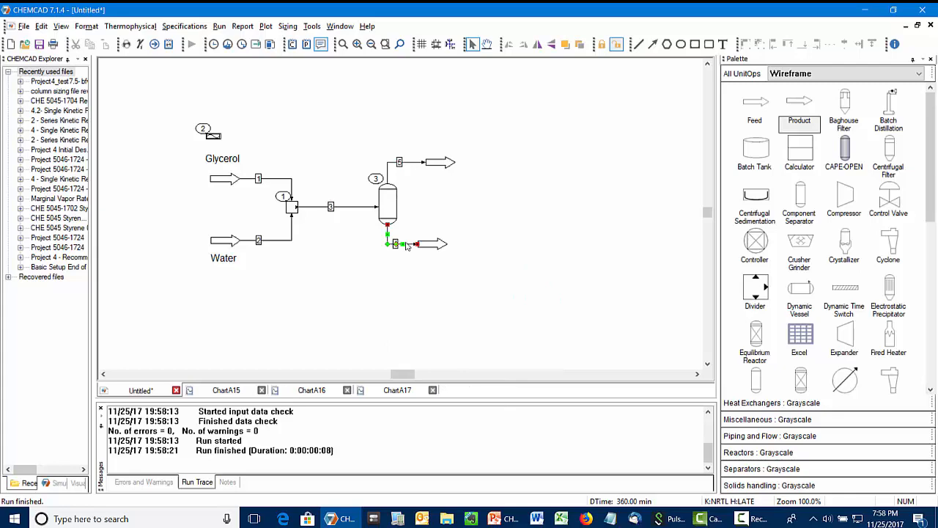
pyautogui.click(256, 45)
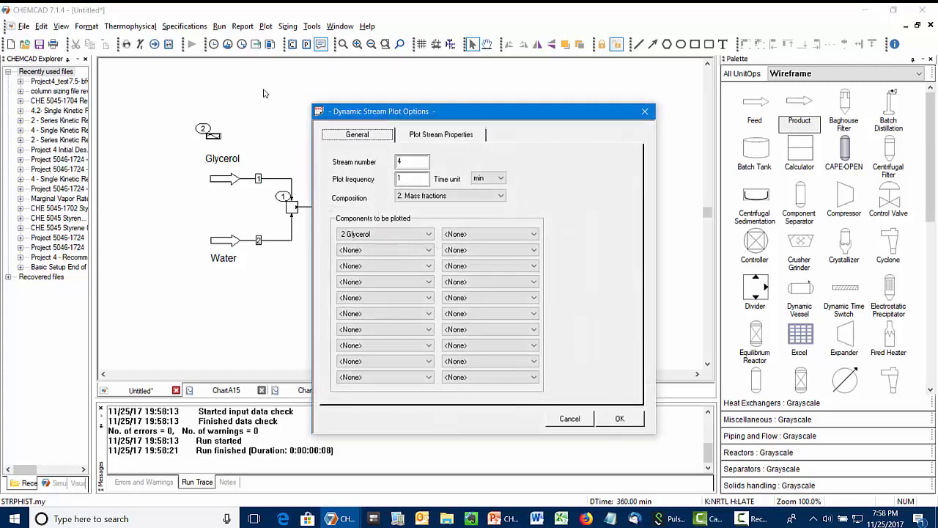
pyautogui.click(617, 418)
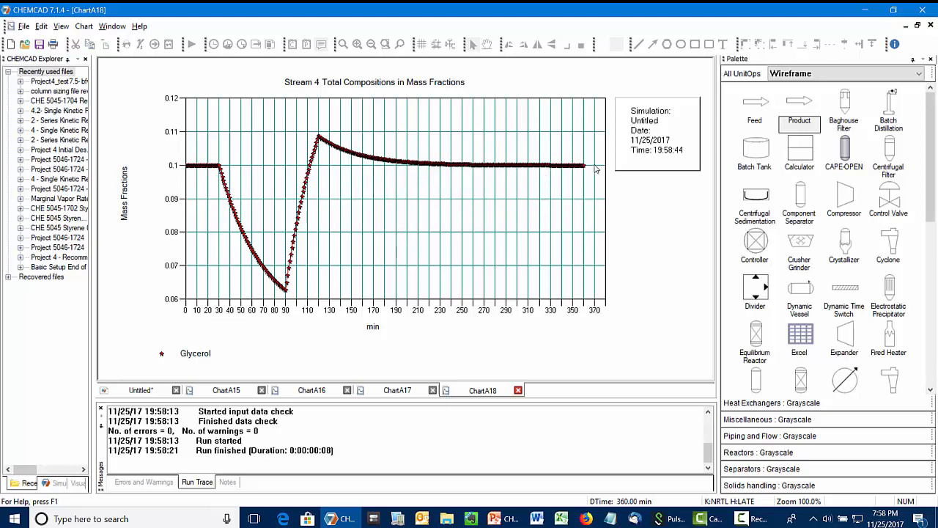
# Close the result charts and reset the dynamic simulation to its initial state at time zero
pyautogui.click(262, 391)
pyautogui.click(262, 390)
pyautogui.click(262, 391)
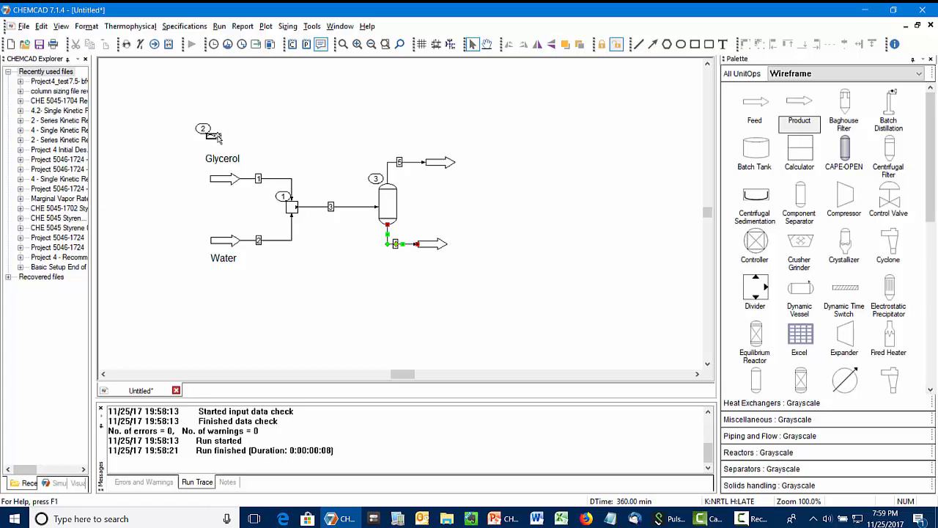
pyautogui.doubleClick(215, 137)
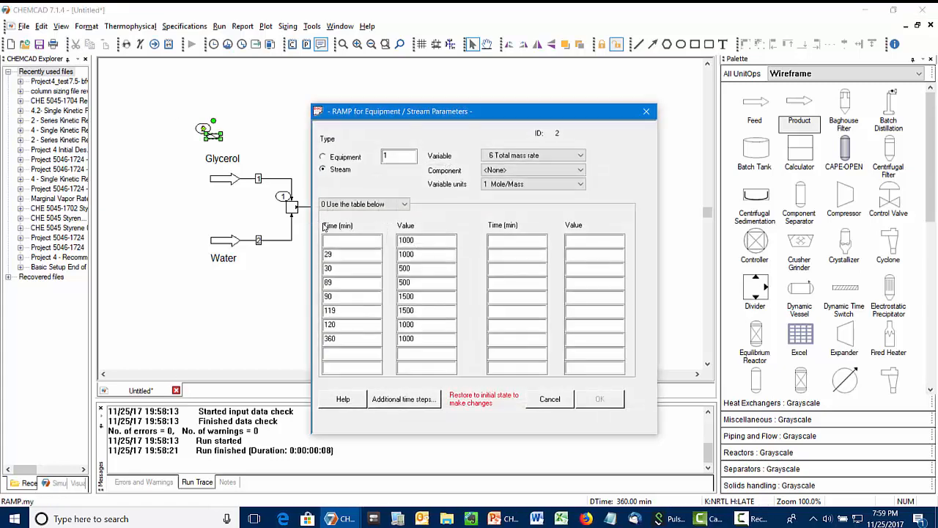
pyautogui.click(550, 399)
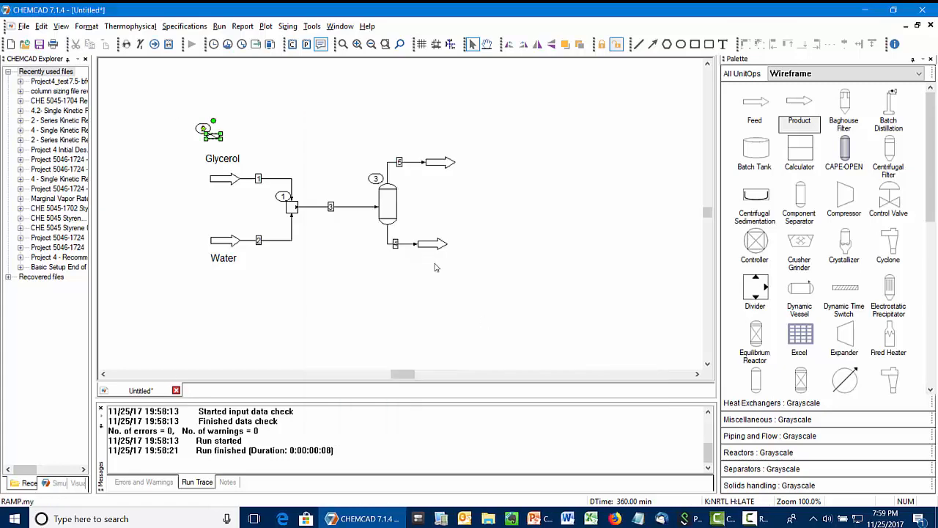
pyautogui.click(228, 45)
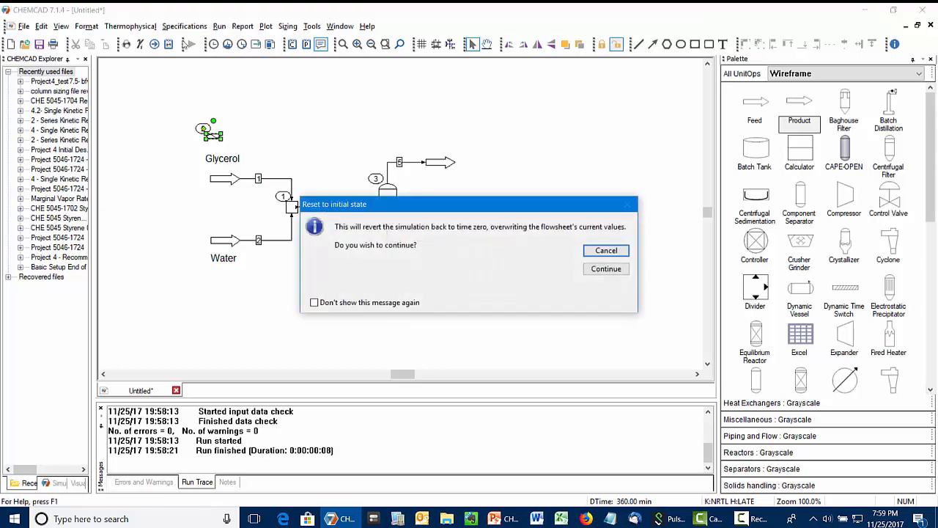
pyautogui.press('Tab')
pyautogui.click(595, 269)
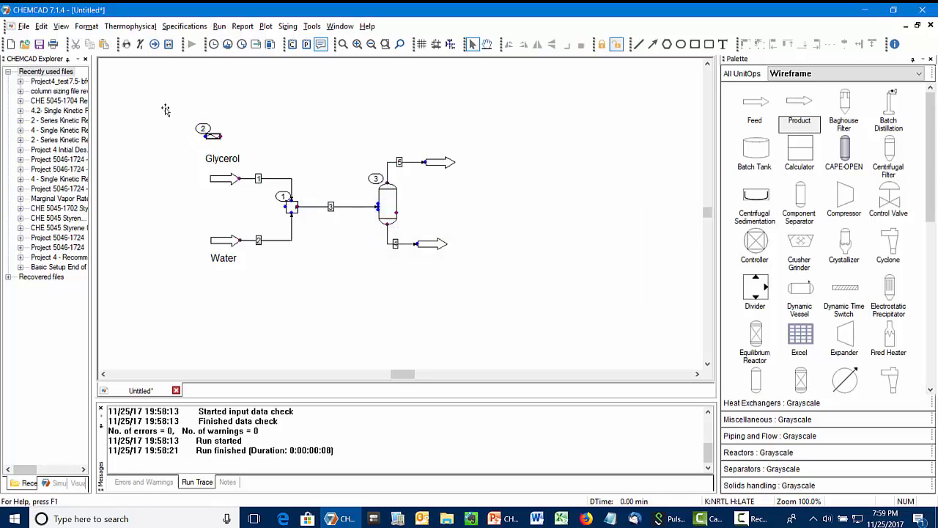
# In ramp unit 2's table, set the value at 30 minutes to 1500 and clear all values below it
pyautogui.rightClick(209, 132)
pyautogui.click(249, 156)
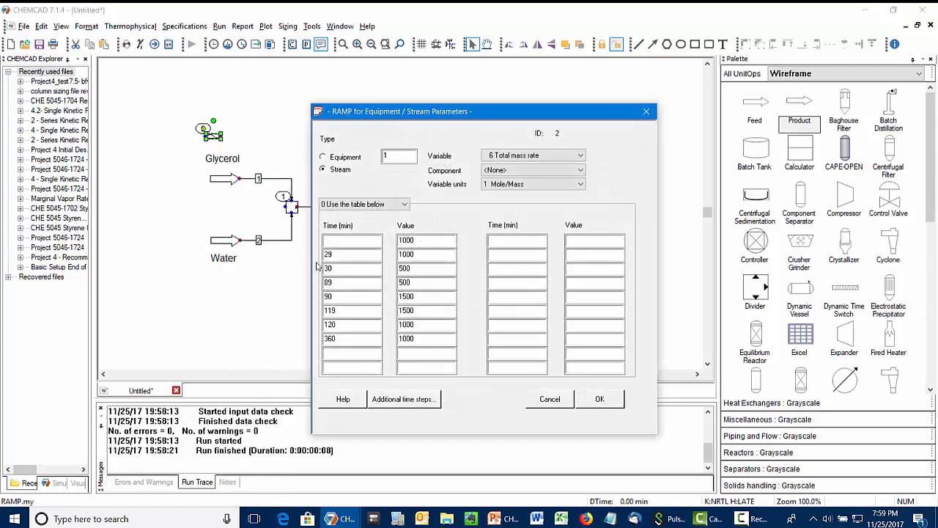
pyautogui.click(417, 268)
pyautogui.doubleClick(417, 268)
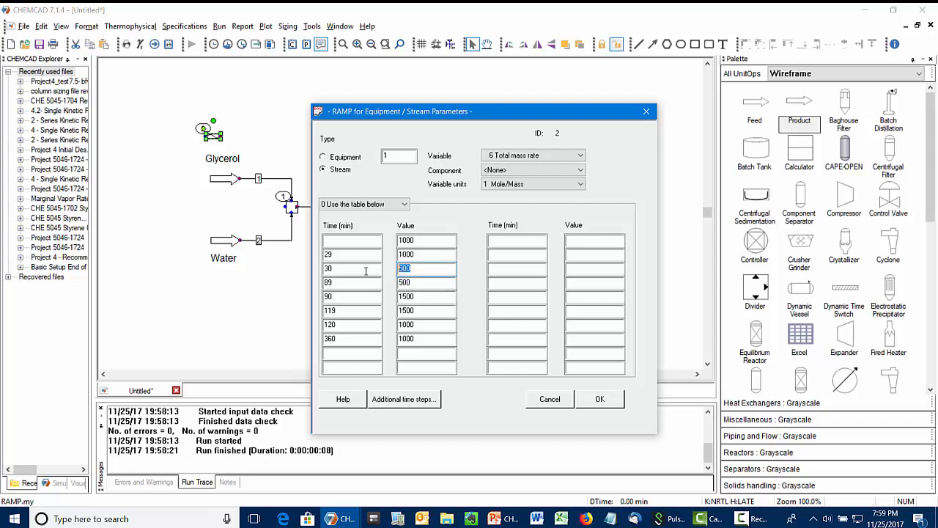
pyautogui.write('1500')
pyautogui.press('Tab')
pyautogui.press('Delete')
pyautogui.press('Tab')
pyautogui.press('Delete')
pyautogui.press('Tab')
pyautogui.press('Delete')
pyautogui.press('Tab')
pyautogui.press('Delete')
pyautogui.press('Tab')
pyautogui.press('Delete')
# Clear all the times after 30 minutes in the ramp table
pyautogui.moveTo(357, 341); pyautogui.dragTo(296, 329)
pyautogui.press('Delete')
pyautogui.press('Delete')
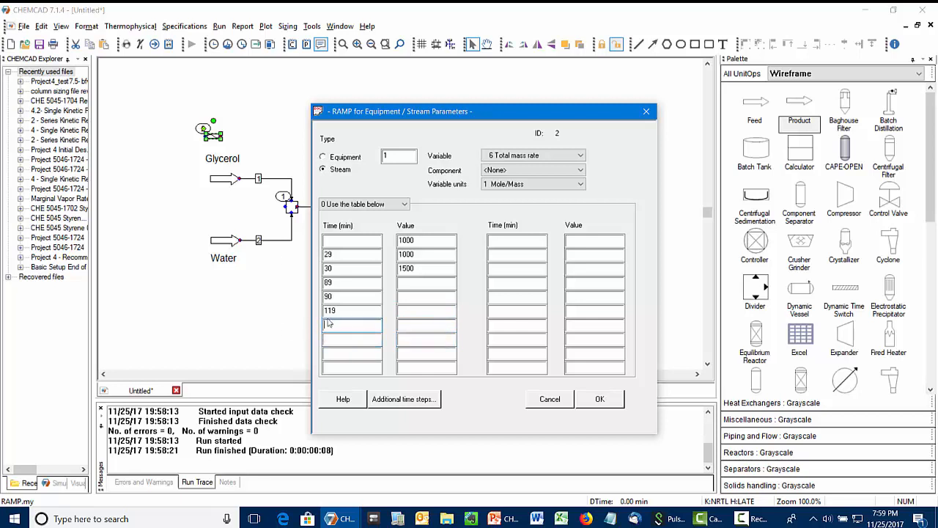
pyautogui.press('Delete')
pyautogui.moveTo(345, 312); pyautogui.dragTo(321, 282)
pyautogui.press('Delete')
pyautogui.press('Delete')
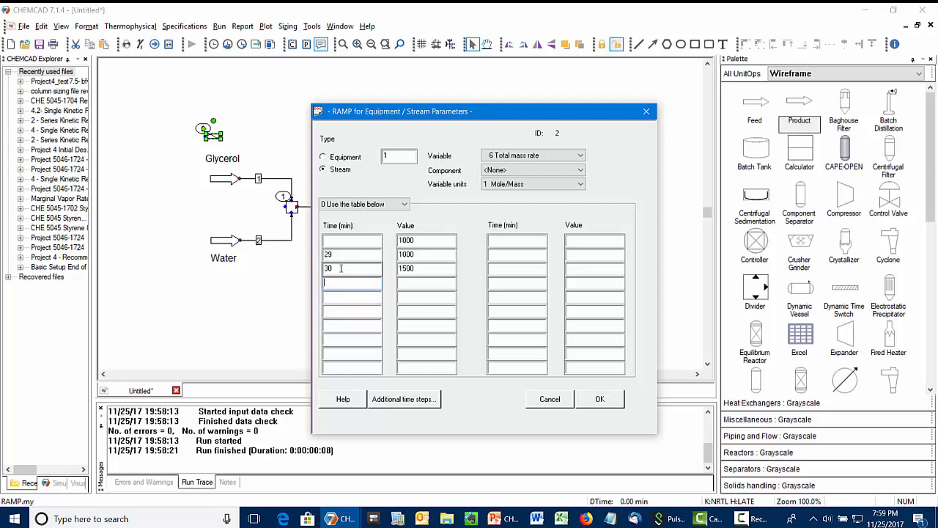
# Add a final ramp table row at 360 minutes with a value of 1500 and accept the settings
pyautogui.write('360')
pyautogui.press('Tab')
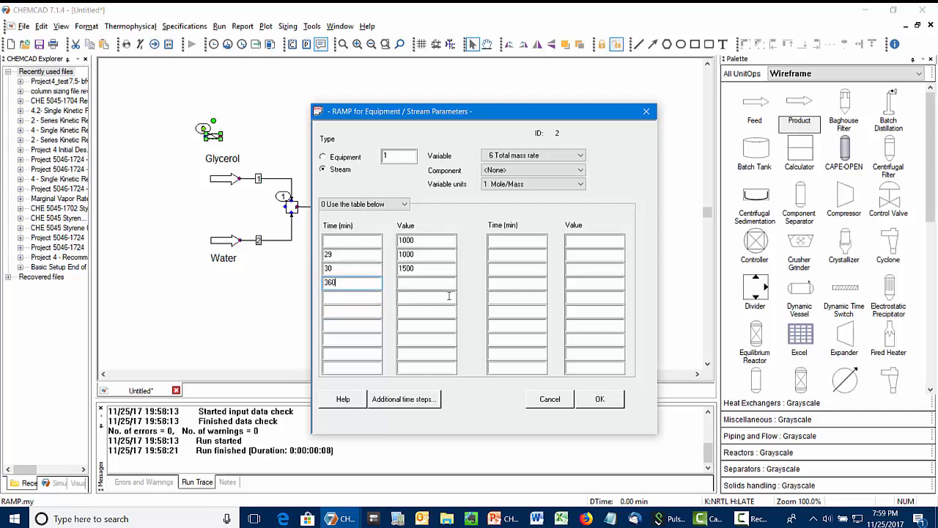
pyautogui.write('1500')
pyautogui.click(599, 399)
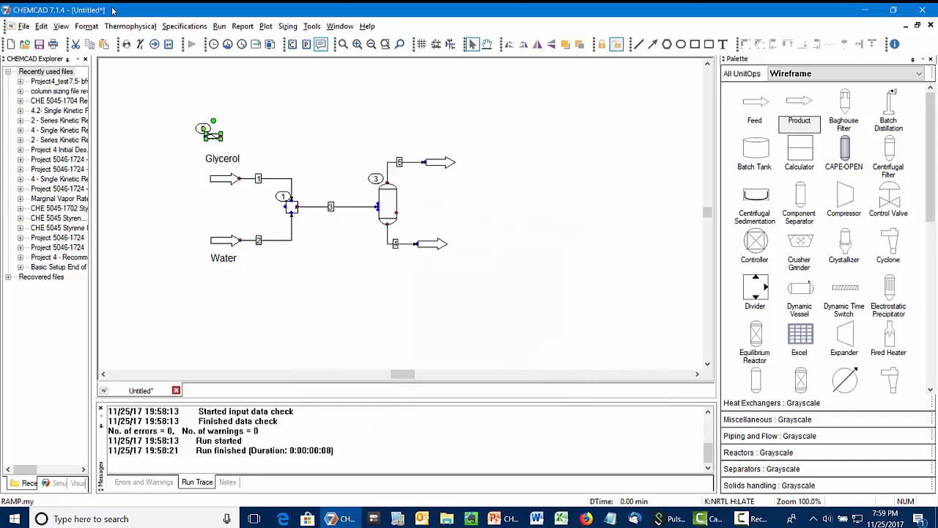
# Run the dynamic simulation with the step increase in glycerol feed and plot stream 4's glycerol mass fraction history
pyautogui.click(241, 44)
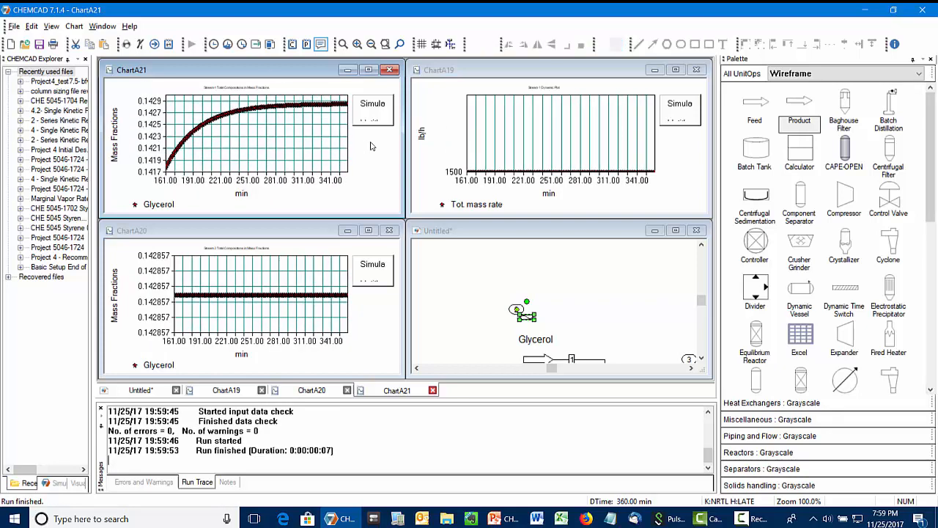
pyautogui.click(497, 235)
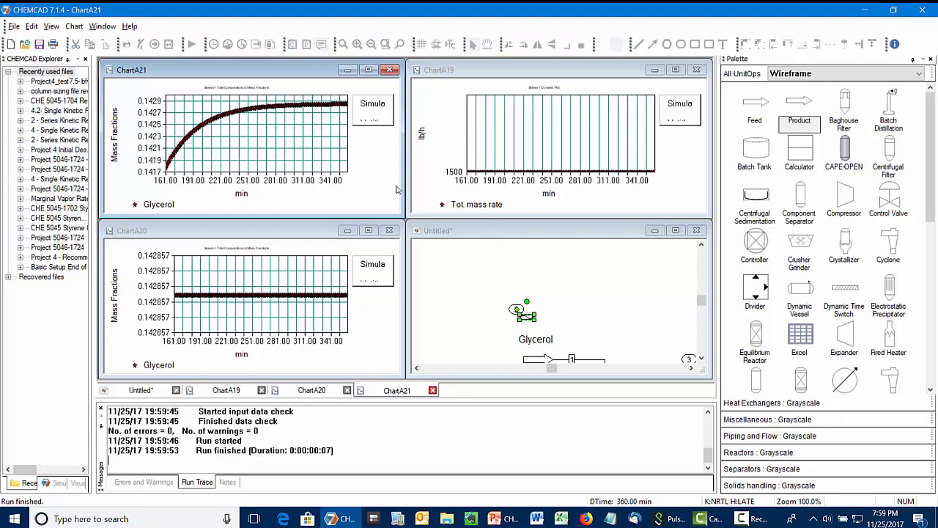
pyautogui.doubleClick(496, 231)
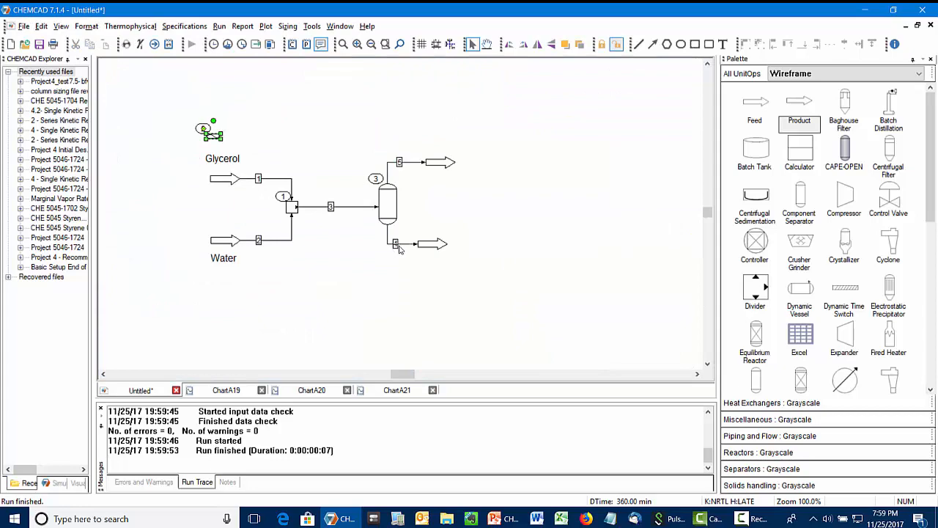
pyautogui.click(408, 245)
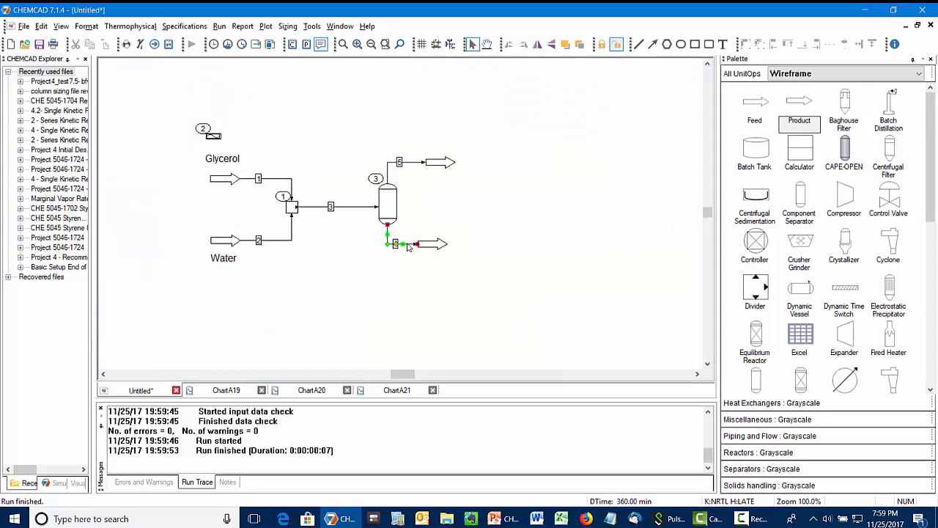
pyautogui.click(256, 44)
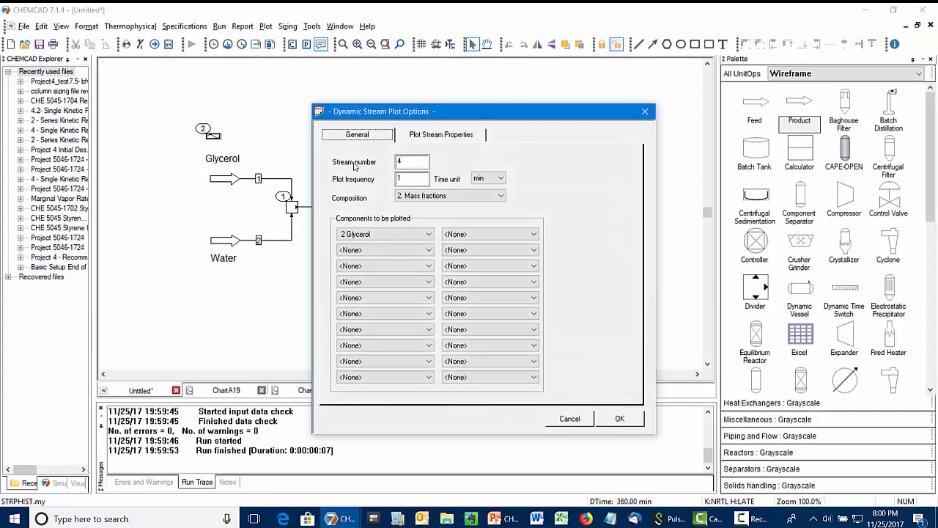
pyautogui.click(619, 418)
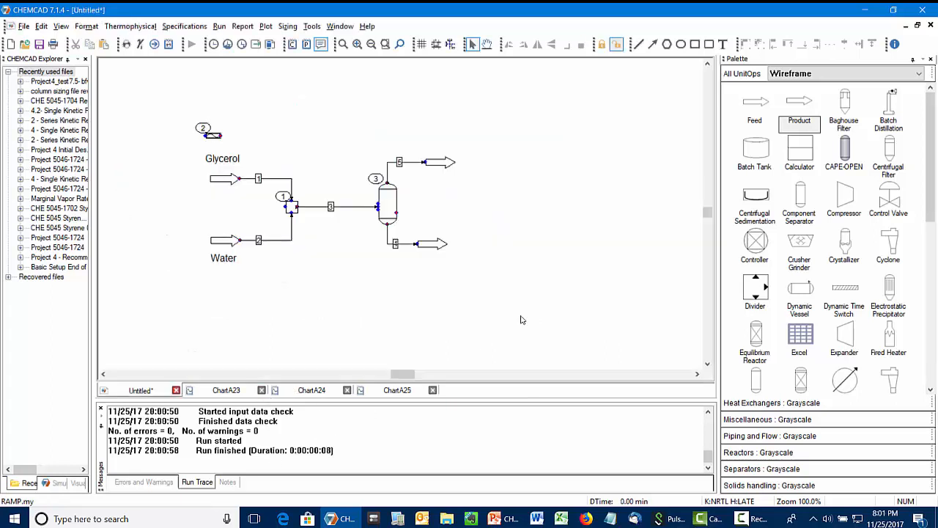
# Edit ramp unit 2's data and switch its disturbance from the table to a sine wave
pyautogui.rightClick(226, 138)
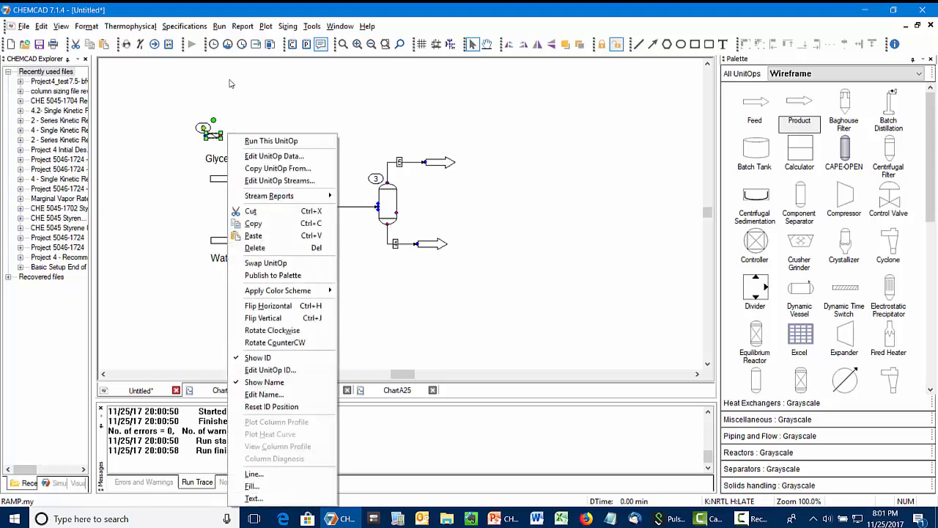
pyautogui.click(230, 51)
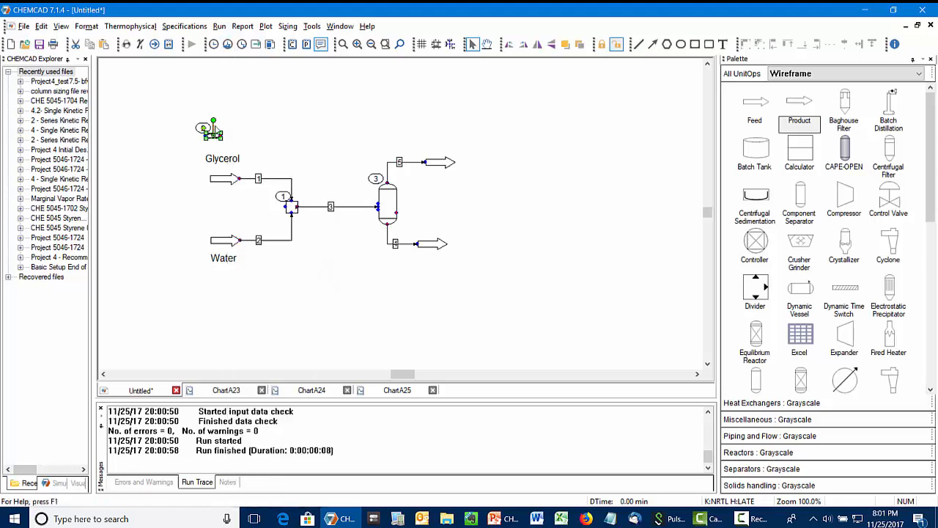
pyautogui.rightClick(229, 134)
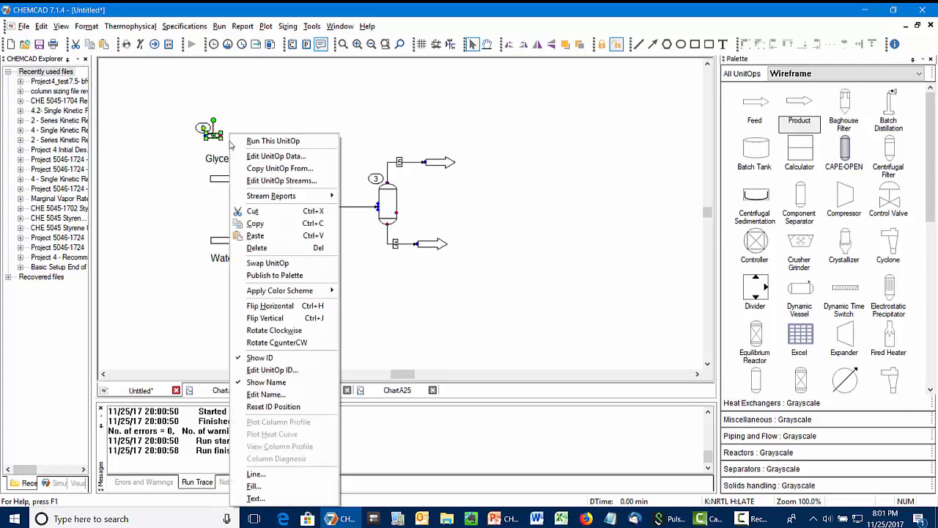
pyautogui.click(276, 155)
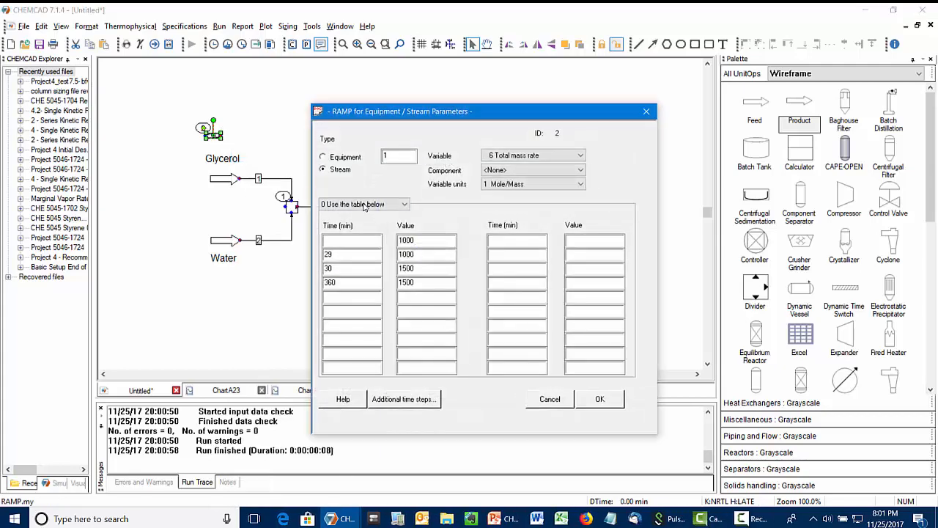
pyautogui.click(362, 205)
pyautogui.click(345, 231)
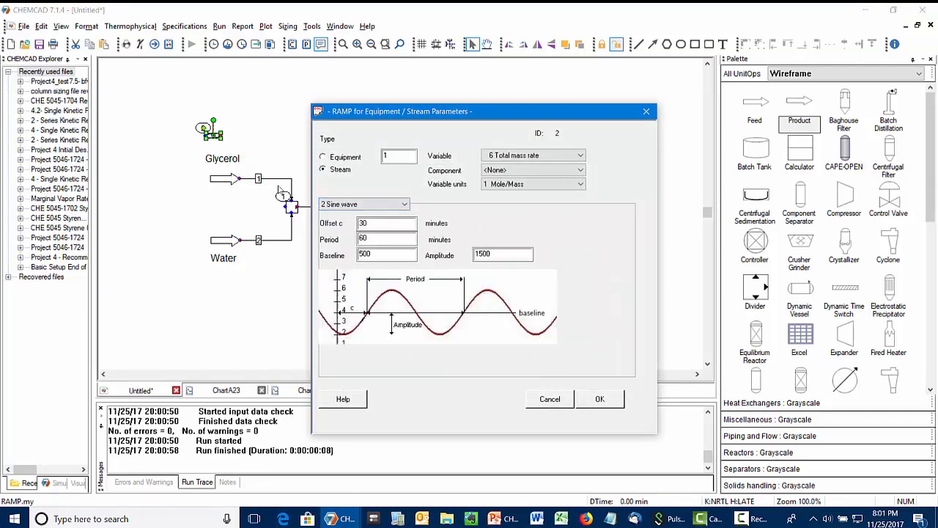
# Set the sine wave's baseline to 1000 and its amplitude to 500, and accept the ramp settings
pyautogui.click(387, 255)
pyautogui.doubleClick(387, 255)
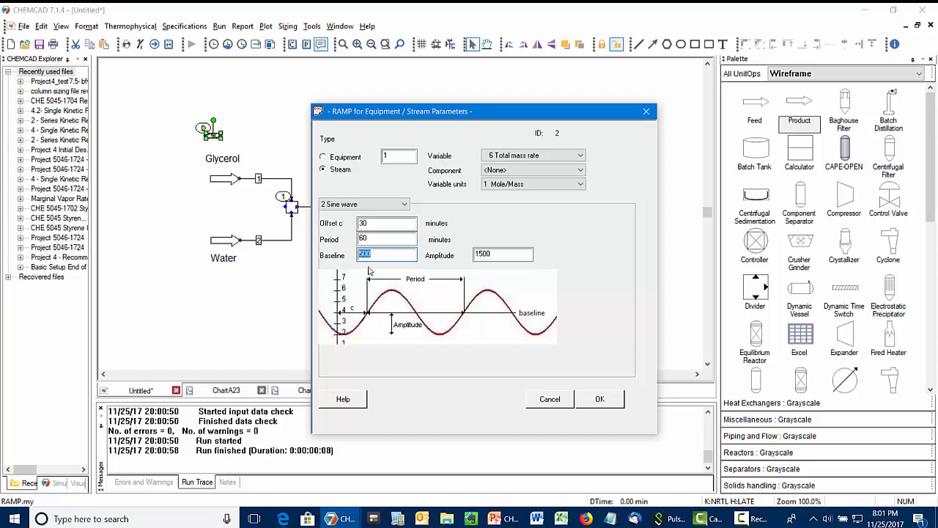
pyautogui.write('1000')
pyautogui.press('Tab')
pyautogui.write('50')
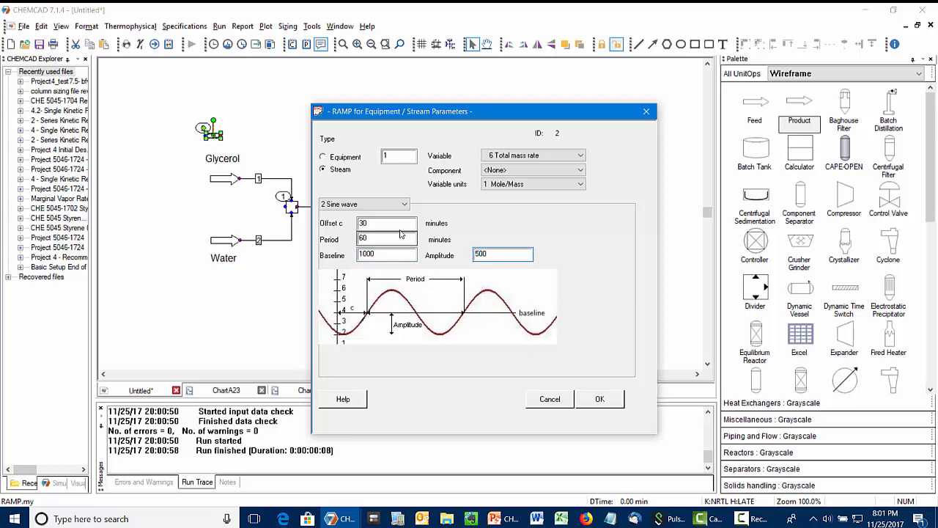
pyautogui.press('Return')
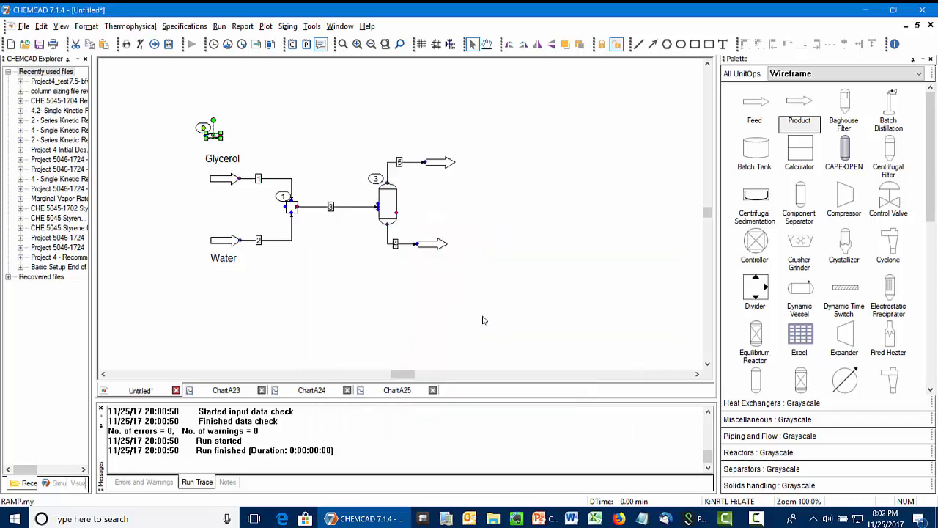
# Run the dynamic simulation with the sine-wave glycerol feed, and close all the resulting charts
pyautogui.click(242, 44)
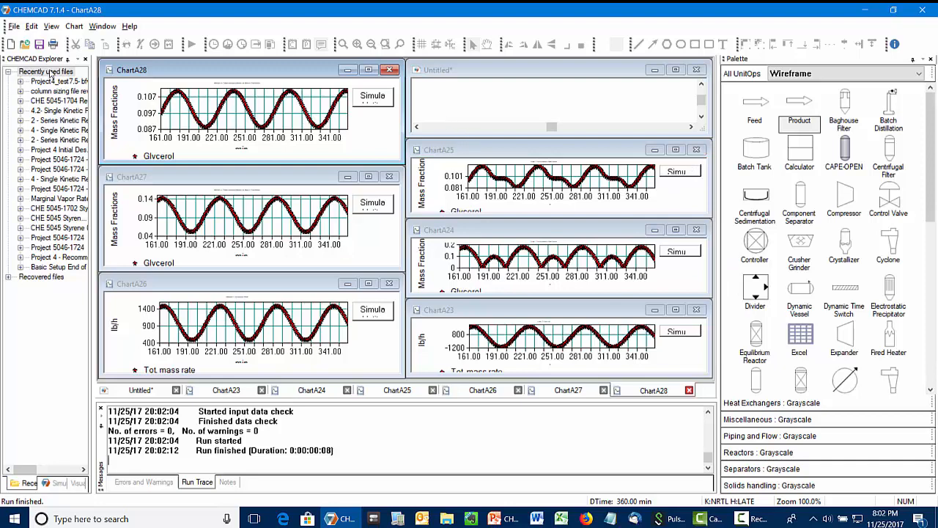
pyautogui.click(14, 26)
pyautogui.moveTo(90, 30)
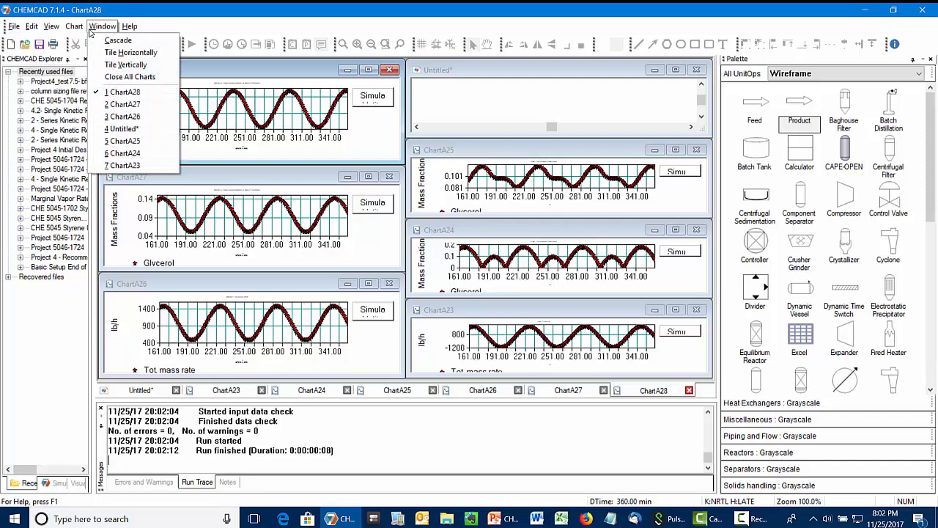
pyautogui.click(129, 76)
pyautogui.click(266, 294)
pyautogui.click(218, 136)
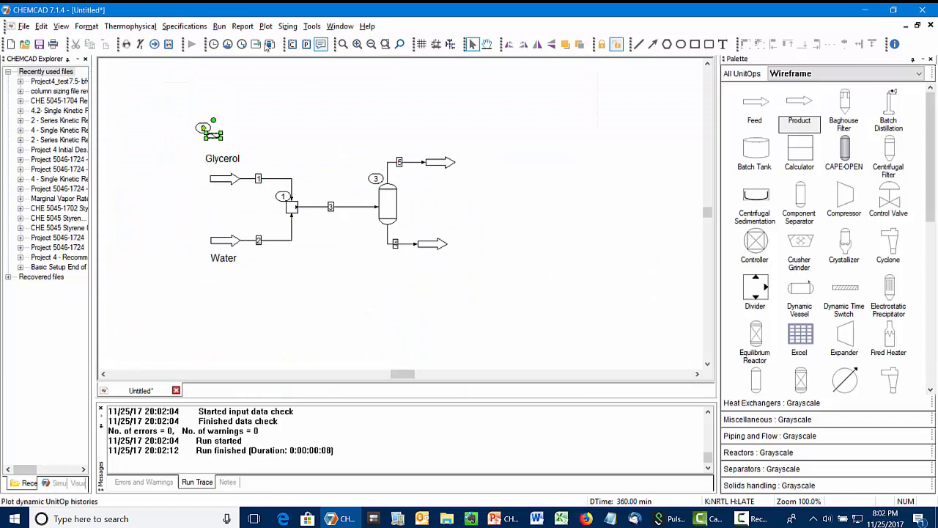
# Reset the simulation to time zero and switch ramp unit 2's disturbance from the sine wave to a random disturbance
pyautogui.click(228, 45)
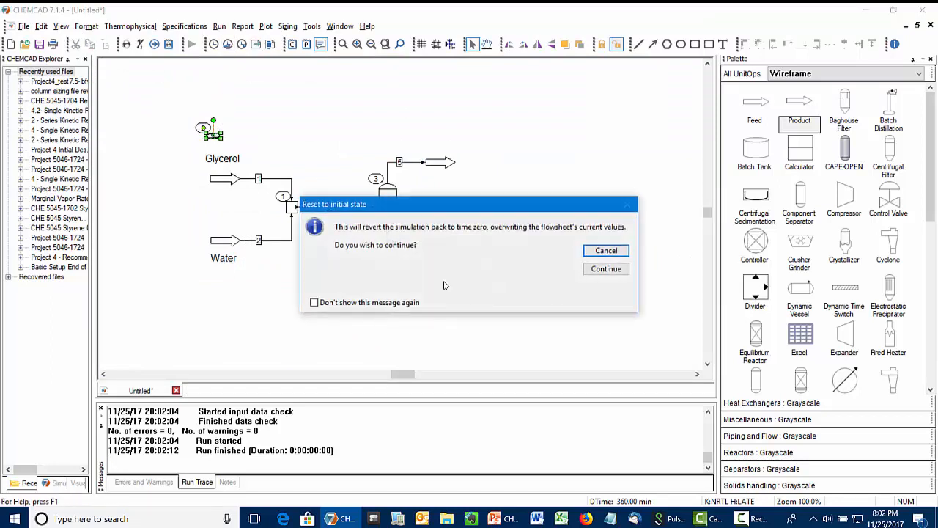
pyautogui.click(605, 269)
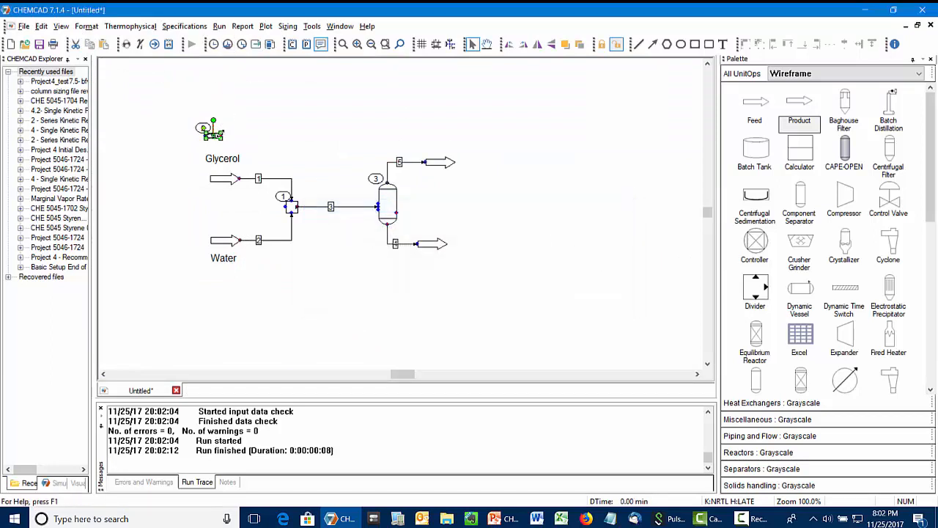
pyautogui.rightClick(212, 138)
pyautogui.click(233, 154)
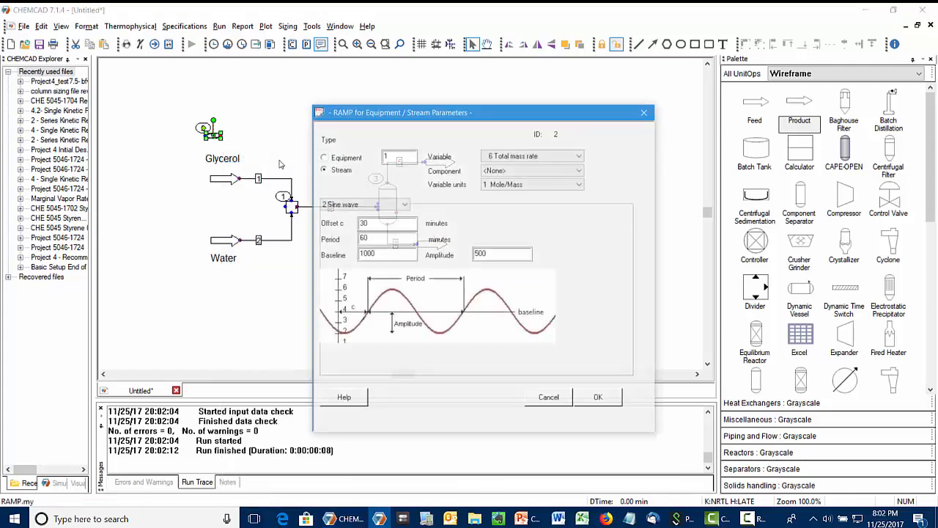
pyautogui.click(373, 205)
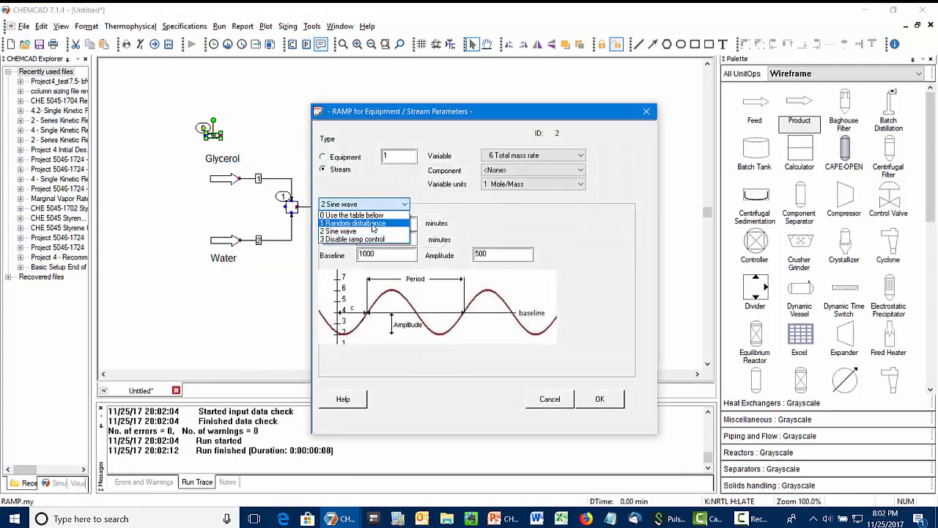
pyautogui.click(375, 223)
# Set the random disturbance's minimum to 500 and maximum to 1500, and accept the ramp settings
pyautogui.click(382, 256)
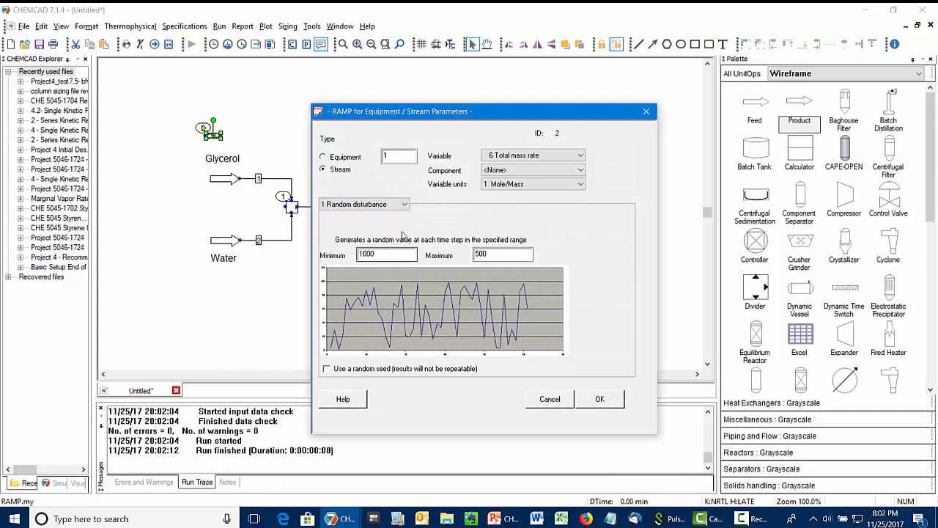
pyautogui.moveTo(383, 256); pyautogui.dragTo(358, 253)
pyautogui.write('5')
pyautogui.click(499, 252)
pyautogui.moveTo(502, 251); pyautogui.dragTo(429, 254)
pyautogui.write('1')
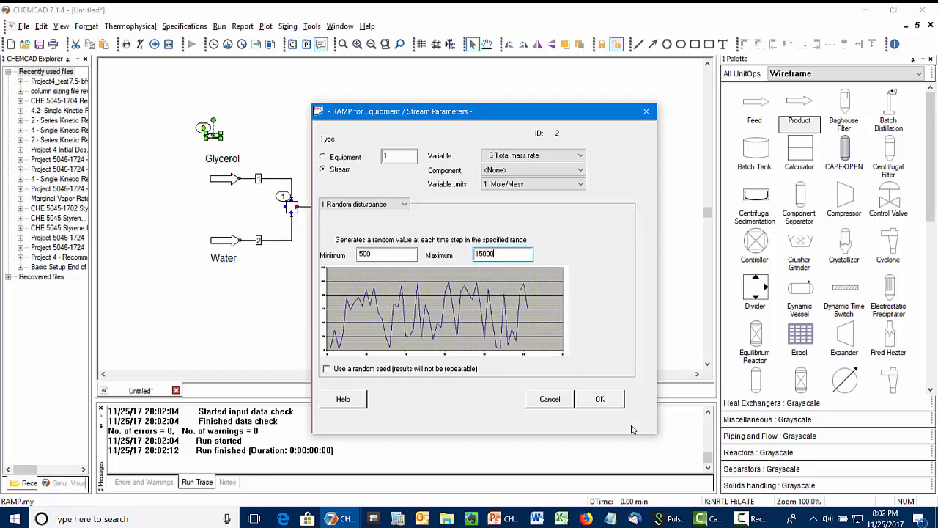
pyautogui.click(597, 399)
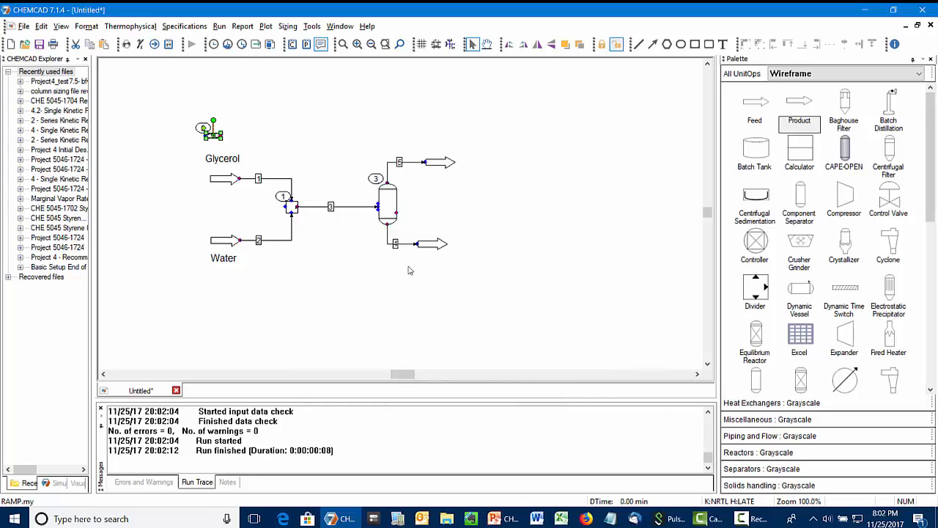
# Run the dynamic simulation with the random glycerol feed and plot stream 4's glycerol mass fraction history
pyautogui.click(234, 45)
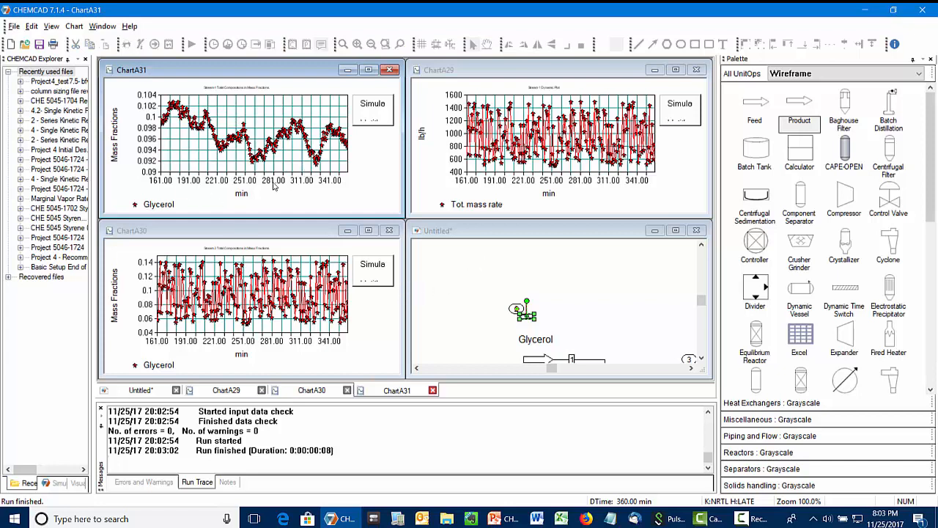
pyautogui.click(537, 254)
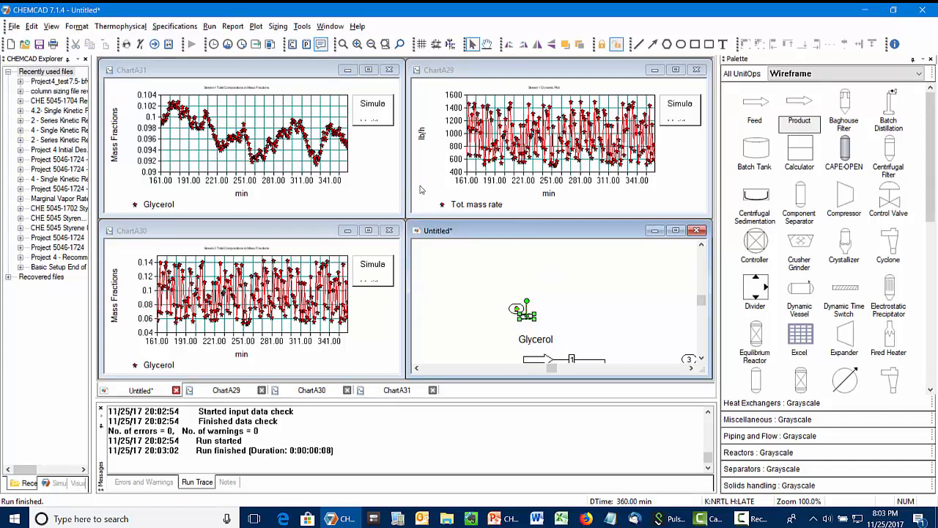
pyautogui.doubleClick(525, 233)
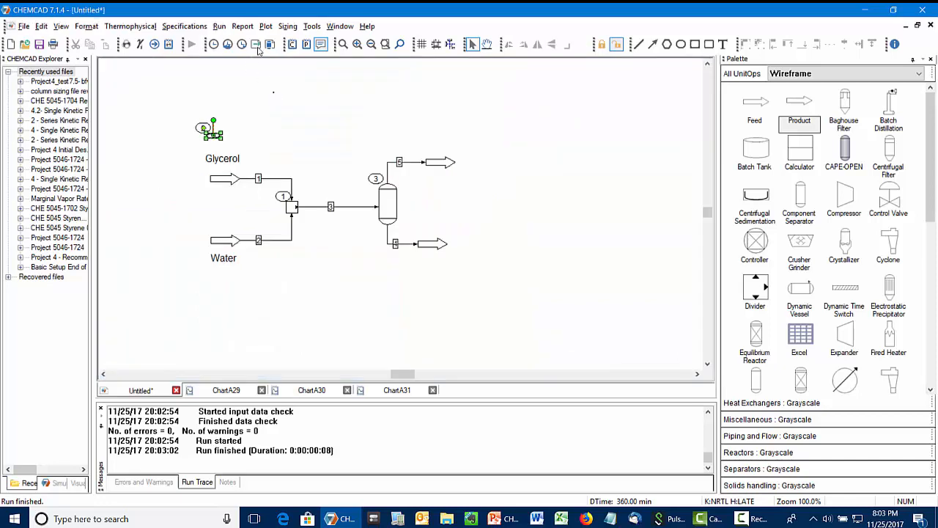
pyautogui.click(292, 45)
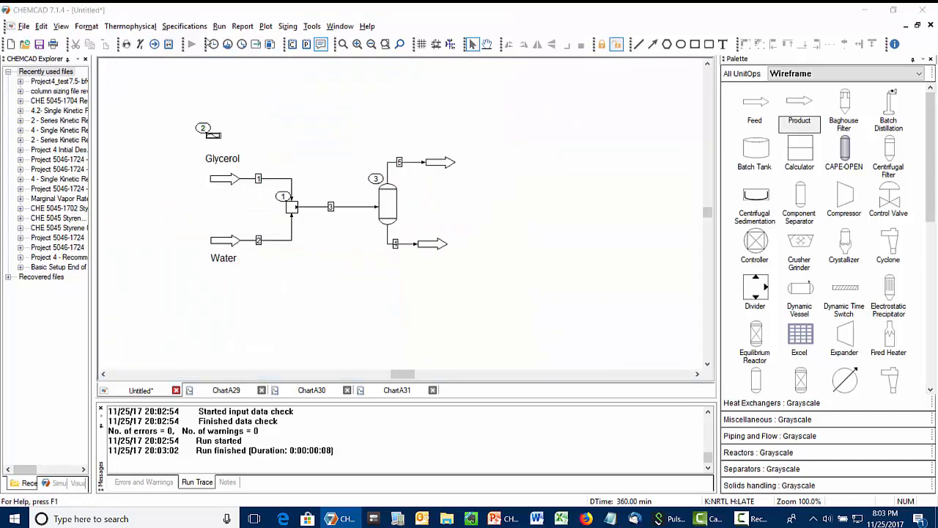
pyautogui.click(405, 246)
pyautogui.click(205, 181)
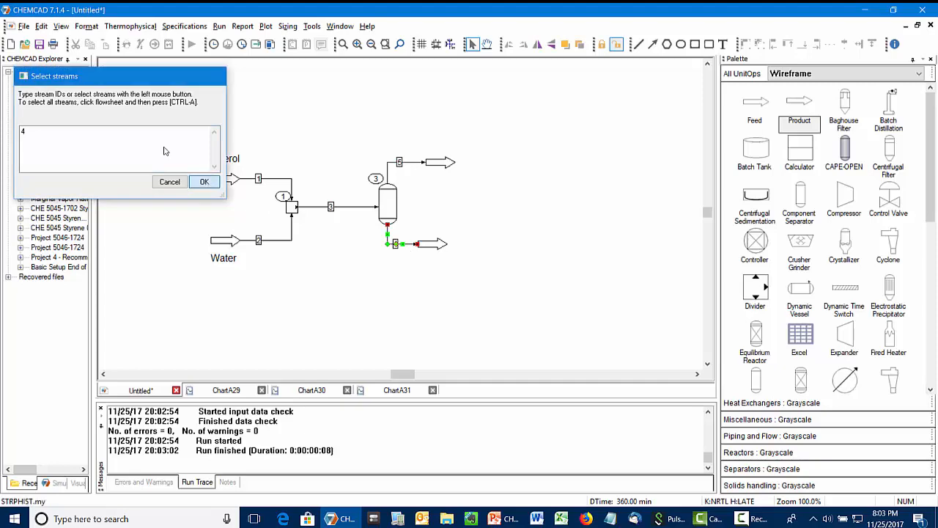
pyautogui.click(620, 419)
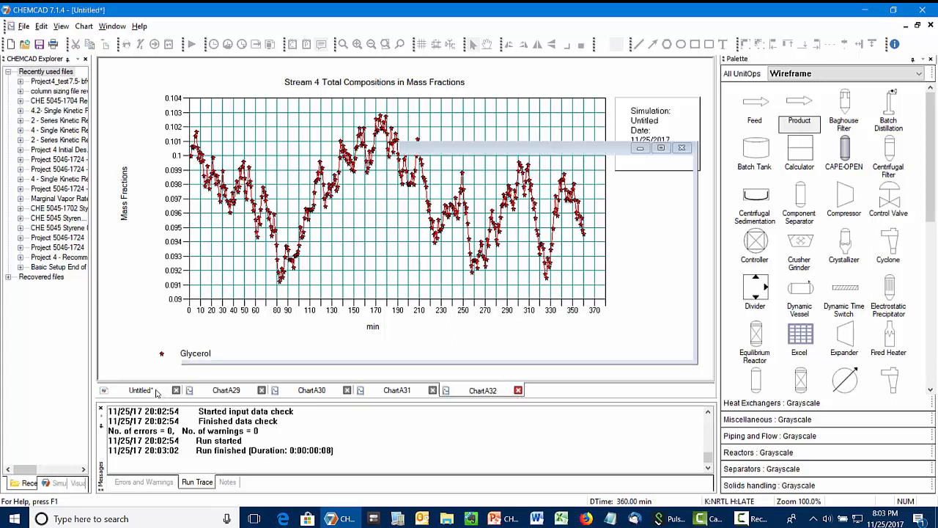
# Return to the flowsheet, reset the simulation to time zero and rerun it with the same random disturbance
pyautogui.click(156, 390)
pyautogui.click(227, 44)
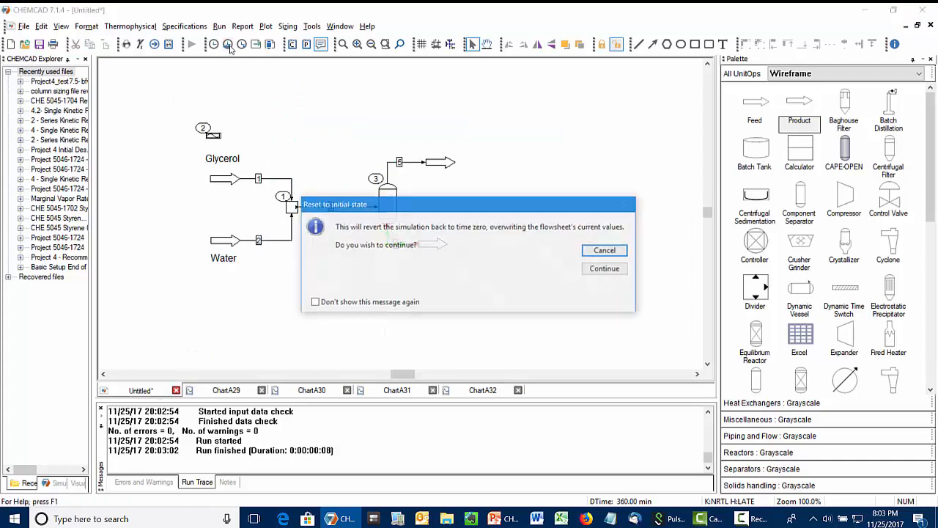
pyautogui.click(595, 268)
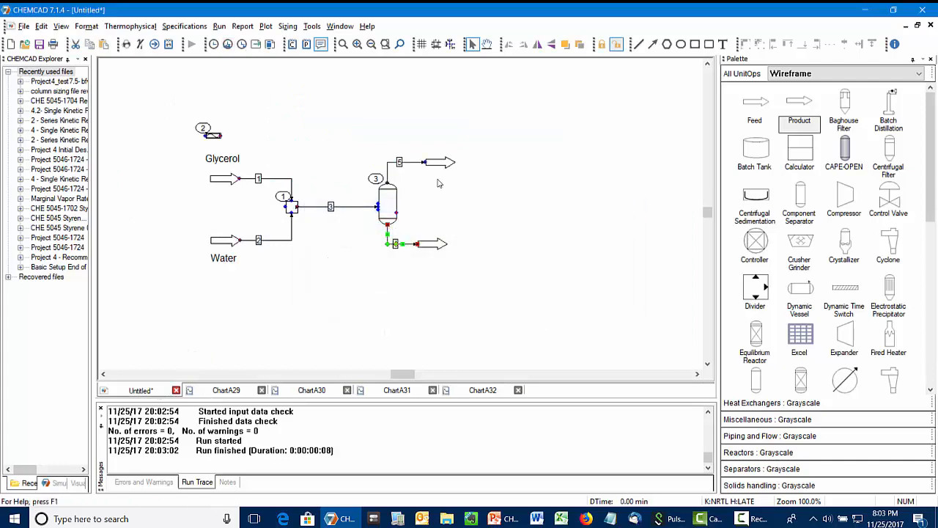
pyautogui.click(243, 44)
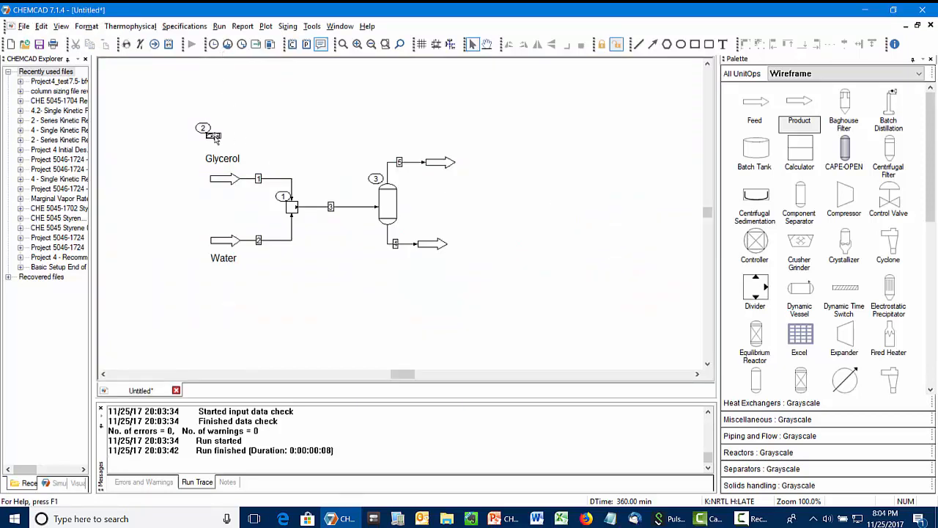
# Reset the simulation to time zero and switch ramp unit 2 back to its time-value table, accepting the settings
pyautogui.moveTo(214, 136)
pyautogui.click(227, 44)
pyautogui.click(612, 271)
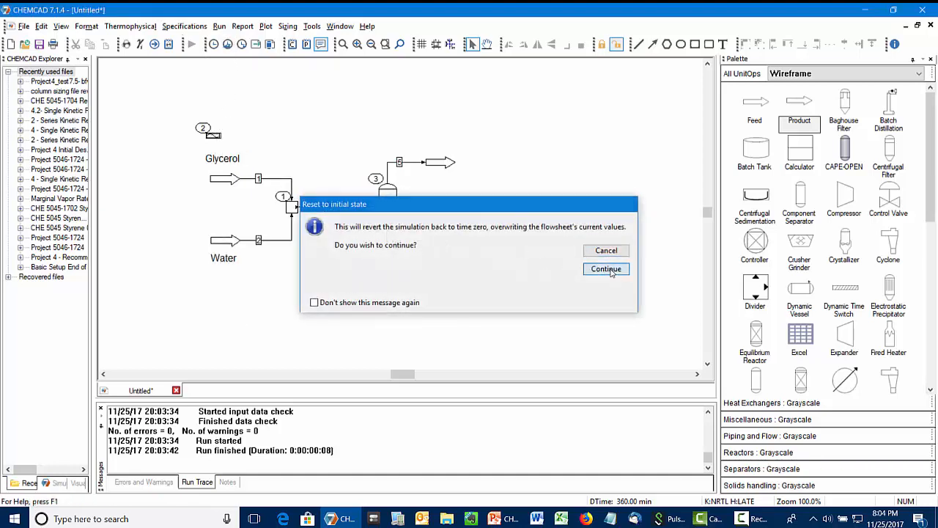
pyautogui.rightClick(221, 133)
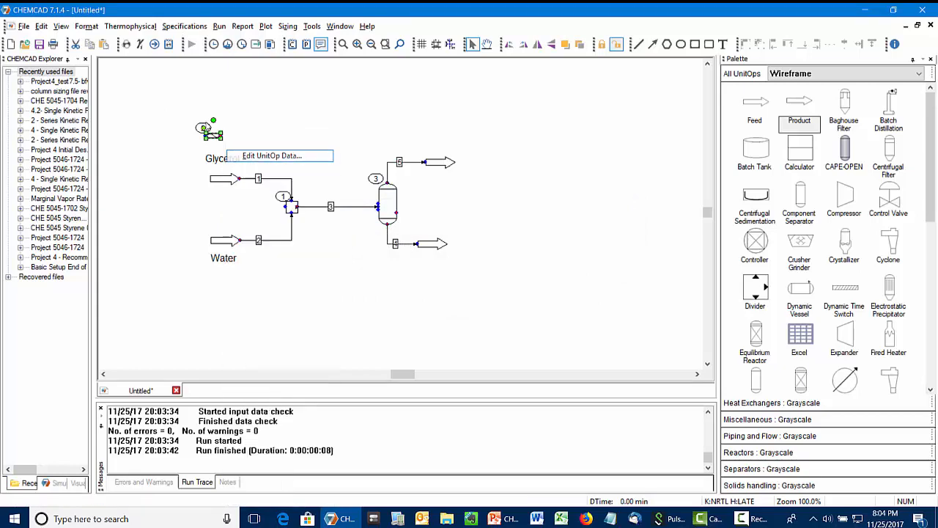
pyautogui.click(261, 155)
pyautogui.click(348, 204)
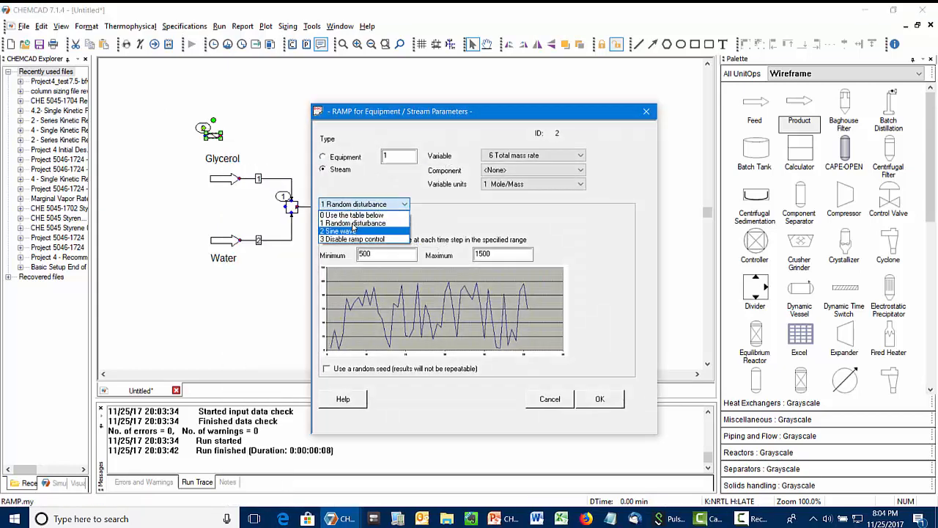
pyautogui.click(352, 216)
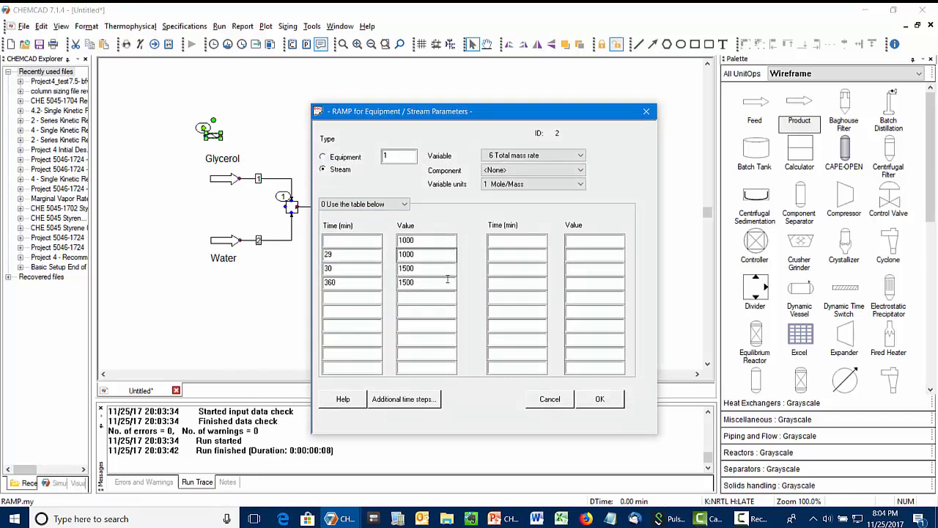
pyautogui.click(600, 399)
pyautogui.click(491, 258)
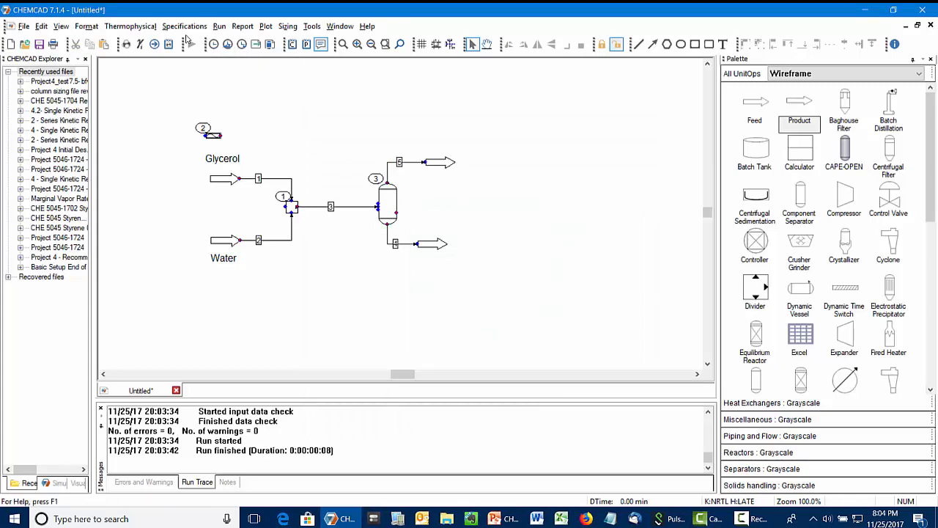
# Run the dynamic simulation with the table-based feed step and plot stream 4's glycerol mass fraction history in minutes
pyautogui.click(231, 45)
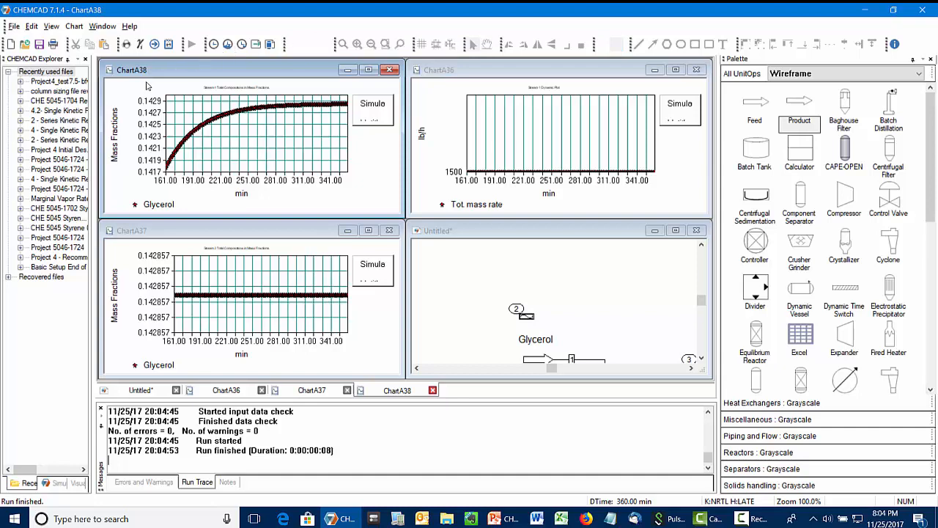
pyautogui.doubleClick(194, 58)
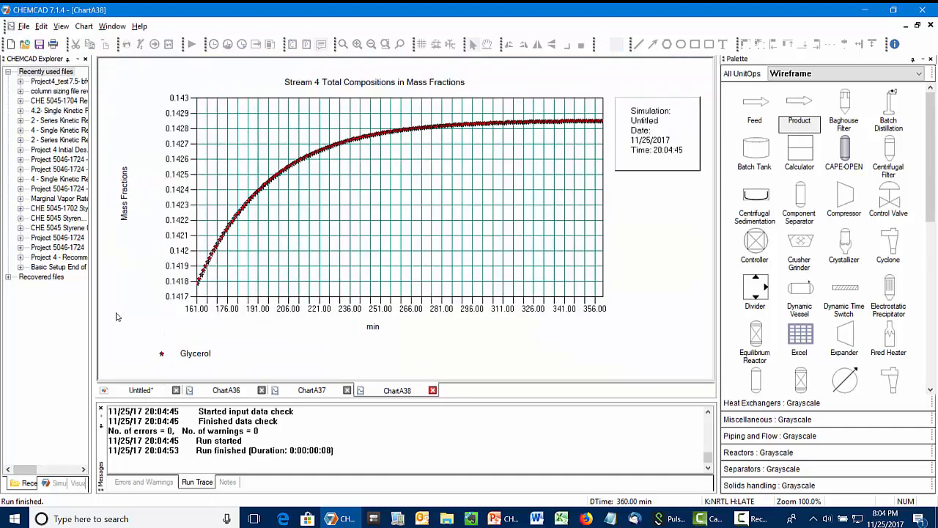
pyautogui.click(145, 392)
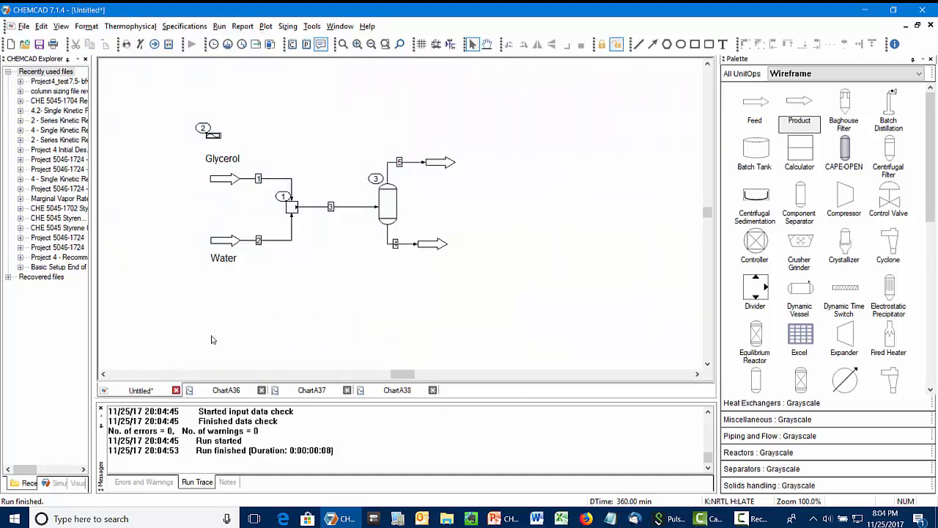
pyautogui.click(414, 248)
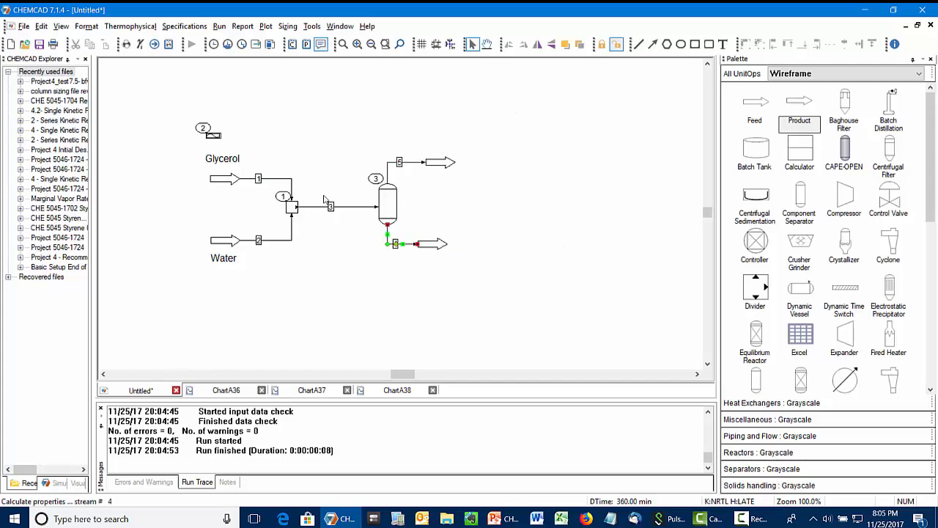
pyautogui.click(255, 44)
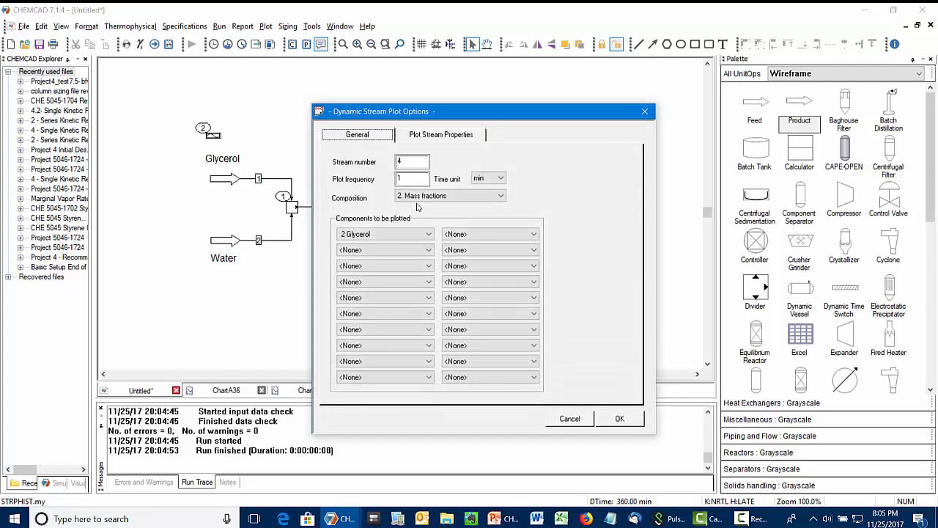
pyautogui.click(614, 419)
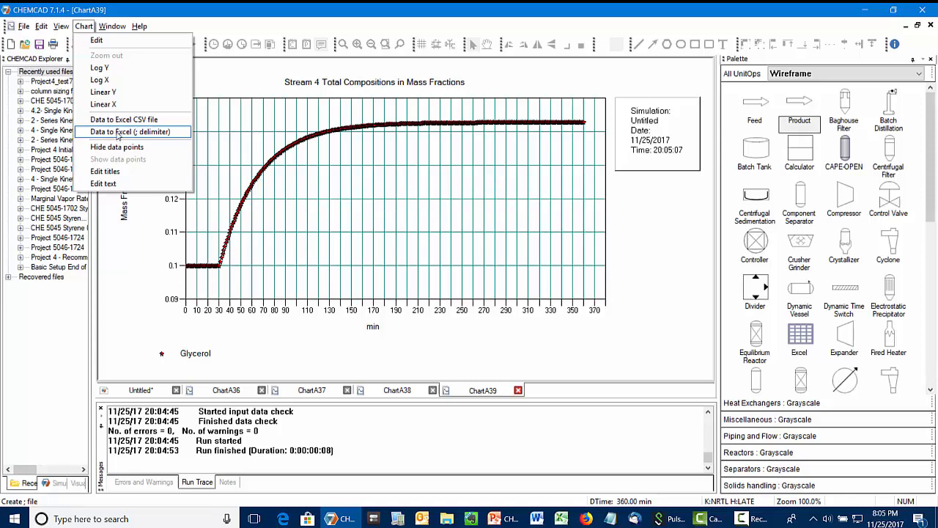
# Export the stream 4 chart data to an Excel CSV file and look through its time and glycerol mass fraction columns
pyautogui.click(120, 120)
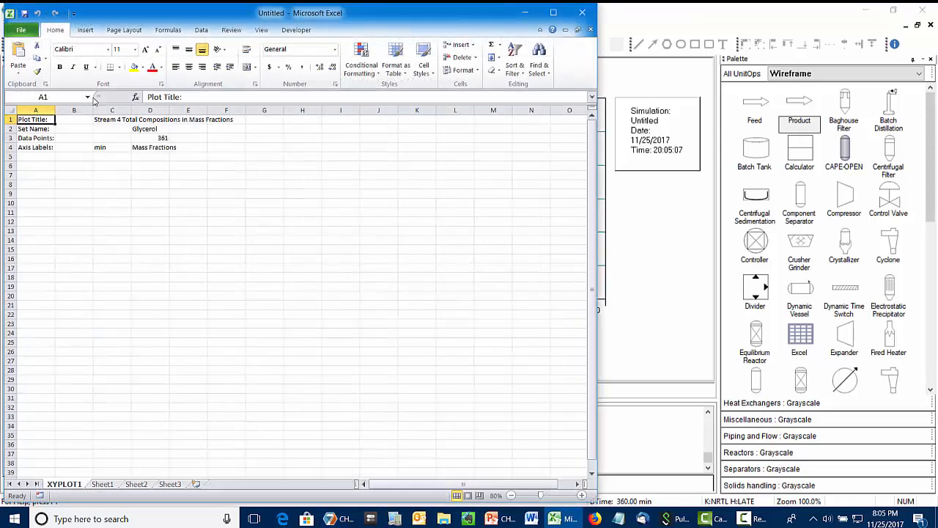
pyautogui.click(99, 157)
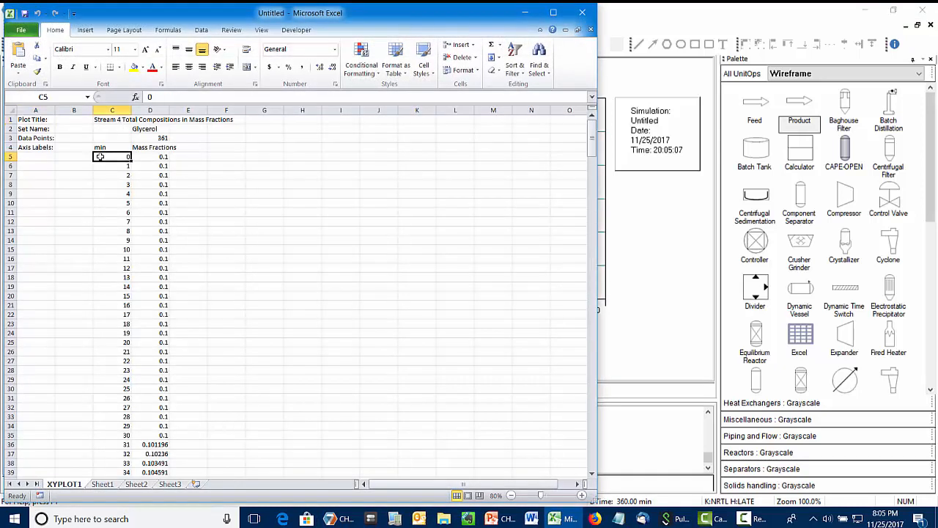
pyautogui.click(158, 157)
pyautogui.scroll(-3, 157, 201)
pyautogui.scroll(-20, 156, 197)
pyautogui.scroll(-20, 147, 192)
pyautogui.scroll(-20, 137, 185)
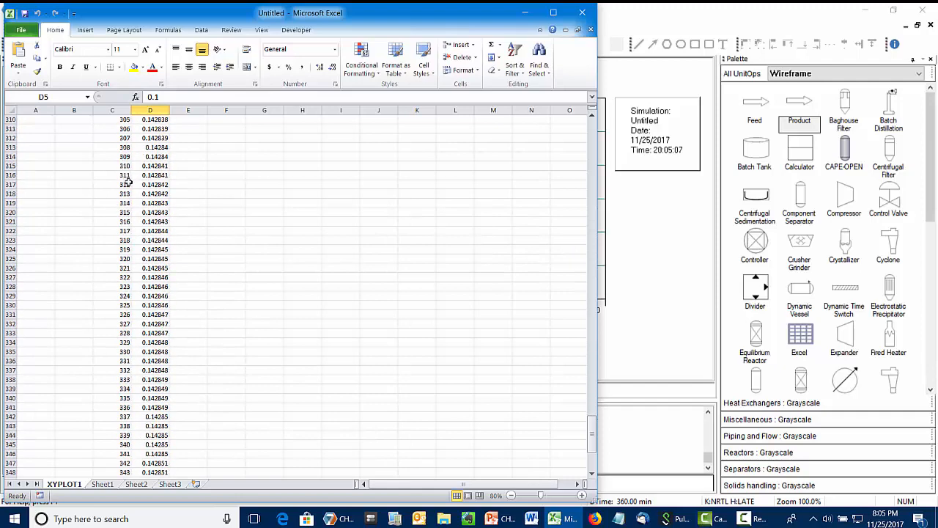
pyautogui.scroll(-12, 128, 181)
pyautogui.scroll(12, 128, 180)
pyautogui.click(582, 12)
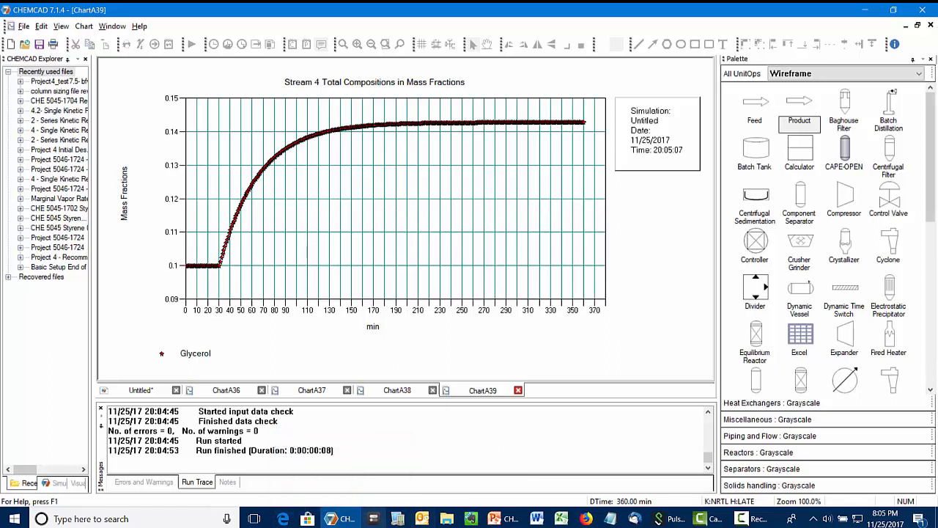
# Switch to the PowerPoint presentation
pyautogui.click(503, 518)
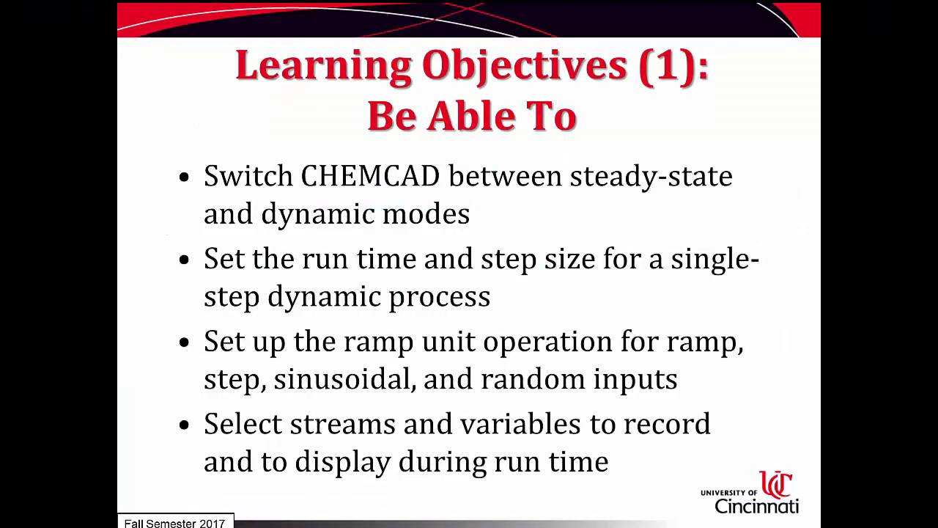